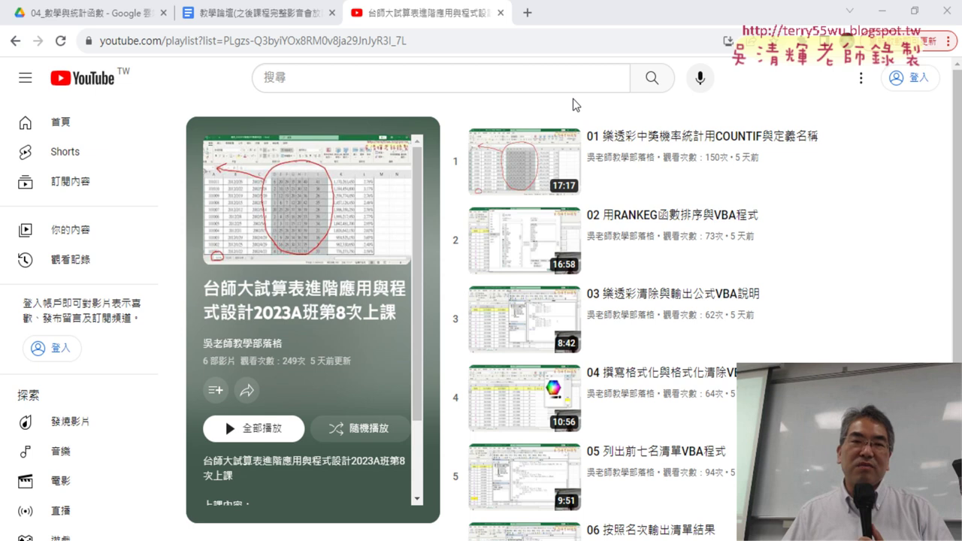
Switch to the 04_數學與統計函數 Google Drive folder tab
{"action": "left_click", "coordinate": [103, 18]}
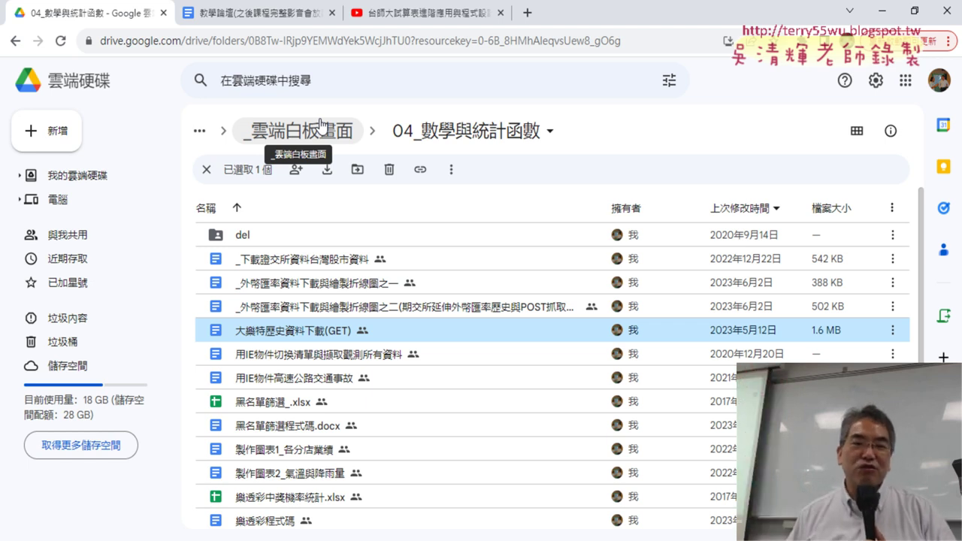
Open the document 大樂特歷史資料下載(GET) from the Drive file list in Google Docs
{"action": "double_click", "coordinate": [364, 322]}
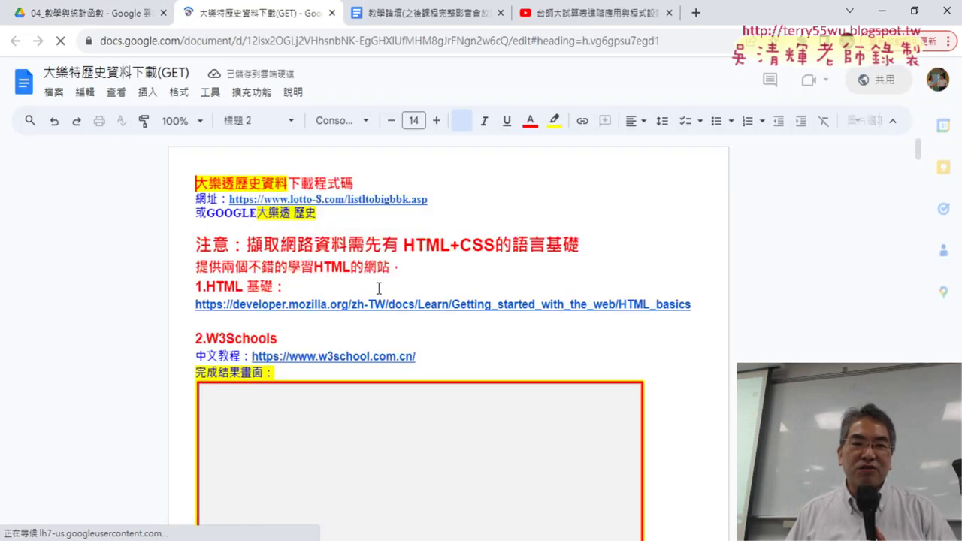
Follow the document's lotto-8.com link to open the Big Lotto history page in a new tab
{"action": "double_click", "coordinate": [276, 224]}
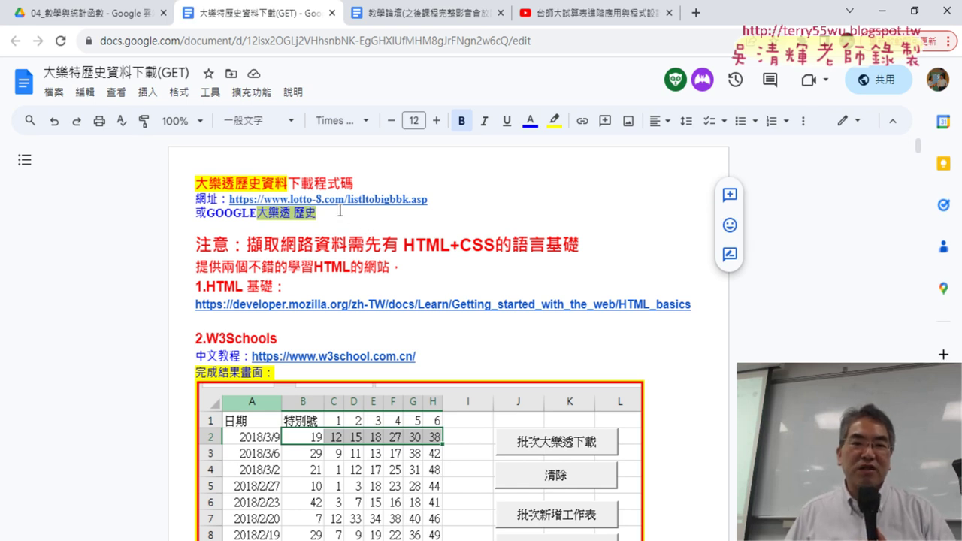
{"action": "left_click", "coordinate": [348, 198]}
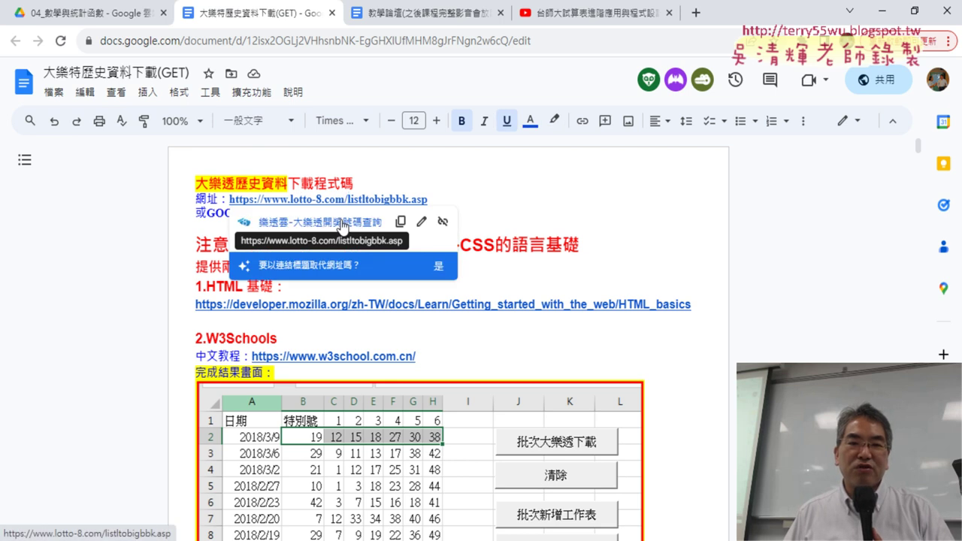
{"action": "left_click", "coordinate": [343, 223]}
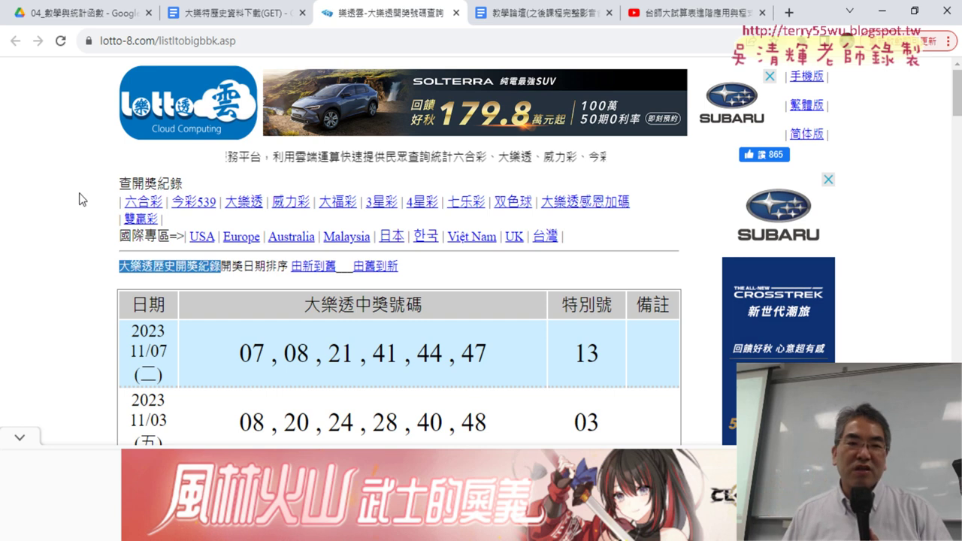
{"action": "scroll", "coordinate": [82, 199], "scroll_direction": "down", "scroll_amount": 2}
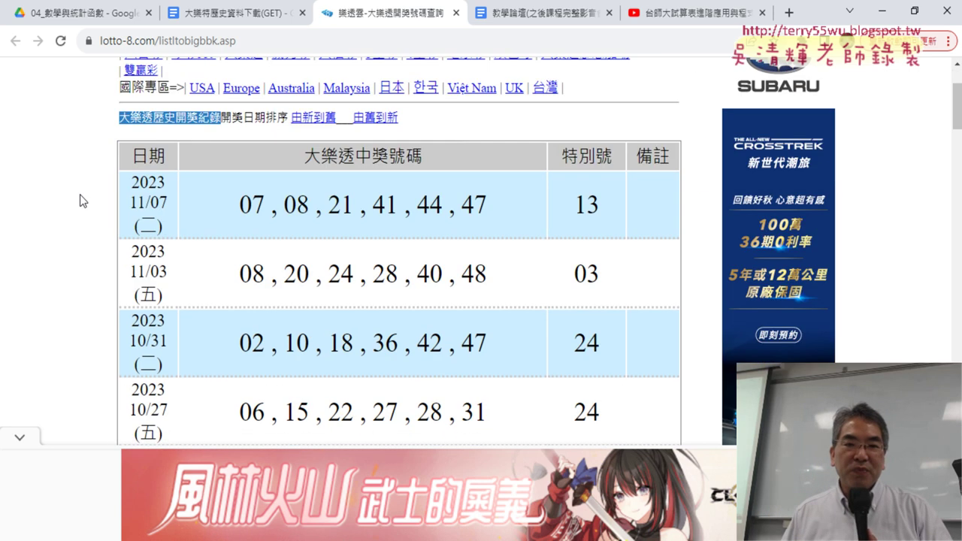
{"action": "left_click_drag", "start_coordinate": [311, 152], "coordinate": [426, 154]}
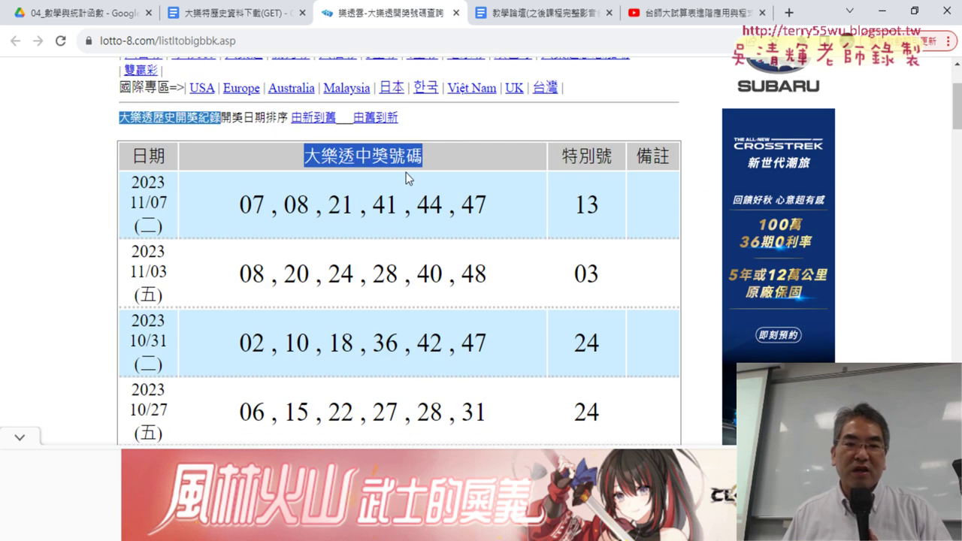
{"action": "left_click_drag", "start_coordinate": [132, 183], "coordinate": [189, 221]}
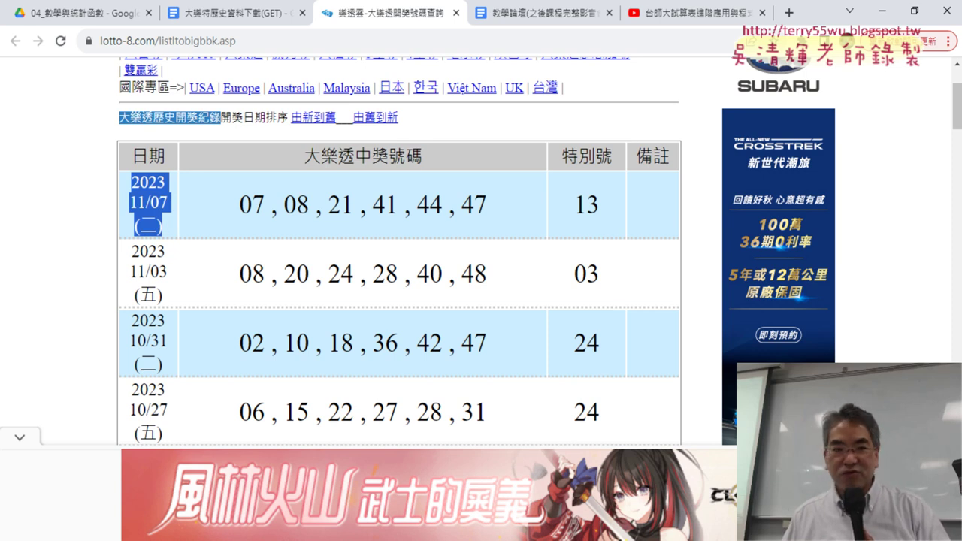
{"action": "left_click_drag", "start_coordinate": [239, 205], "coordinate": [517, 206]}
{"action": "left_click_drag", "start_coordinate": [588, 203], "coordinate": [630, 202]}
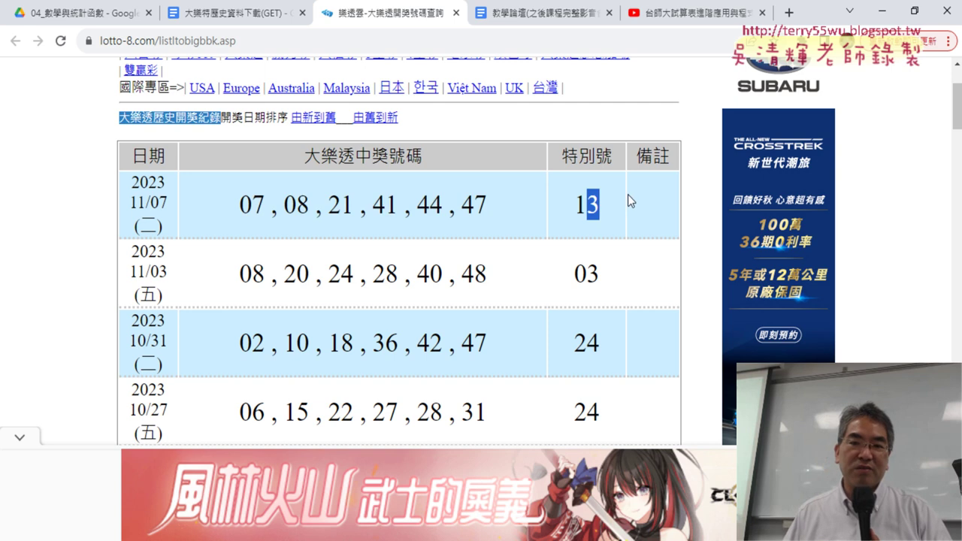
{"action": "left_click_drag", "start_coordinate": [132, 250], "coordinate": [168, 291]}
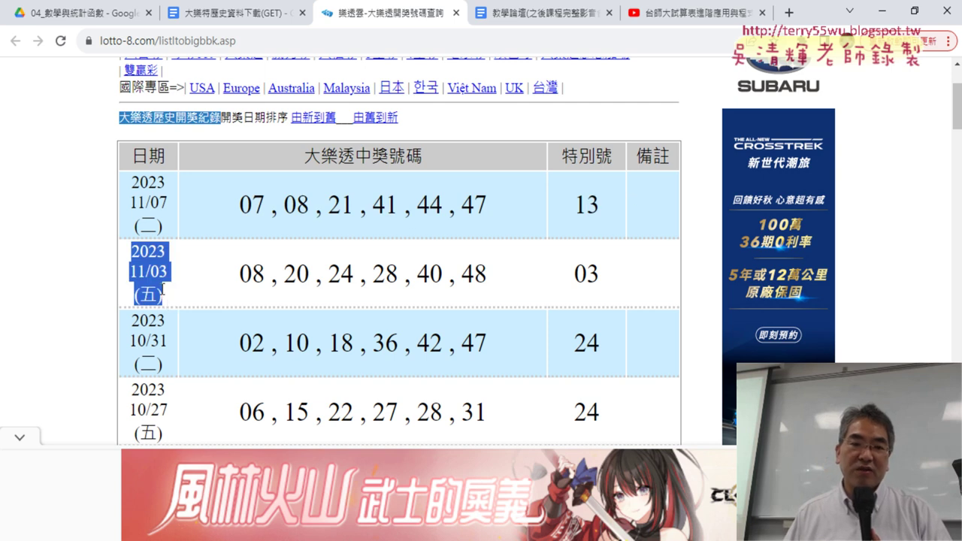
{"action": "left_click_drag", "start_coordinate": [153, 272], "coordinate": [168, 272]}
{"action": "left_click_drag", "start_coordinate": [239, 274], "coordinate": [487, 273]}
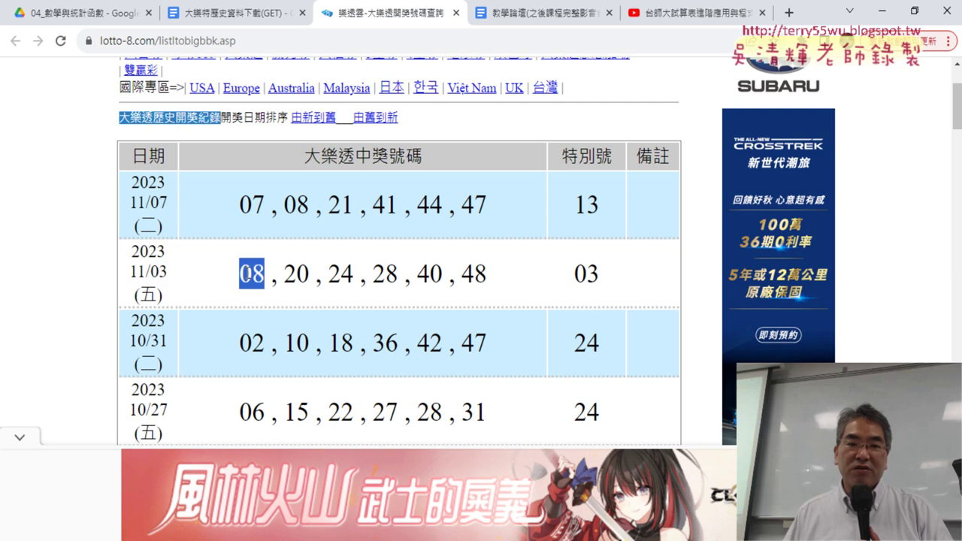
{"action": "left_click_drag", "start_coordinate": [580, 273], "coordinate": [617, 274]}
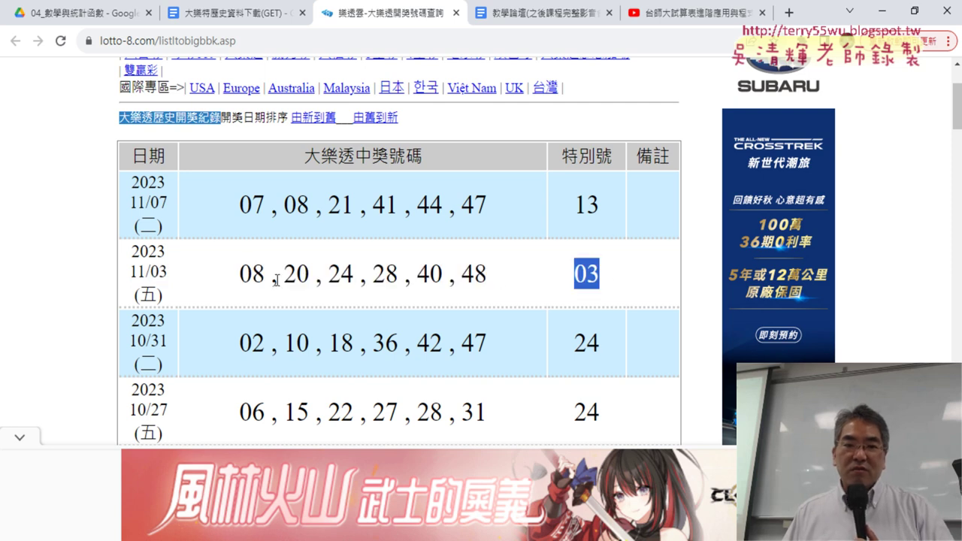
{"action": "left_click_drag", "start_coordinate": [239, 273], "coordinate": [489, 274]}
{"action": "left_click_drag", "start_coordinate": [574, 274], "coordinate": [601, 275], "text": "ctrl"}
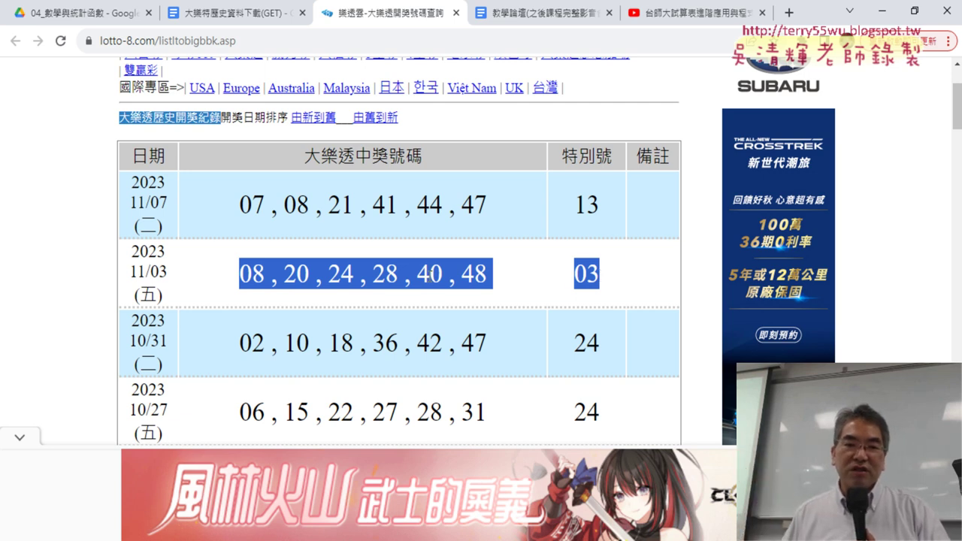
{"action": "scroll", "coordinate": [335, 257], "scroll_direction": "down", "scroll_amount": 3}
{"action": "scroll", "coordinate": [335, 257], "scroll_direction": "down", "scroll_amount": 2}
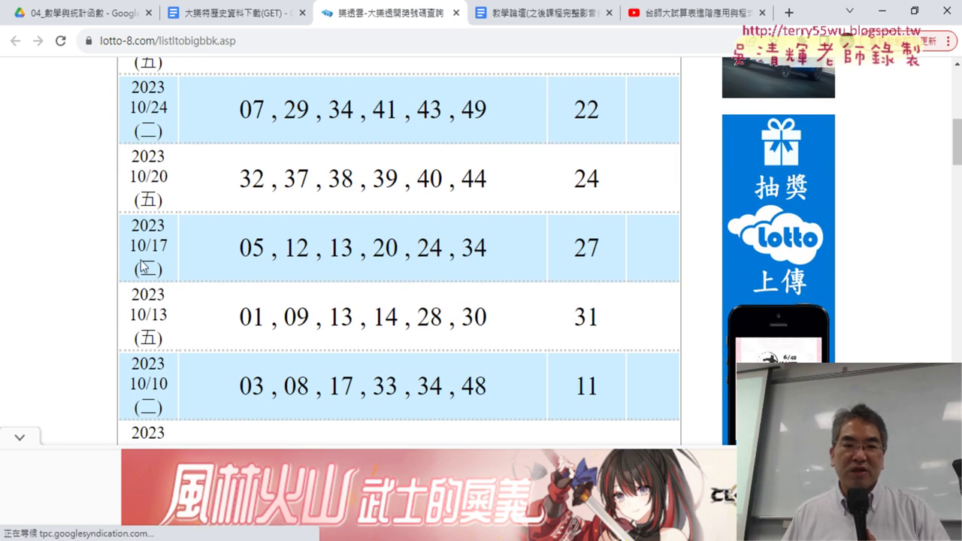
{"action": "scroll", "coordinate": [228, 252], "scroll_direction": "down", "scroll_amount": 4}
{"action": "scroll", "coordinate": [227, 254], "scroll_direction": "down", "scroll_amount": 6}
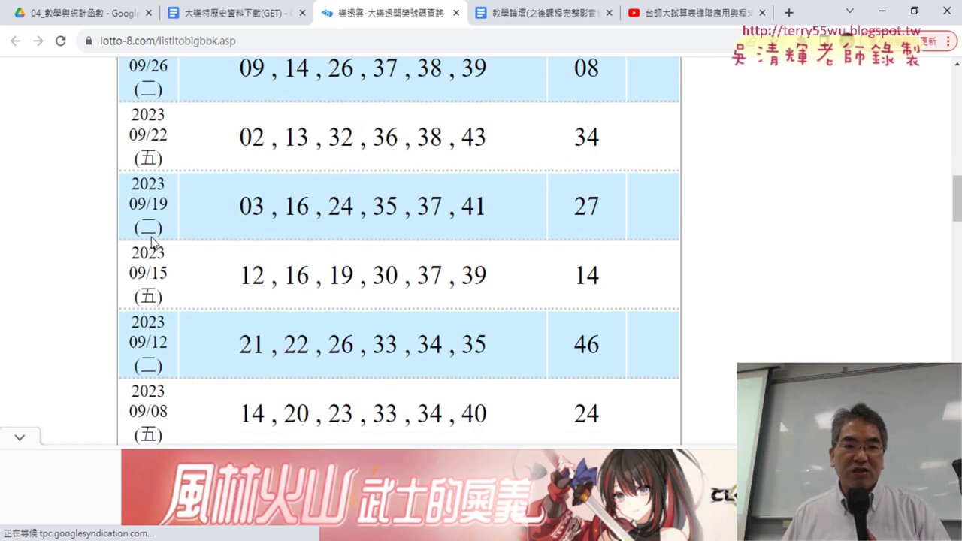
{"action": "scroll", "coordinate": [210, 273], "scroll_direction": "down", "scroll_amount": 1}
{"action": "scroll", "coordinate": [321, 279], "scroll_direction": "down", "scroll_amount": 5}
{"action": "scroll", "coordinate": [321, 279], "scroll_direction": "down", "scroll_amount": 3}
{"action": "scroll", "coordinate": [321, 279], "scroll_direction": "down", "scroll_amount": 1}
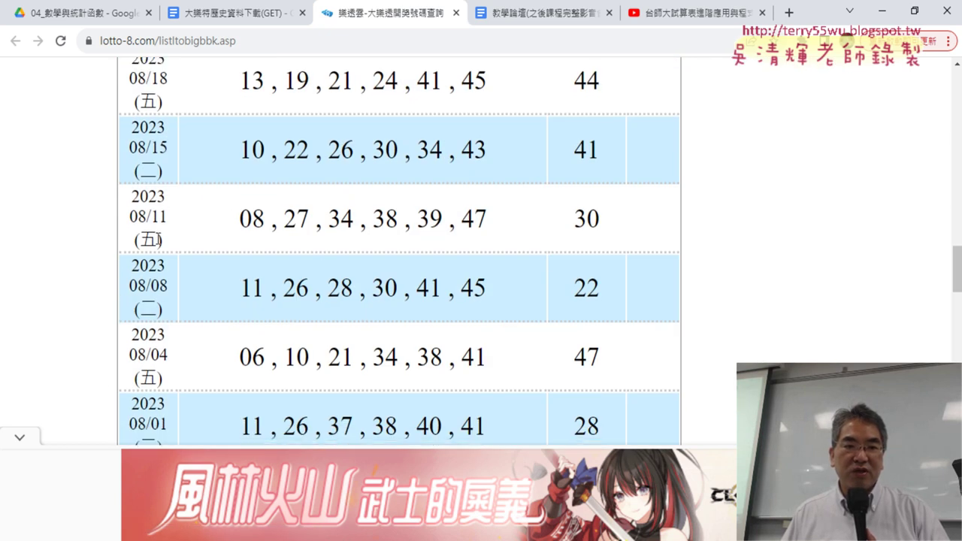
{"action": "scroll", "coordinate": [215, 255], "scroll_direction": "down", "scroll_amount": 5}
{"action": "scroll", "coordinate": [214, 255], "scroll_direction": "up", "scroll_amount": 2}
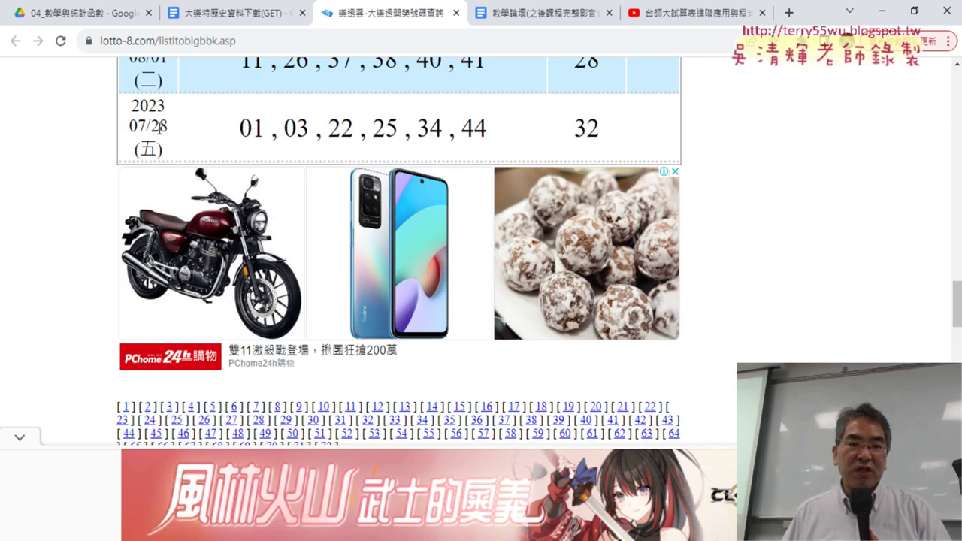
{"action": "scroll", "coordinate": [155, 132], "scroll_direction": "down", "scroll_amount": 2}
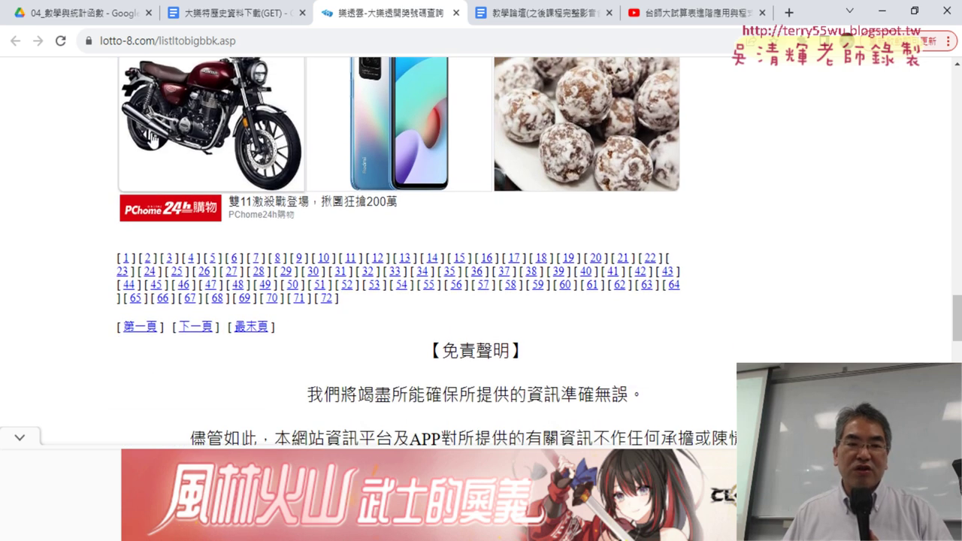
{"action": "mouse_move", "coordinate": [105, 255]}
{"action": "left_mouse_down"}
{"action": "mouse_move", "coordinate": [94, 269]}
{"action": "mouse_move", "coordinate": [224, 259]}
{"action": "left_mouse_up"}
{"action": "left_click", "coordinate": [97, 268]}
{"action": "left_click_drag", "start_coordinate": [364, 310], "coordinate": [116, 261]}
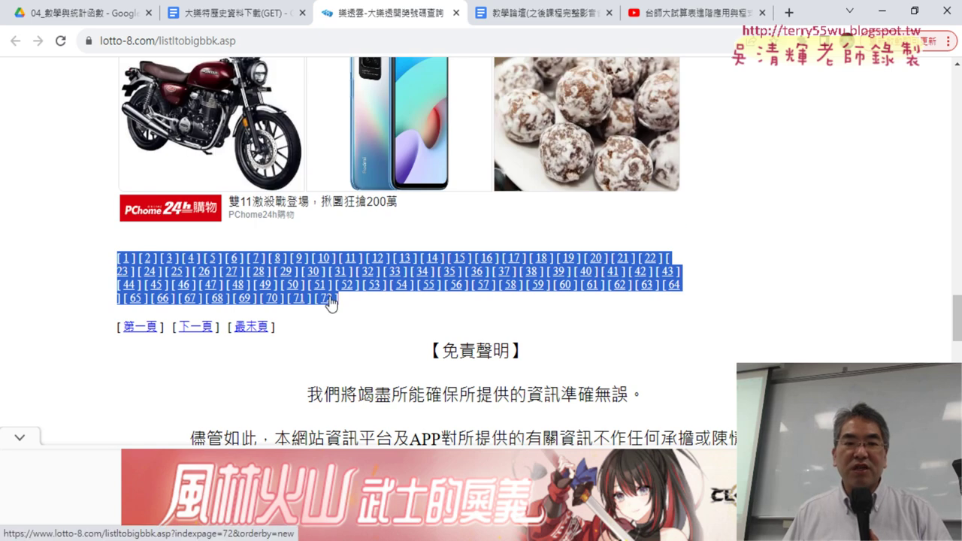
{"action": "left_click", "coordinate": [374, 306]}
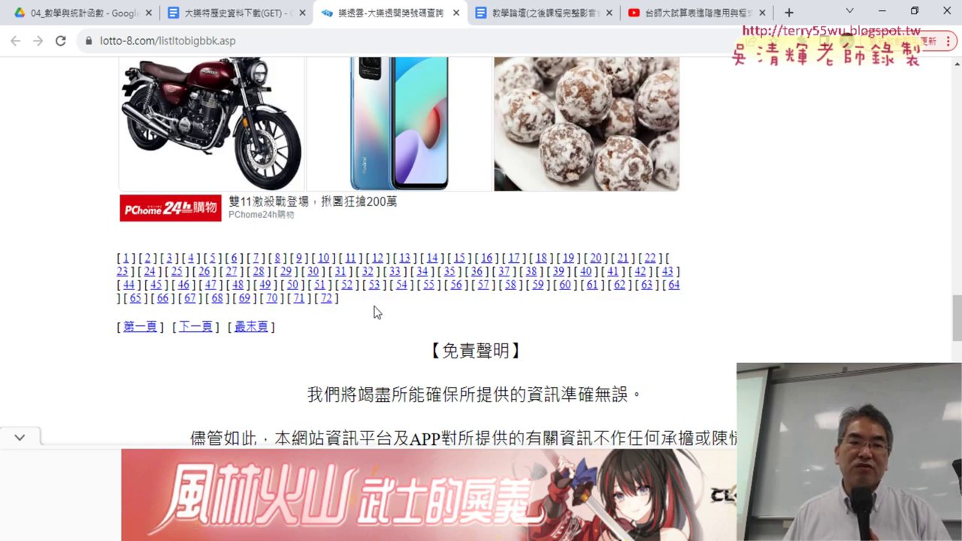
{"action": "scroll", "coordinate": [207, 293], "scroll_direction": "up", "scroll_amount": 10}
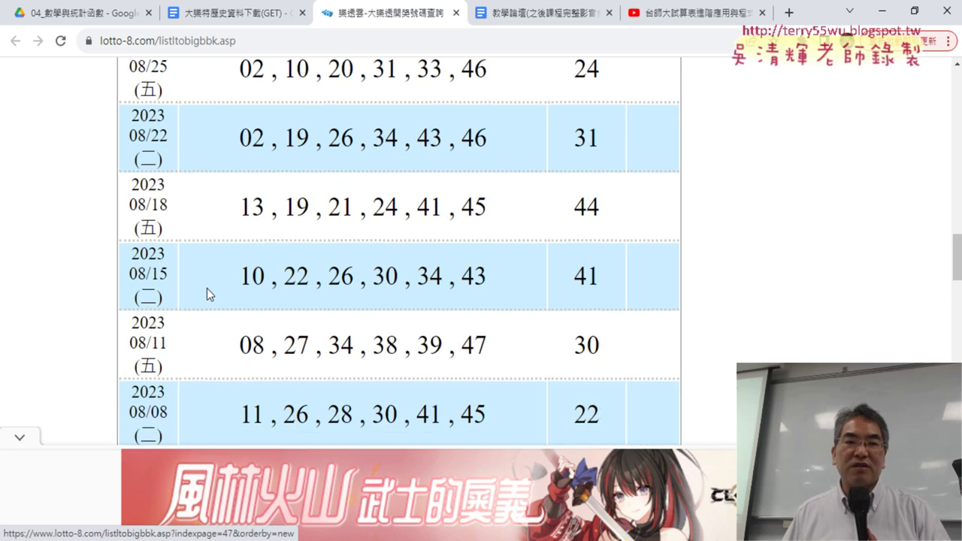
{"action": "scroll", "coordinate": [206, 287], "scroll_direction": "up", "scroll_amount": 4}
{"action": "scroll", "coordinate": [207, 287], "scroll_direction": "up", "scroll_amount": 4}
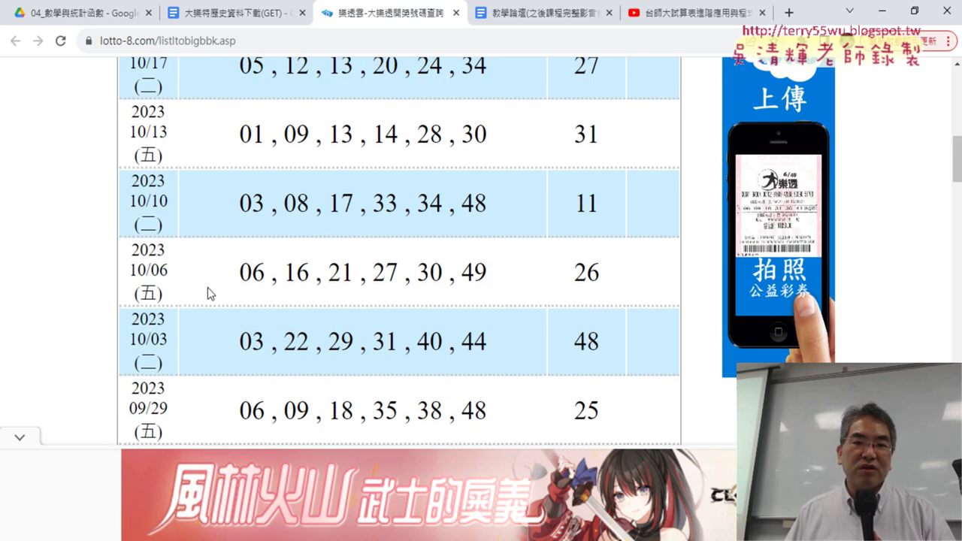
{"action": "scroll", "coordinate": [208, 287], "scroll_direction": "up", "scroll_amount": 2}
{"action": "scroll", "coordinate": [208, 287], "scroll_direction": "up", "scroll_amount": 4}
{"action": "scroll", "coordinate": [207, 287], "scroll_direction": "up", "scroll_amount": 2}
{"action": "scroll", "coordinate": [207, 287], "scroll_direction": "up", "scroll_amount": 2}
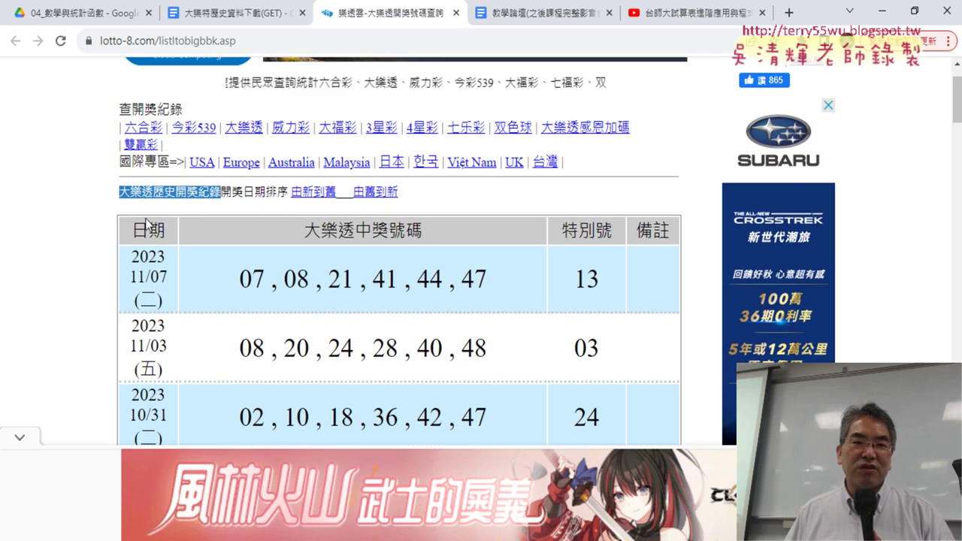
{"action": "mouse_move", "coordinate": [118, 191]}
{"action": "left_mouse_down"}
{"action": "mouse_move", "coordinate": [357, 273]}
{"action": "mouse_move", "coordinate": [613, 386]}
{"action": "left_mouse_up"}
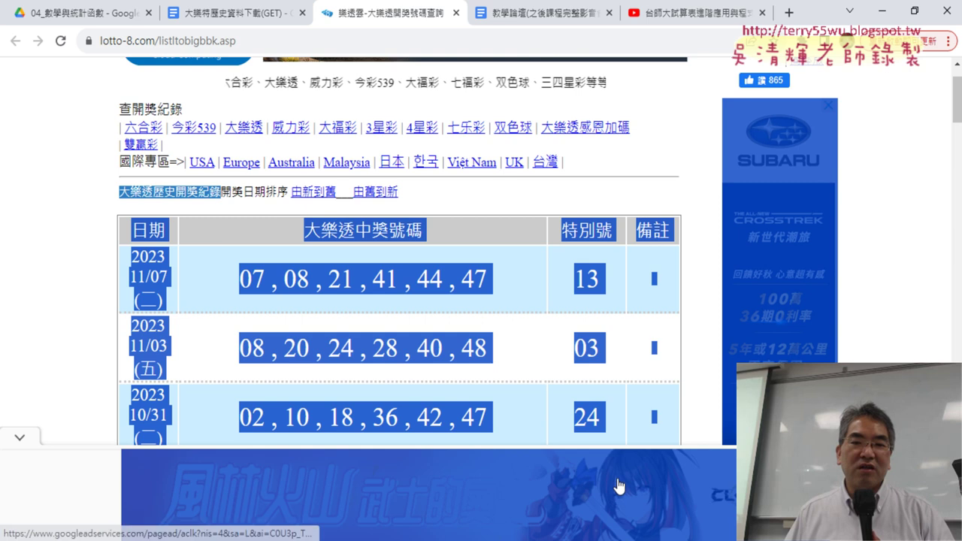
{"action": "scroll", "coordinate": [612, 386], "scroll_direction": "down", "scroll_amount": 1}
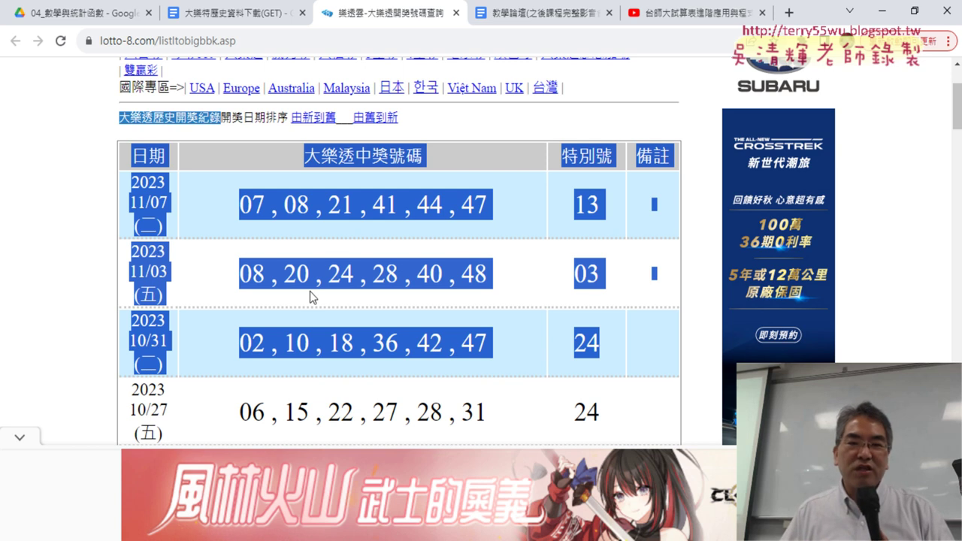
Load page 1 of the Big Lotto history (indexpage=1&orderby=new), starting with the 2023/11/07 draw
{"action": "scroll", "coordinate": [680, 274], "scroll_direction": "down", "scroll_amount": 4}
{"action": "scroll", "coordinate": [690, 281], "scroll_direction": "down", "scroll_amount": 2}
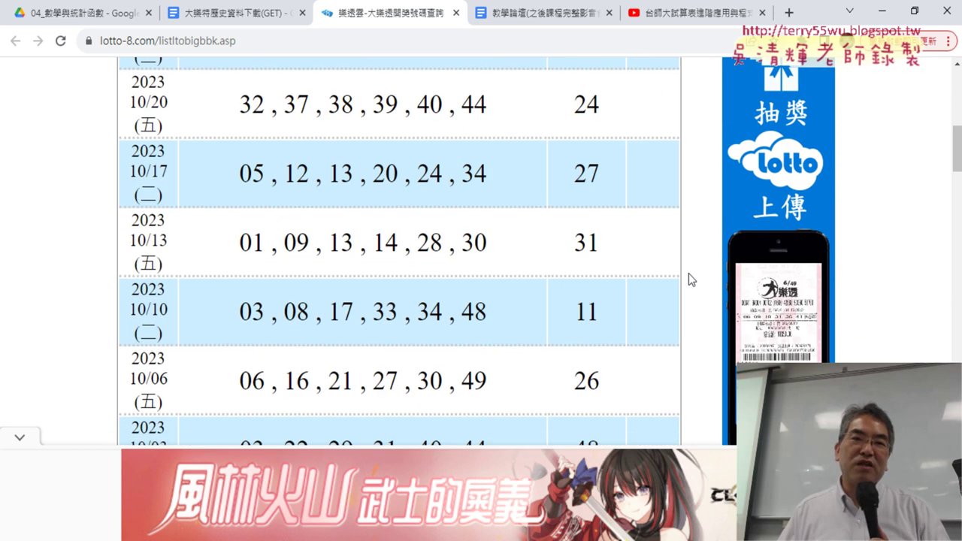
{"action": "scroll", "coordinate": [686, 283], "scroll_direction": "down", "scroll_amount": 3}
{"action": "scroll", "coordinate": [685, 283], "scroll_direction": "down", "scroll_amount": 2}
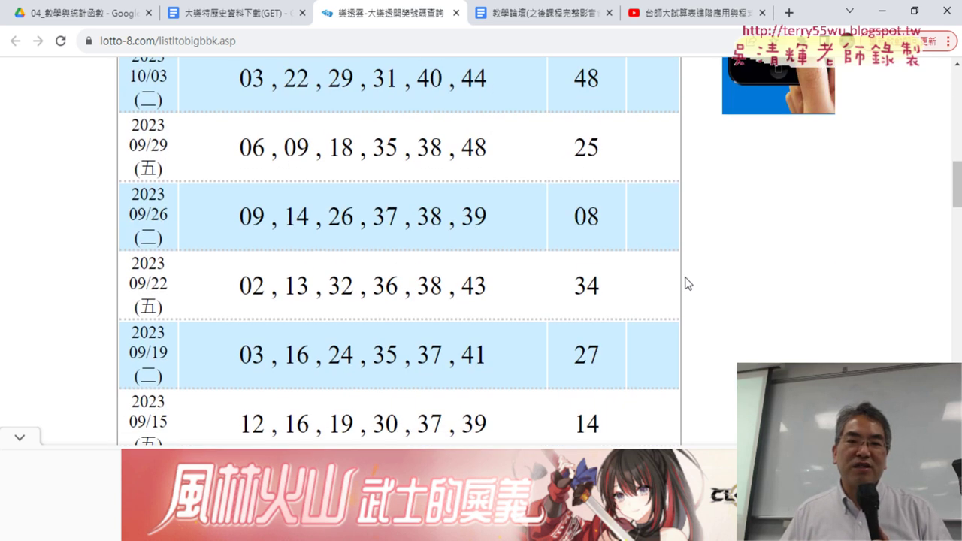
{"action": "scroll", "coordinate": [685, 282], "scroll_direction": "down", "scroll_amount": 4}
{"action": "scroll", "coordinate": [686, 286], "scroll_direction": "down", "scroll_amount": 6}
{"action": "scroll", "coordinate": [685, 285], "scroll_direction": "down", "scroll_amount": 4}
{"action": "scroll", "coordinate": [685, 285], "scroll_direction": "down", "scroll_amount": 6}
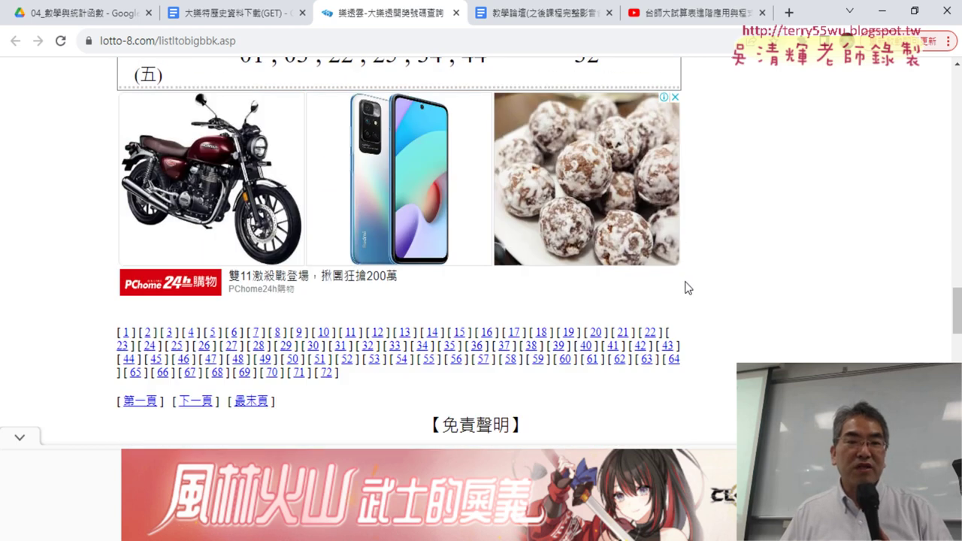
{"action": "scroll", "coordinate": [685, 286], "scroll_direction": "down", "scroll_amount": 1}
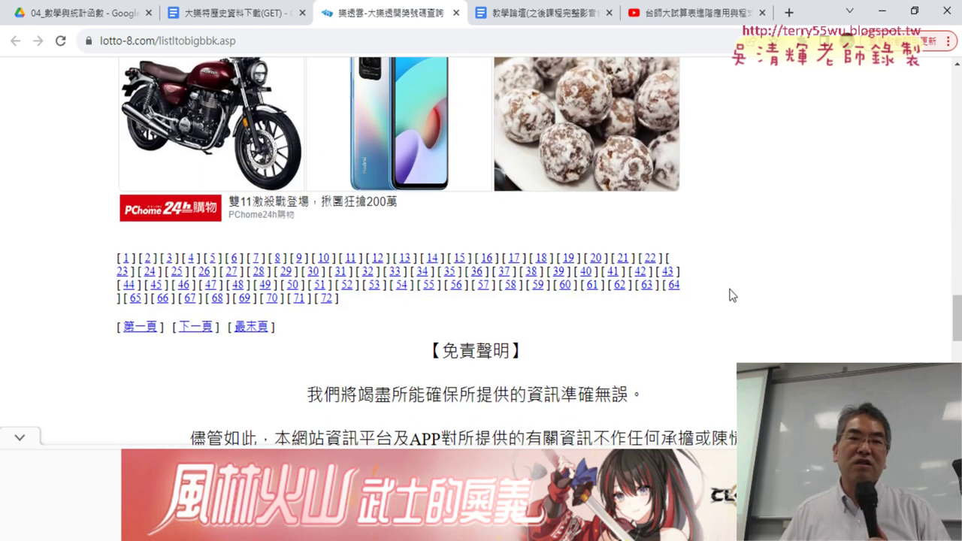
{"action": "left_click", "coordinate": [258, 40]}
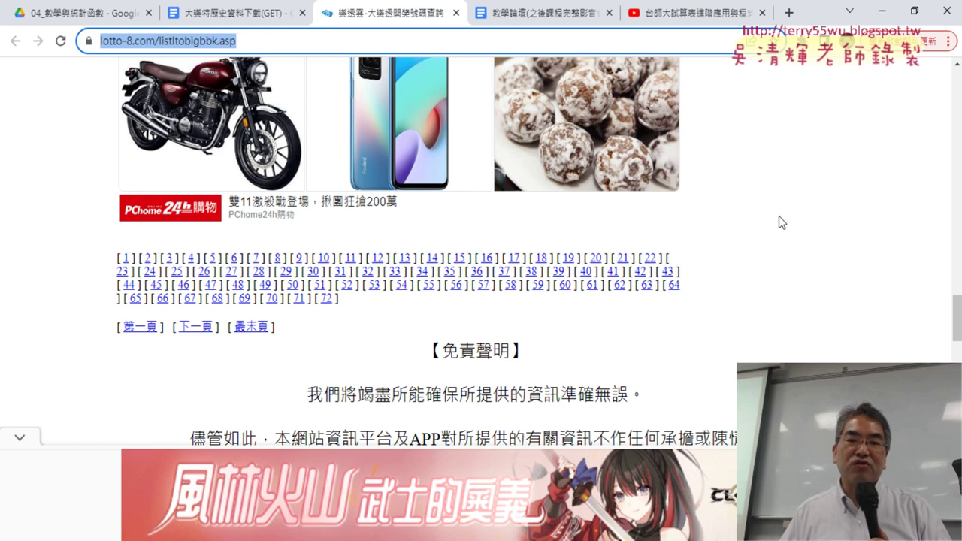
{"action": "left_click", "coordinate": [126, 260]}
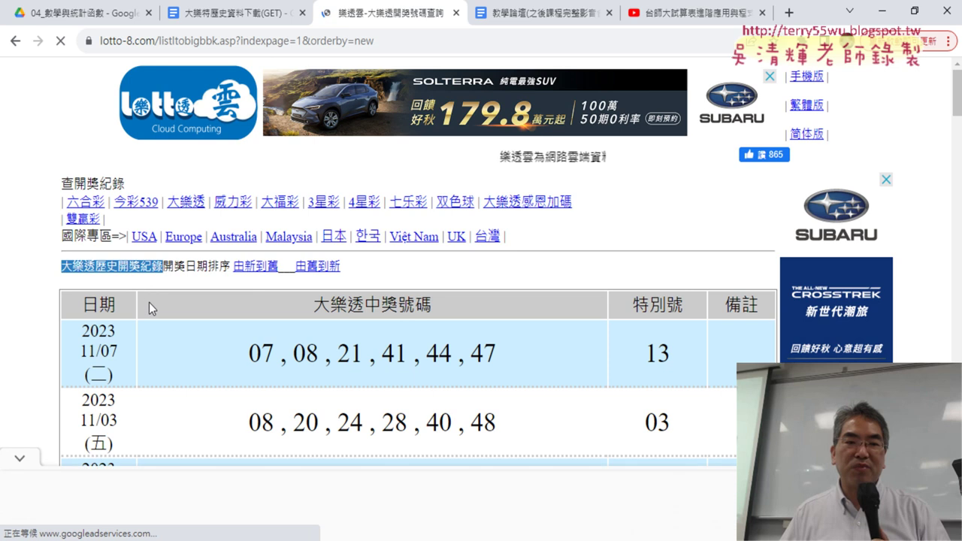
{"action": "left_click", "coordinate": [293, 45]}
{"action": "left_click", "coordinate": [292, 43]}
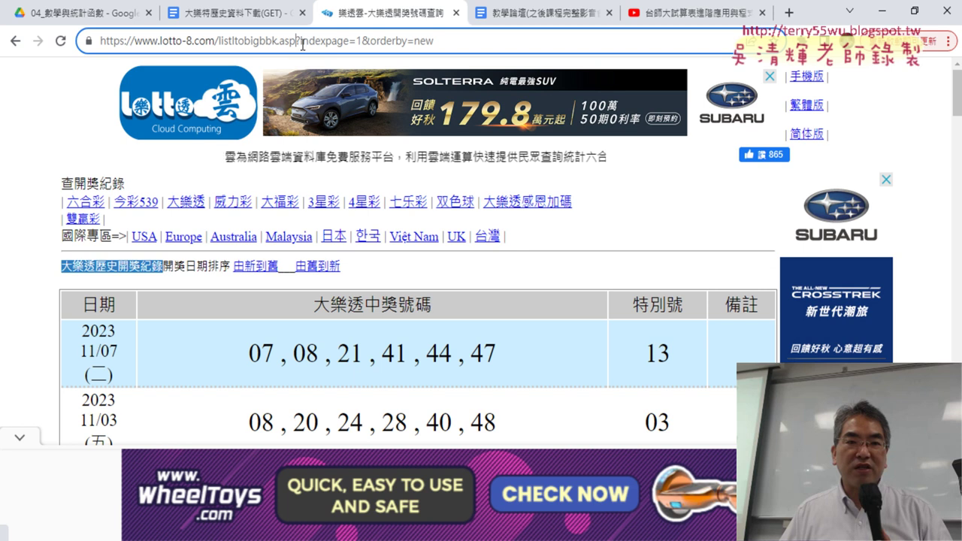
{"action": "left_click_drag", "start_coordinate": [296, 43], "coordinate": [469, 40]}
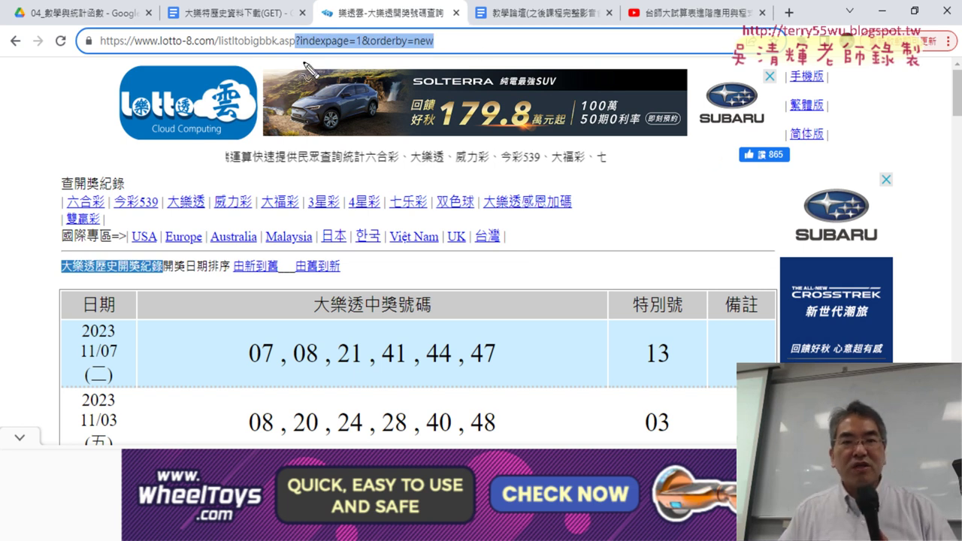
{"action": "left_click_drag", "start_coordinate": [110, 52], "coordinate": [272, 51]}
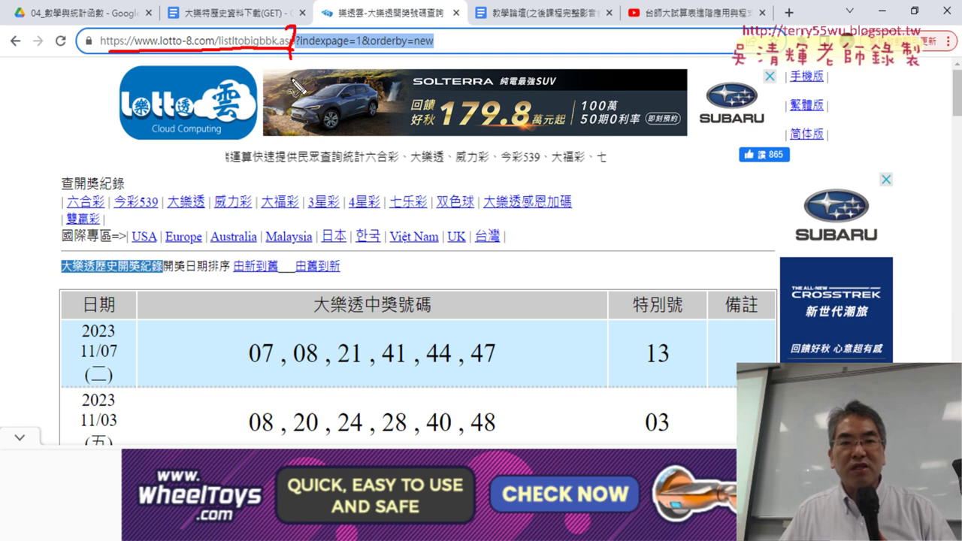
{"action": "left_click_drag", "start_coordinate": [291, 73], "coordinate": [292, 92]}
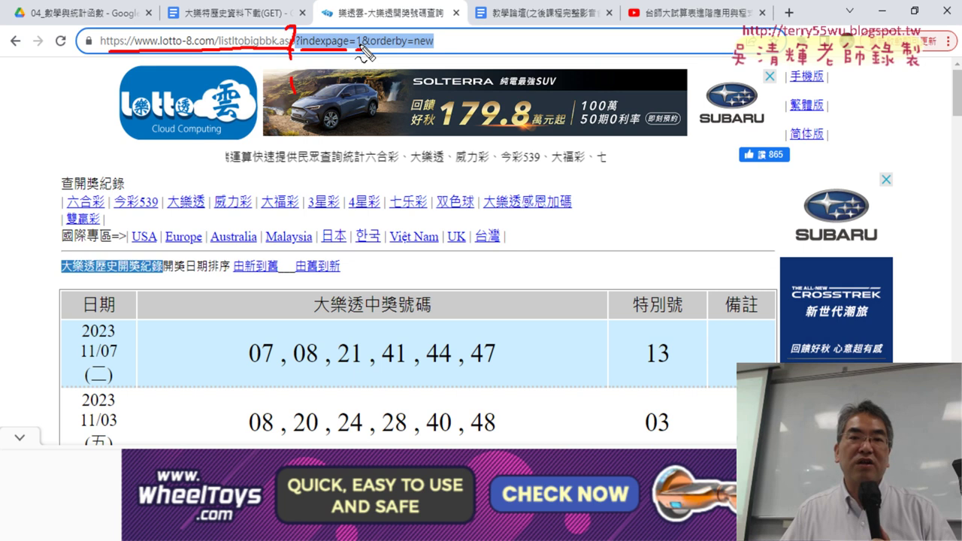
{"action": "left_click_drag", "start_coordinate": [360, 35], "coordinate": [358, 52]}
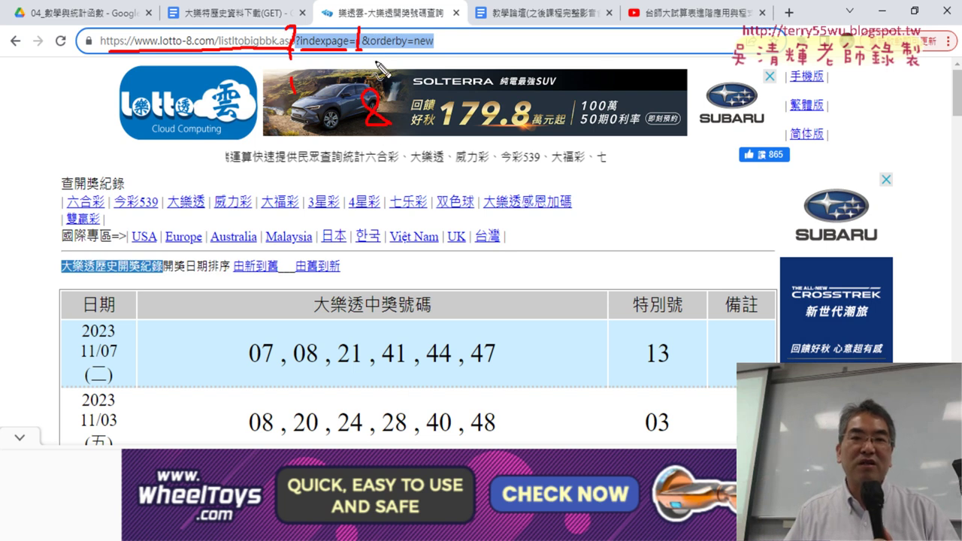
{"action": "left_click_drag", "start_coordinate": [365, 51], "coordinate": [410, 51]}
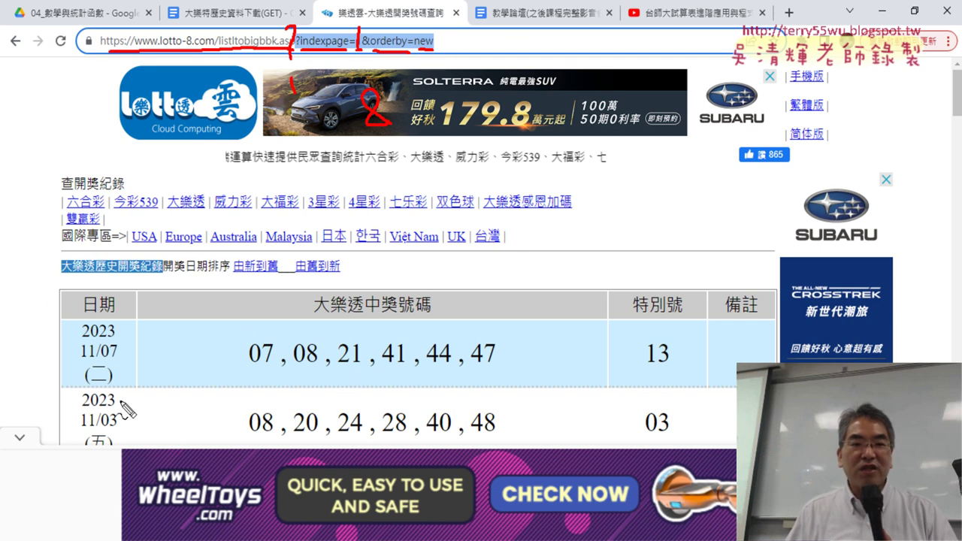
{"action": "left_click_drag", "start_coordinate": [121, 406], "coordinate": [113, 412]}
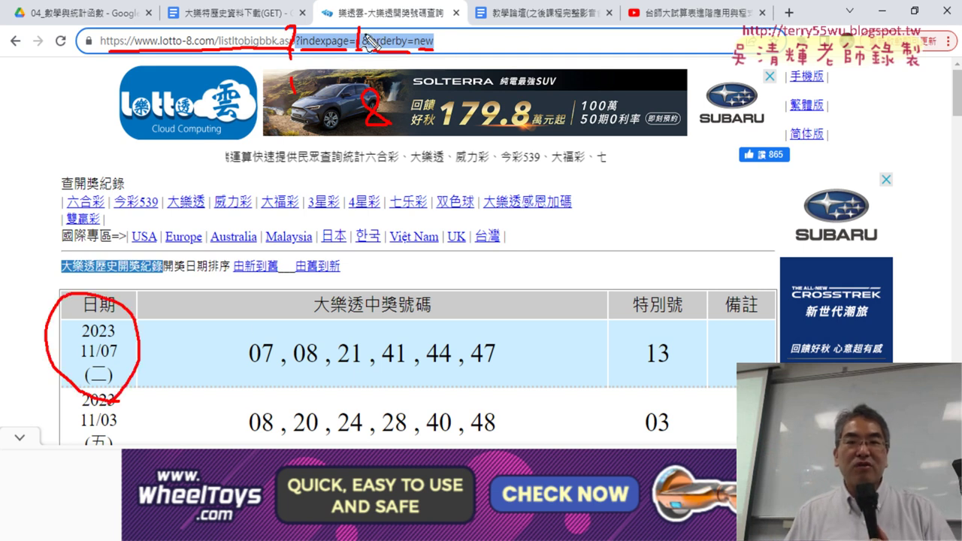
Clear the red annotations and go to page 2 of the Big Lotto results
{"action": "key", "text": "Escape"}
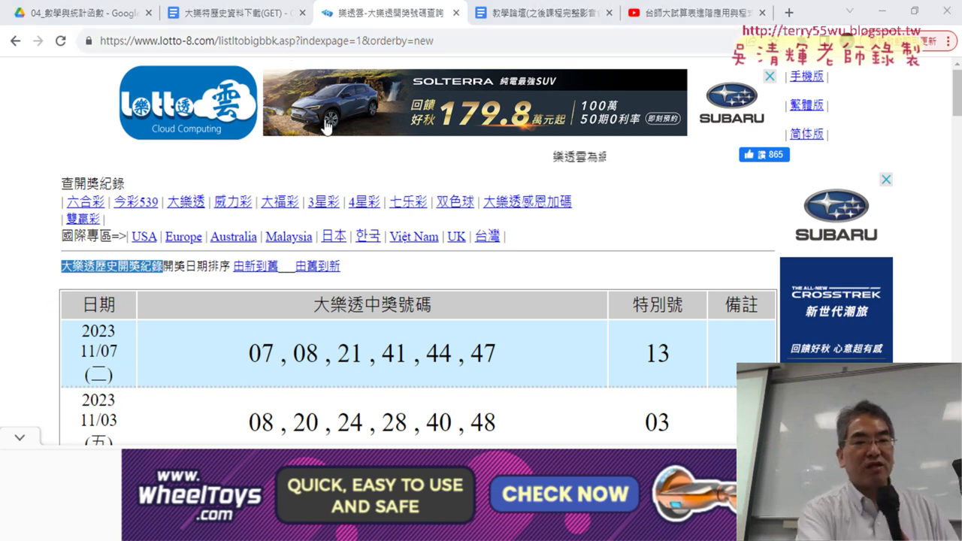
{"action": "scroll", "coordinate": [661, 271], "scroll_direction": "down", "scroll_amount": 2}
{"action": "scroll", "coordinate": [653, 248], "scroll_direction": "down", "scroll_amount": 9}
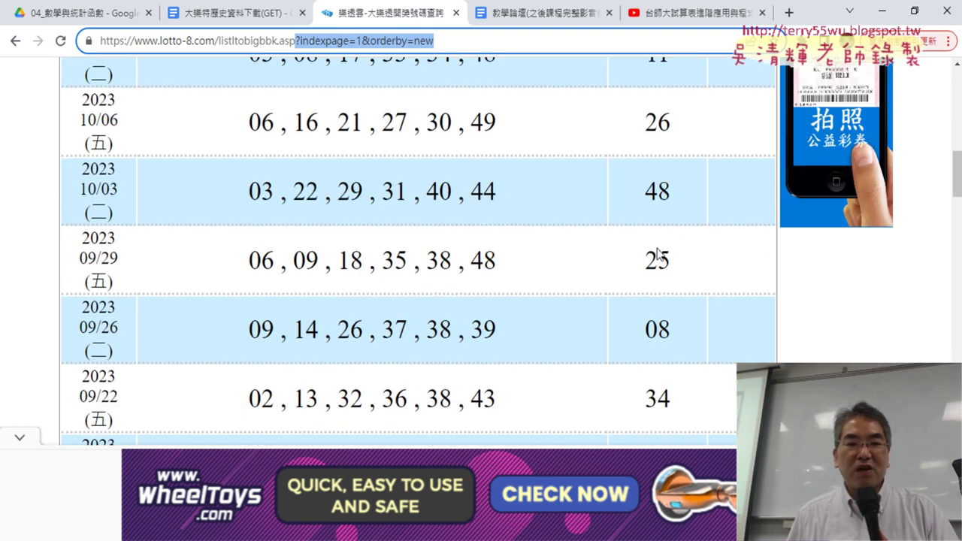
{"action": "scroll", "coordinate": [651, 244], "scroll_direction": "down", "scroll_amount": 9}
{"action": "scroll", "coordinate": [651, 244], "scroll_direction": "down", "scroll_amount": 8}
{"action": "scroll", "coordinate": [608, 251], "scroll_direction": "down", "scroll_amount": 5}
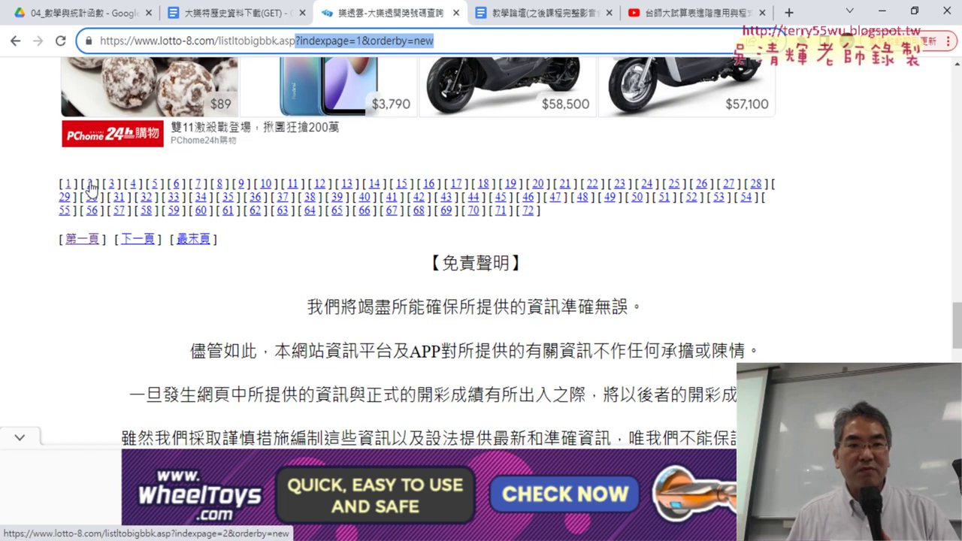
{"action": "left_click", "coordinate": [90, 184]}
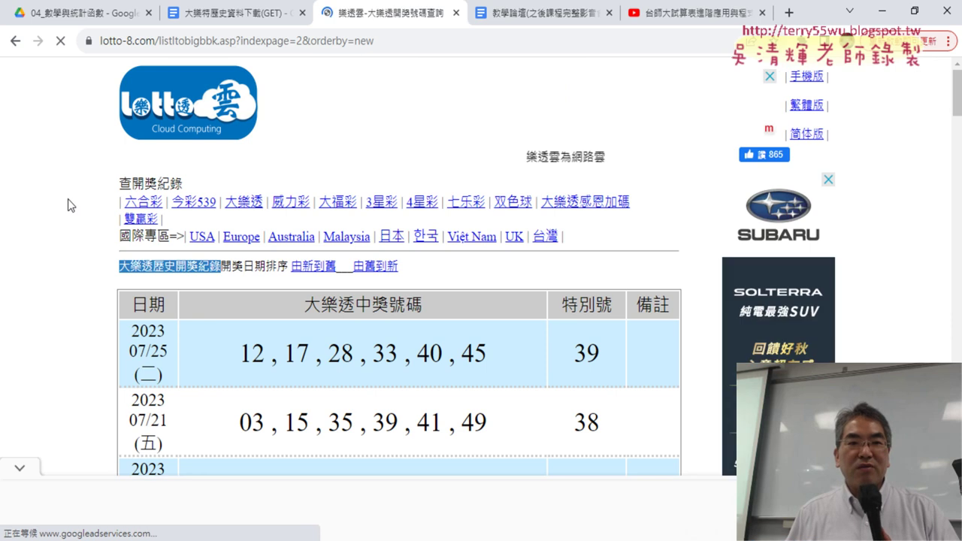
Change indexpage in the address to 3 to load results page 3
{"action": "left_click", "coordinate": [359, 44]}
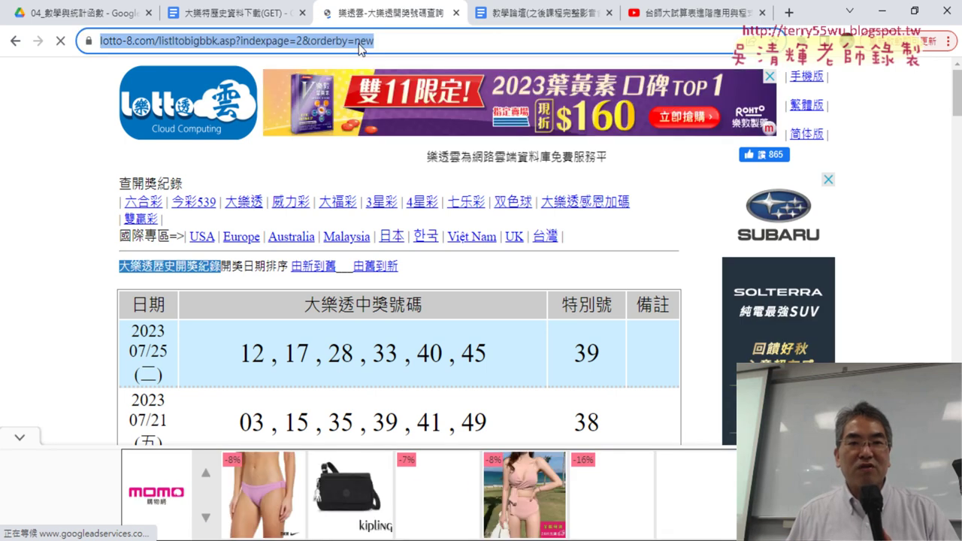
{"action": "left_click", "coordinate": [298, 46]}
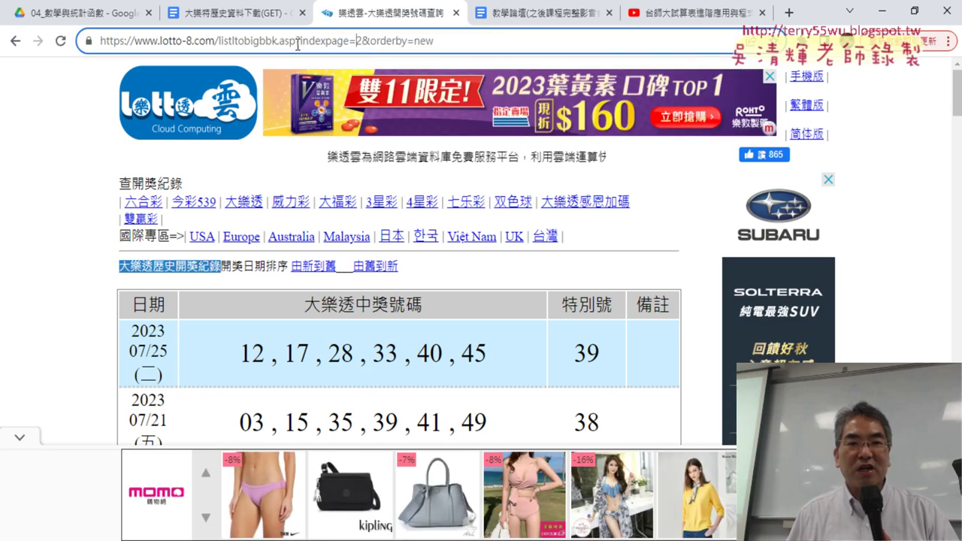
{"action": "key", "text": "shift+Right"}
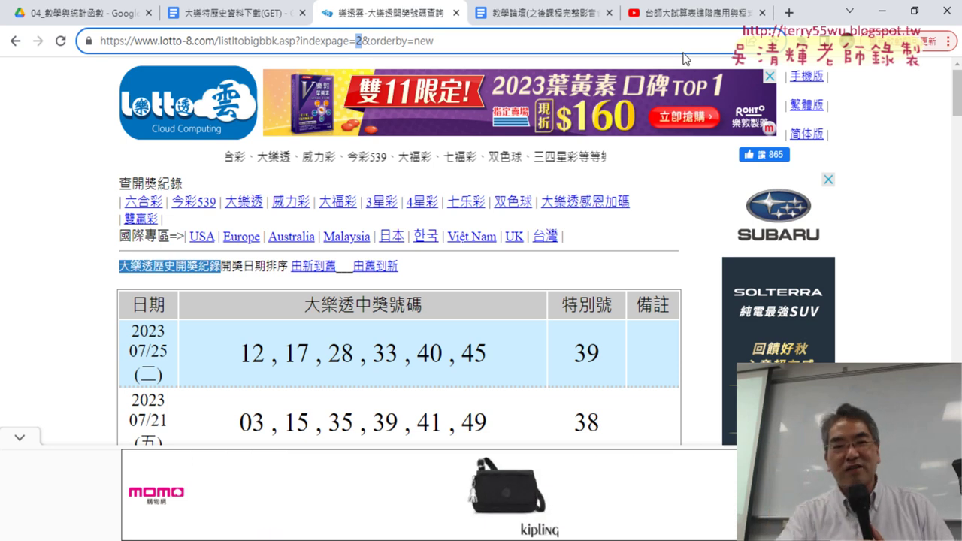
{"action": "type", "text": "3"}
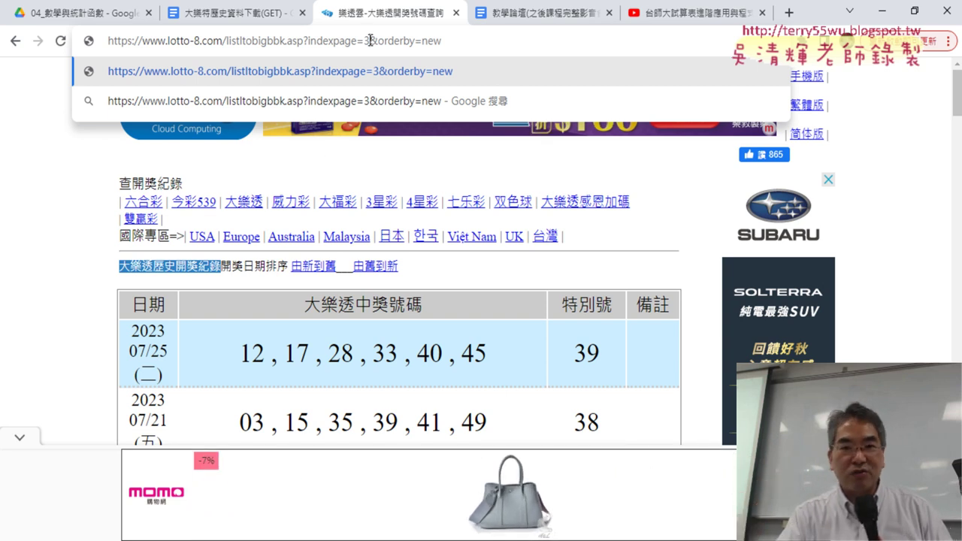
{"action": "key", "text": "Return"}
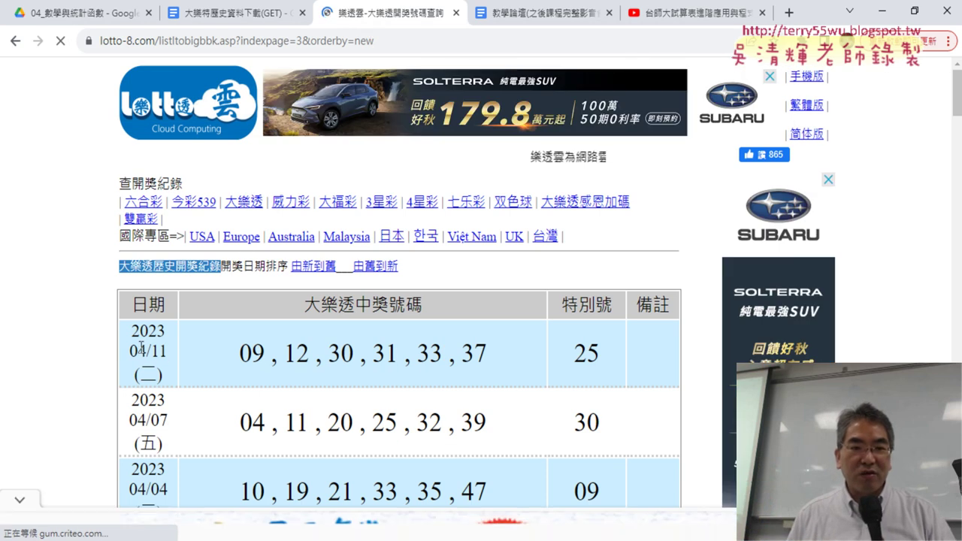
Load results page 4 (indexpage=4), opening with the 2023/01/25 draw, and select its page number
{"action": "mouse_move", "coordinate": [129, 324]}
{"action": "left_mouse_down"}
{"action": "mouse_move", "coordinate": [219, 369]}
{"action": "mouse_move", "coordinate": [606, 349]}
{"action": "left_mouse_up"}
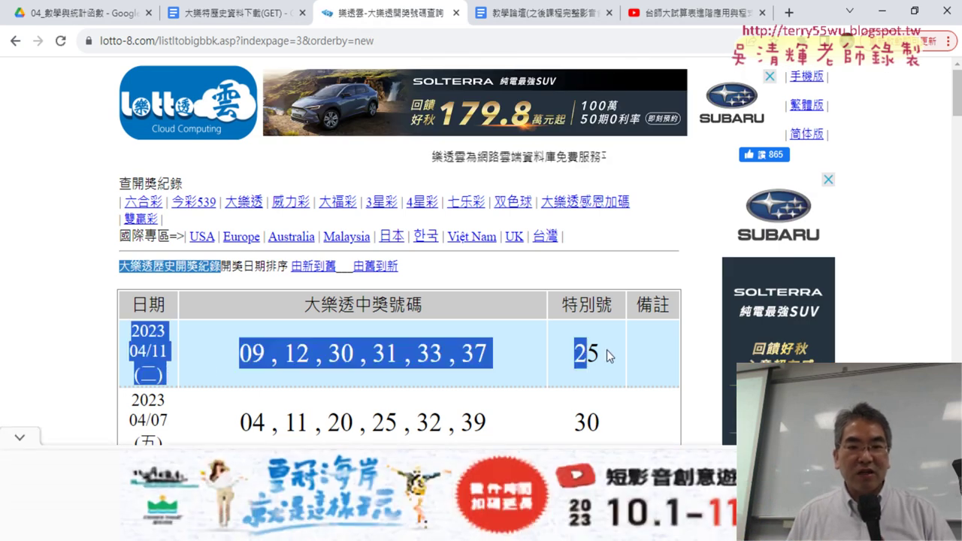
{"action": "left_click", "coordinate": [307, 44]}
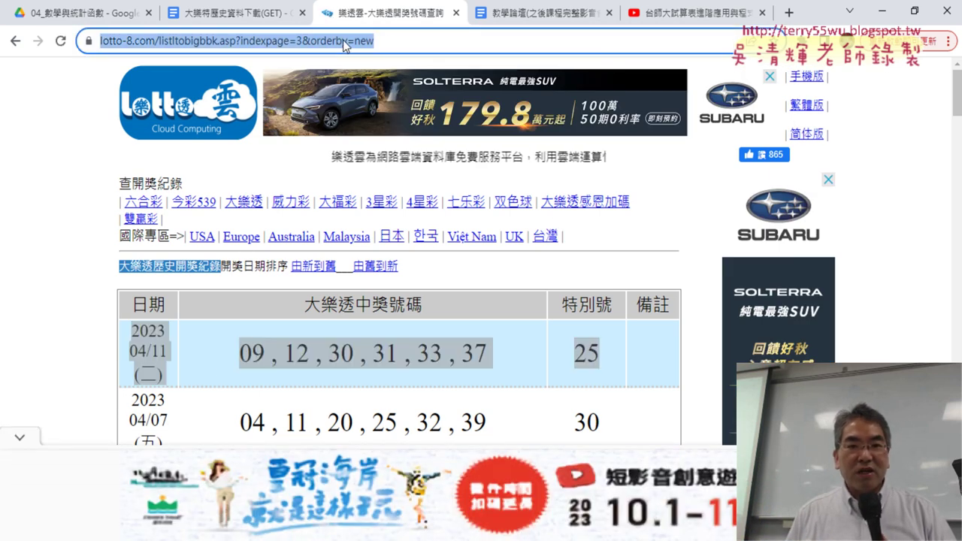
{"action": "left_click", "coordinate": [342, 40]}
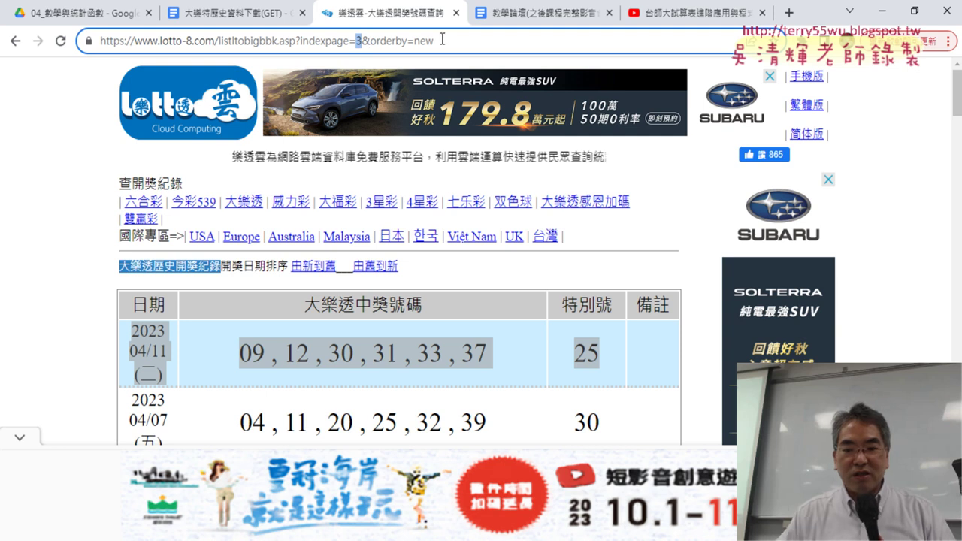
{"action": "type", "text": "4"}
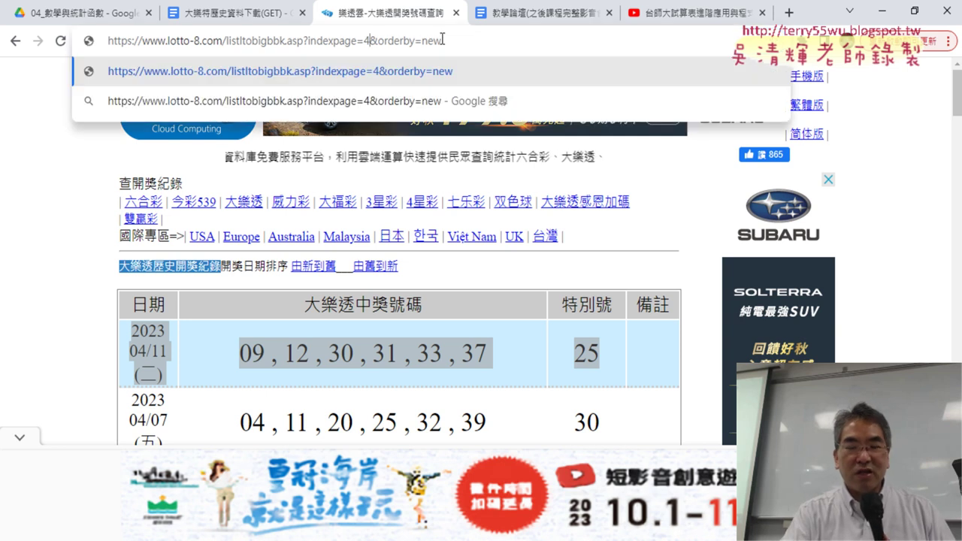
{"action": "key", "text": "Return"}
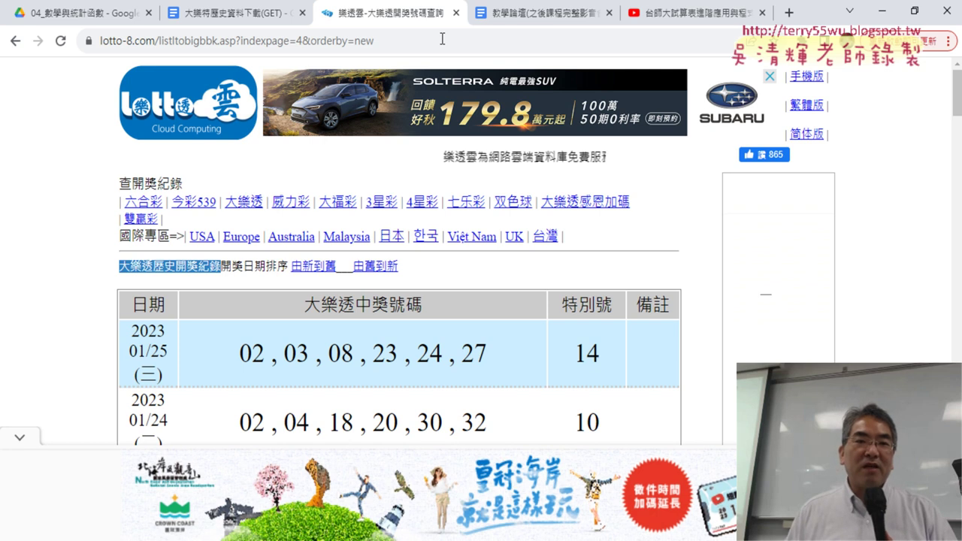
{"action": "left_click", "coordinate": [316, 45]}
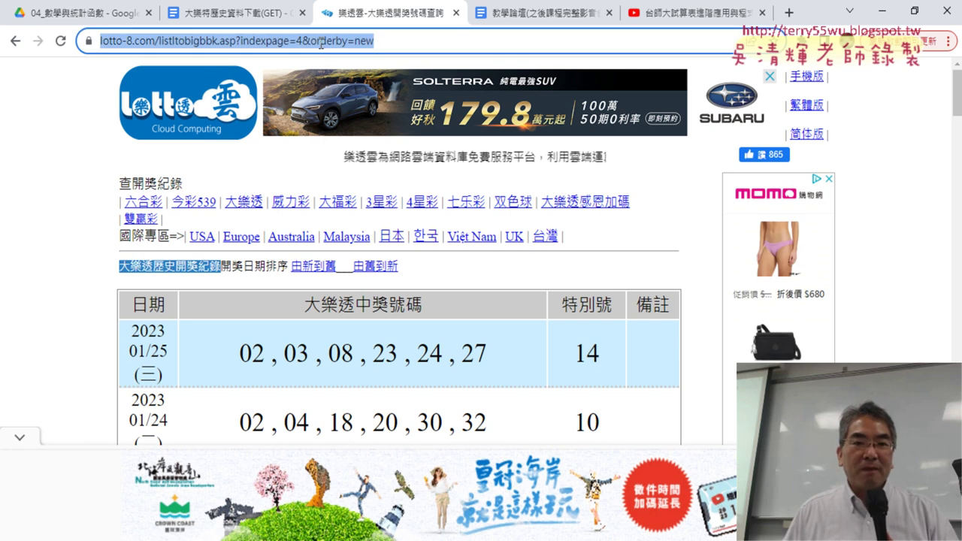
{"action": "left_click", "coordinate": [321, 43]}
{"action": "double_click", "coordinate": [358, 40]}
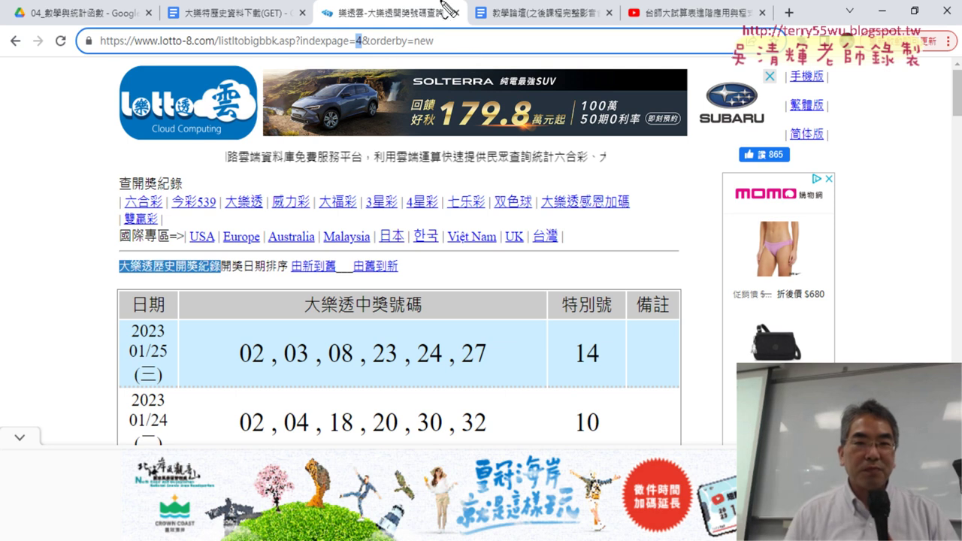
Underline the address bar in red, label it URL, and mark the question mark
{"action": "left_click_drag", "start_coordinate": [120, 57], "coordinate": [402, 47]}
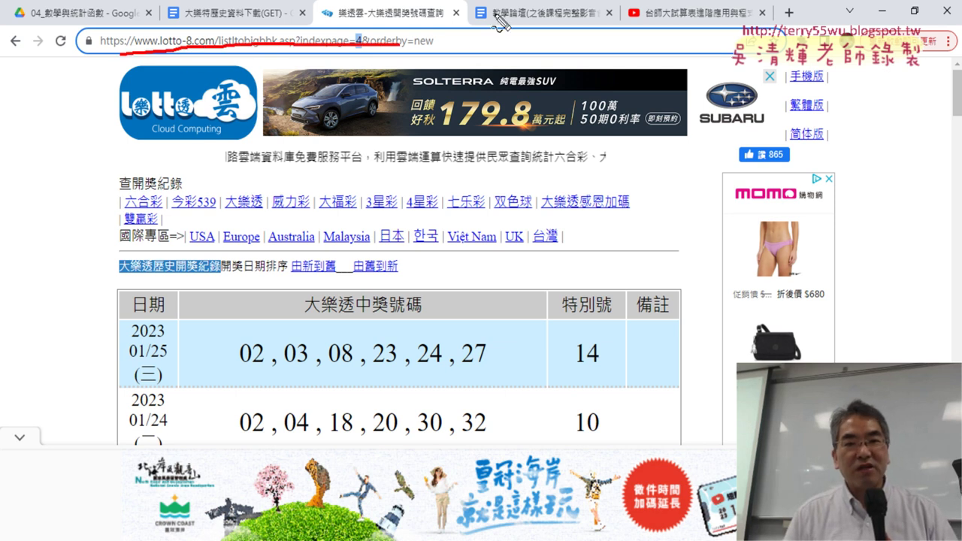
{"action": "mouse_move", "coordinate": [497, 22]}
{"action": "left_mouse_down"}
{"action": "mouse_move", "coordinate": [529, 15]}
{"action": "mouse_move", "coordinate": [575, 50]}
{"action": "left_mouse_up"}
{"action": "mouse_move", "coordinate": [584, 8]}
{"action": "left_mouse_down"}
{"action": "mouse_move", "coordinate": [615, 47]}
{"action": "mouse_move", "coordinate": [473, 74]}
{"action": "left_mouse_up"}
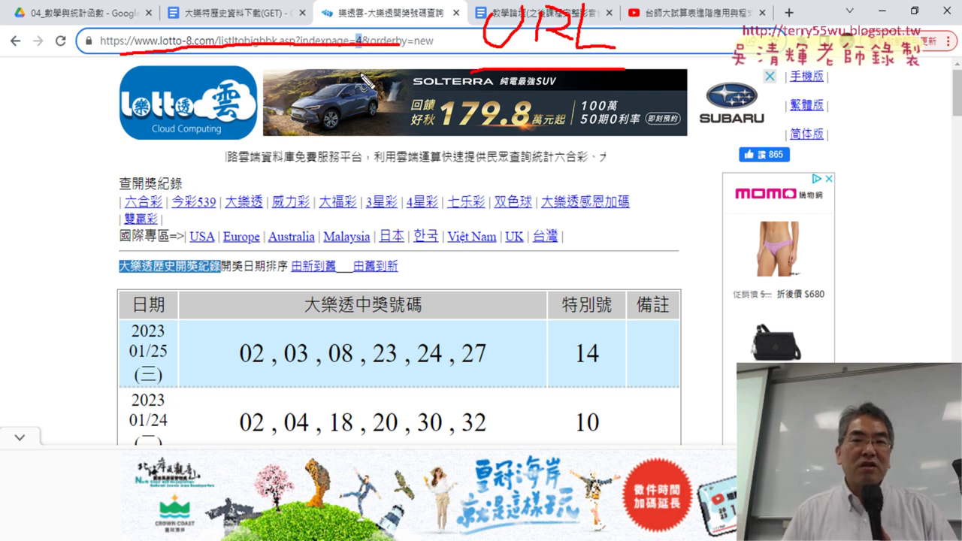
{"action": "left_click_drag", "start_coordinate": [294, 16], "coordinate": [299, 36]}
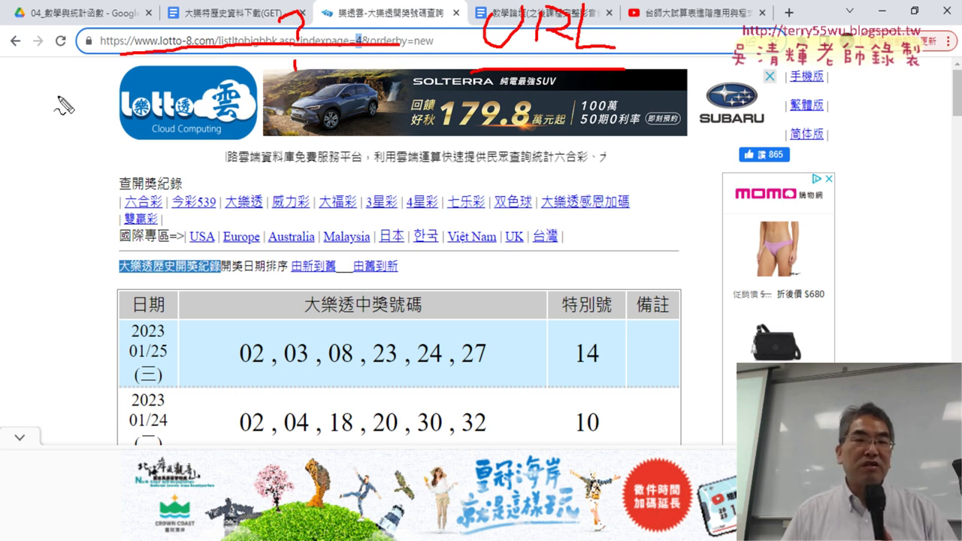
Write get and post in red in the left margin, then clear the pen marks
{"action": "left_click_drag", "start_coordinate": [56, 95], "coordinate": [54, 121]}
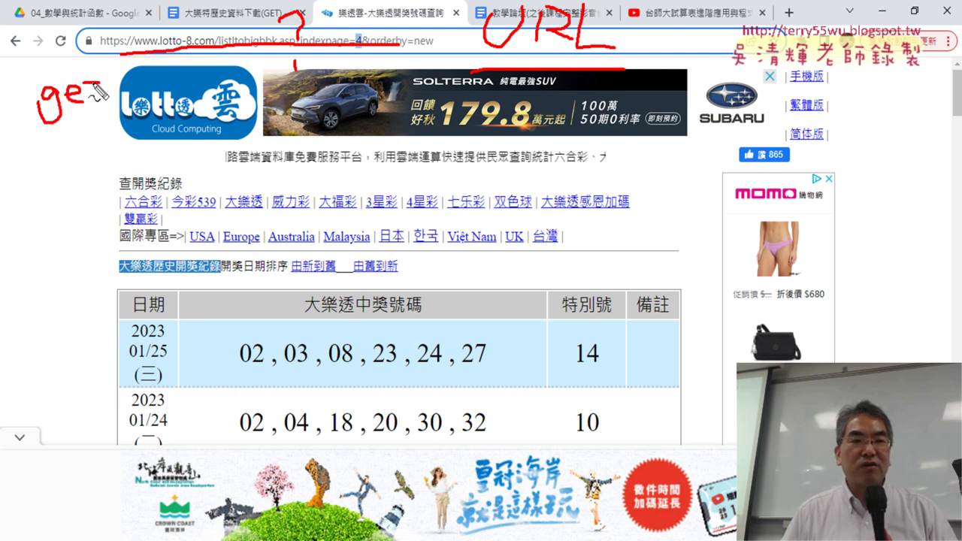
{"action": "mouse_move", "coordinate": [97, 69]}
{"action": "left_mouse_down"}
{"action": "mouse_move", "coordinate": [108, 114]}
{"action": "mouse_move", "coordinate": [130, 129]}
{"action": "left_mouse_up"}
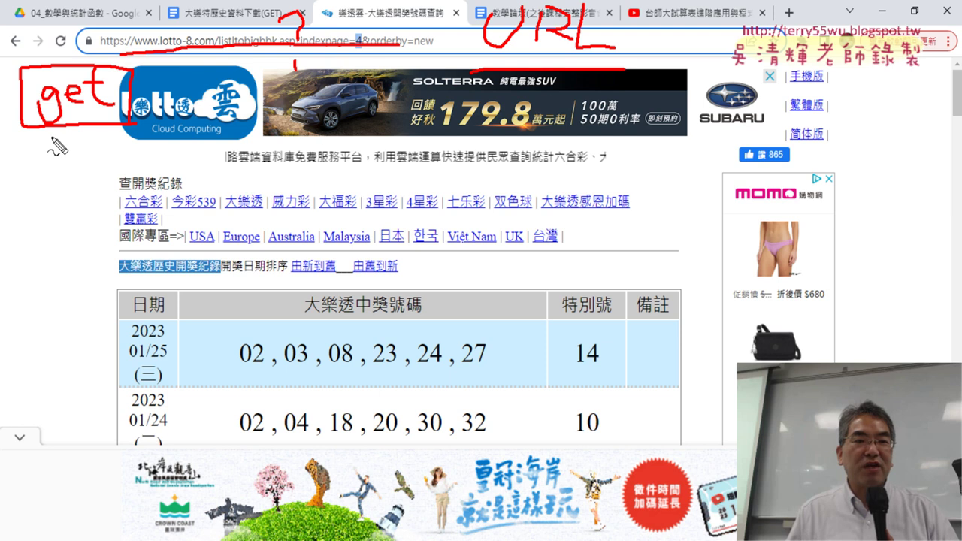
{"action": "left_click_drag", "start_coordinate": [52, 138], "coordinate": [117, 139]}
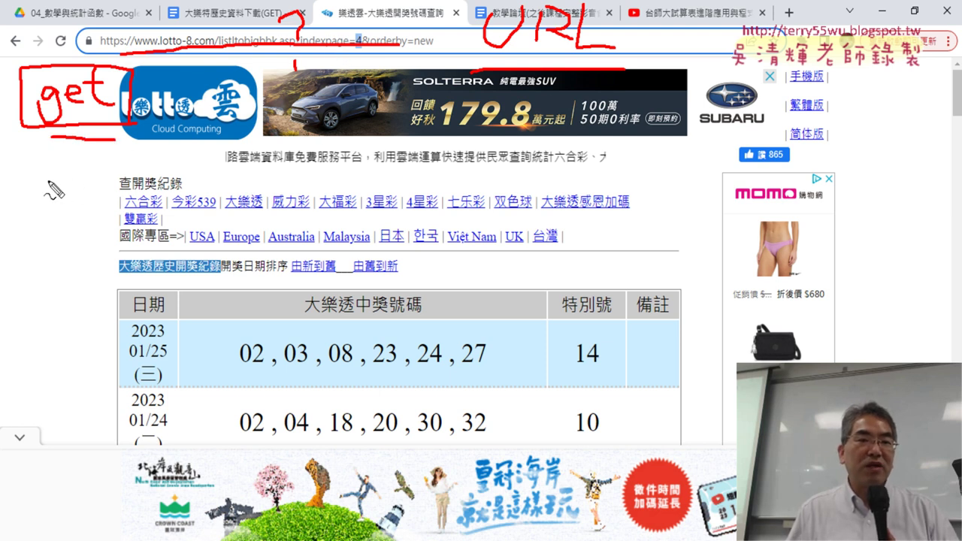
{"action": "mouse_move", "coordinate": [39, 171]}
{"action": "left_mouse_down"}
{"action": "mouse_move", "coordinate": [36, 241]}
{"action": "mouse_move", "coordinate": [51, 212]}
{"action": "left_mouse_up"}
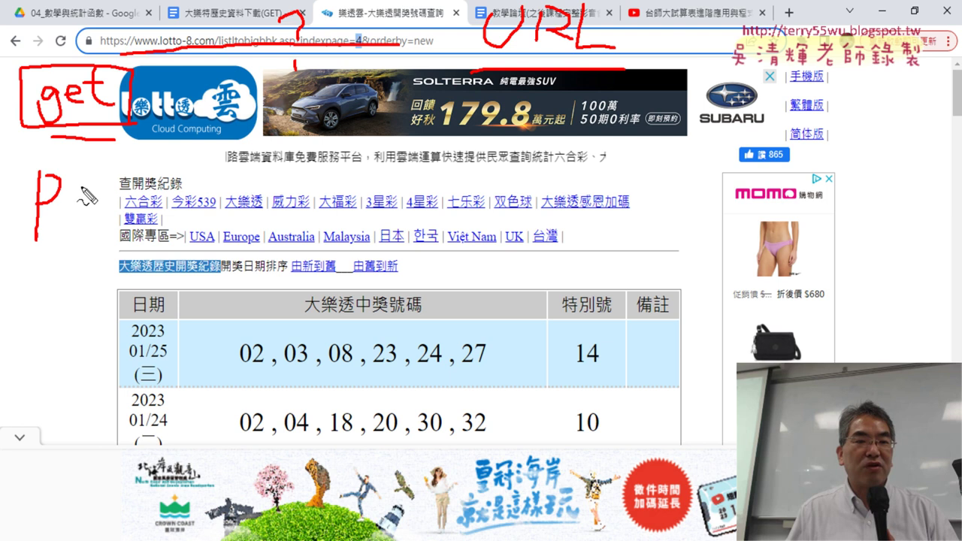
{"action": "left_click_drag", "start_coordinate": [74, 178], "coordinate": [78, 206]}
{"action": "left_click_drag", "start_coordinate": [111, 177], "coordinate": [100, 207]}
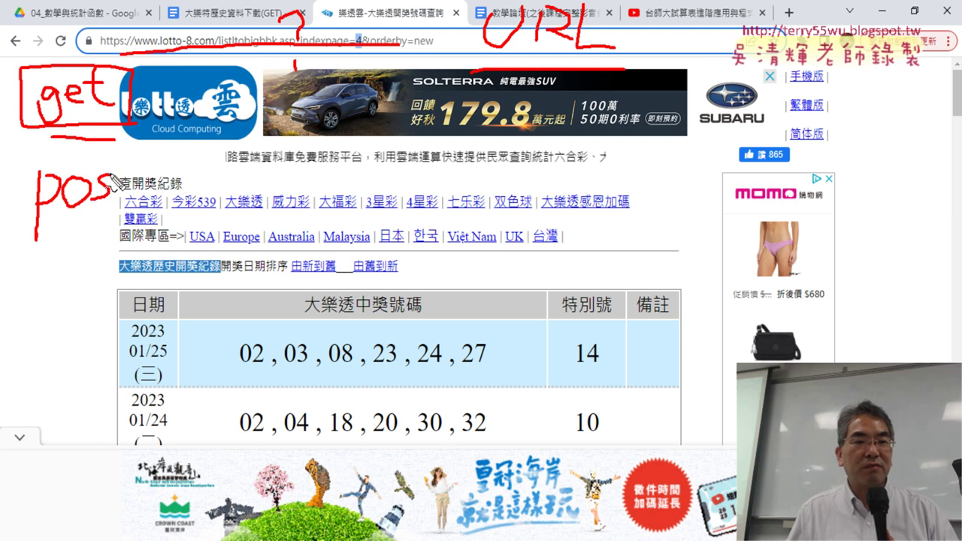
{"action": "mouse_move", "coordinate": [129, 157]}
{"action": "left_mouse_down"}
{"action": "mouse_move", "coordinate": [127, 194]}
{"action": "mouse_move", "coordinate": [162, 221]}
{"action": "mouse_move", "coordinate": [15, 225]}
{"action": "mouse_move", "coordinate": [111, 168]}
{"action": "mouse_move", "coordinate": [154, 222]}
{"action": "left_mouse_up"}
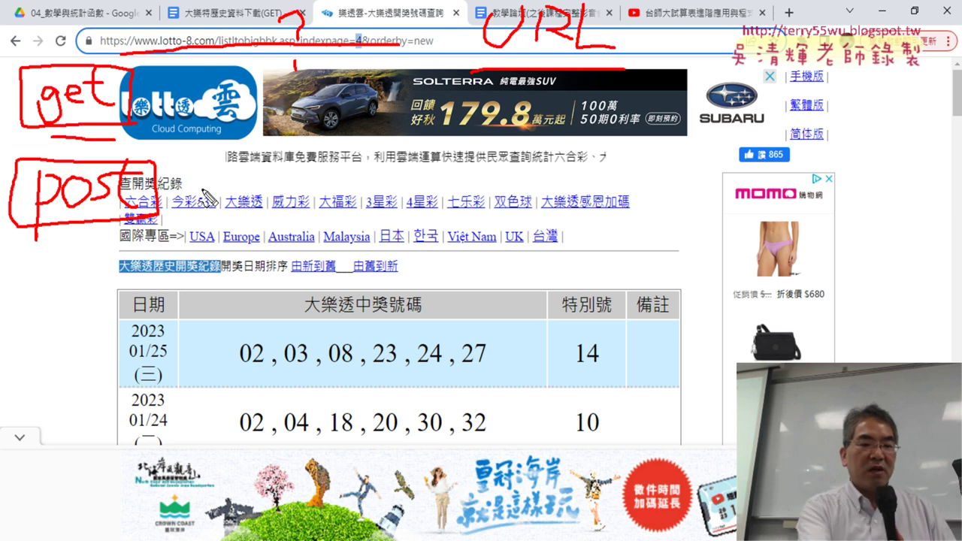
{"action": "key", "text": "Escape"}
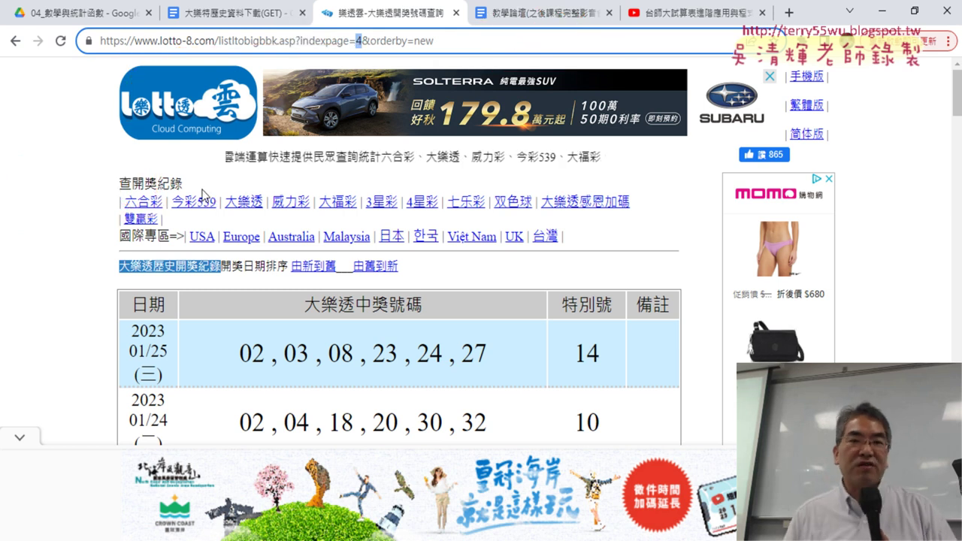
Skim the download notes in Google Docs, then return to the lotto-8 page 4 tab
{"action": "left_click", "coordinate": [231, 16]}
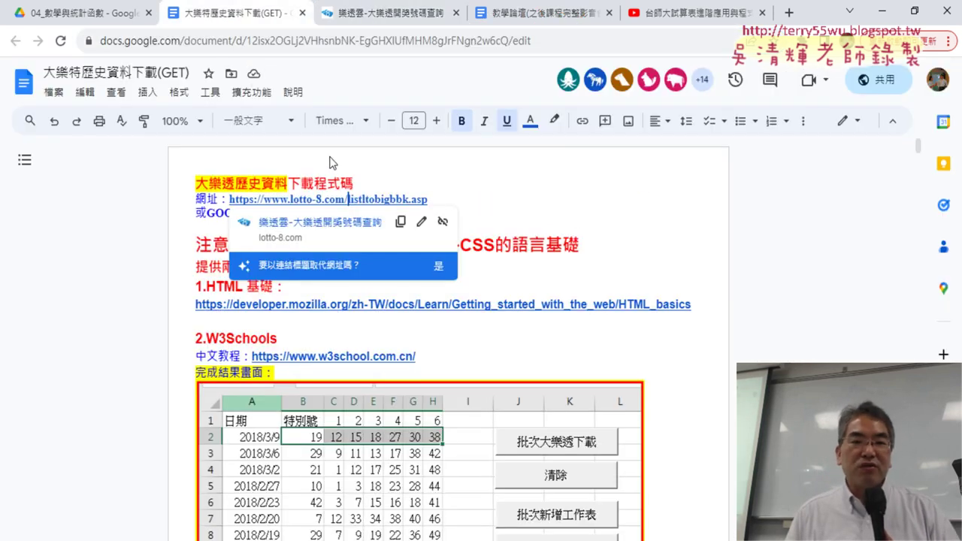
{"action": "scroll", "coordinate": [614, 233], "scroll_direction": "down", "scroll_amount": 4}
{"action": "scroll", "coordinate": [661, 235], "scroll_direction": "down", "scroll_amount": 3}
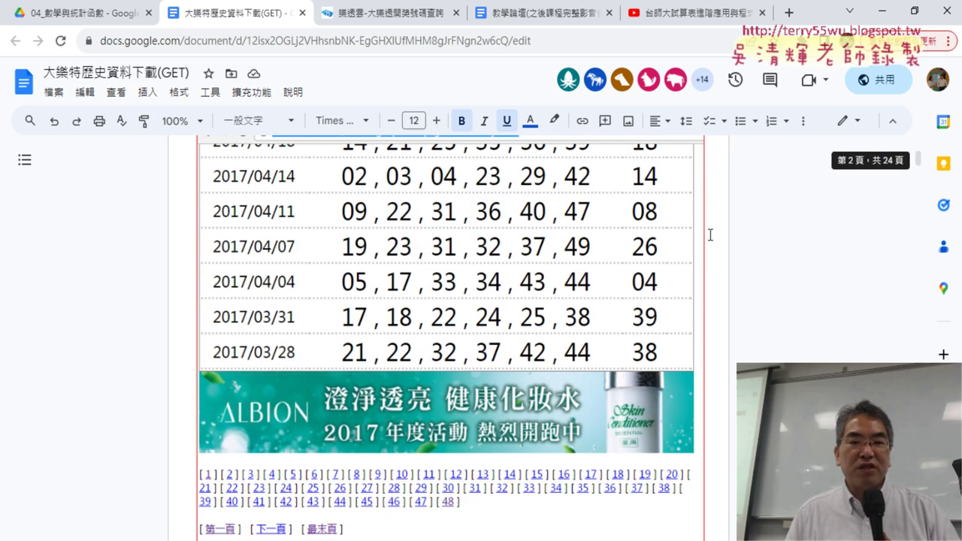
{"action": "scroll", "coordinate": [709, 235], "scroll_direction": "up", "scroll_amount": 4}
{"action": "scroll", "coordinate": [709, 235], "scroll_direction": "up", "scroll_amount": 1}
{"action": "scroll", "coordinate": [551, 273], "scroll_direction": "up", "scroll_amount": 1}
{"action": "scroll", "coordinate": [550, 273], "scroll_direction": "up", "scroll_amount": 1}
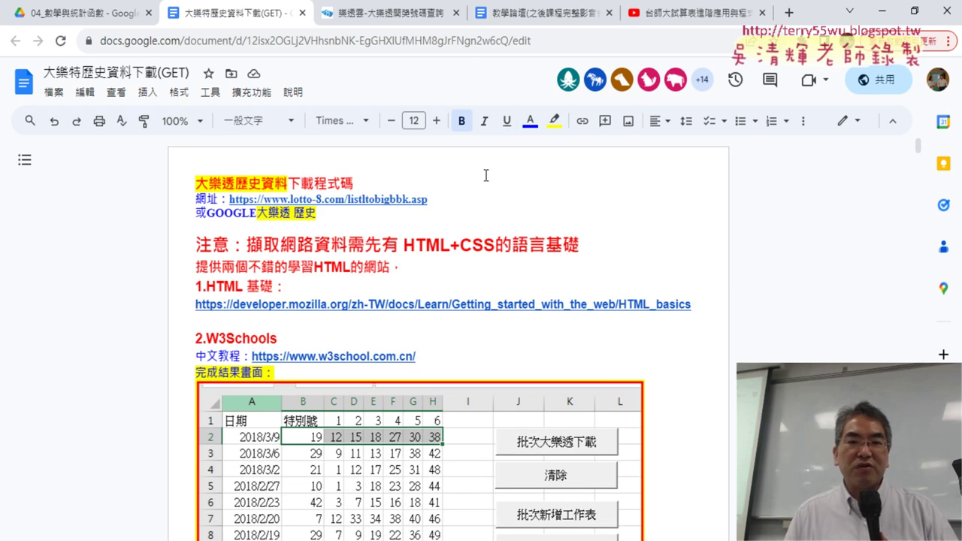
{"action": "left_click", "coordinate": [383, 13]}
View the lotto-8 page 4 HTML source, scroll through it, and close the source tab
{"action": "right_click", "coordinate": [699, 197]}
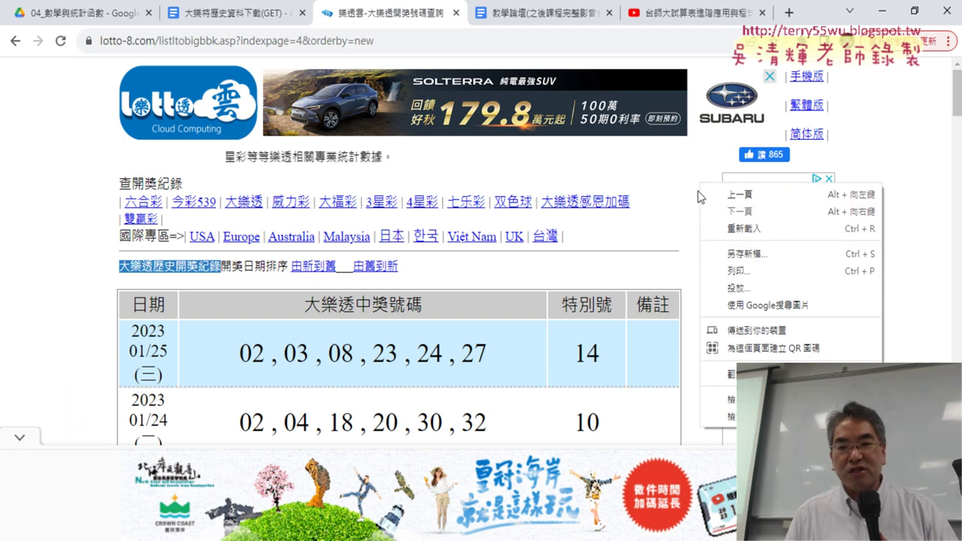
{"action": "left_click", "coordinate": [718, 399]}
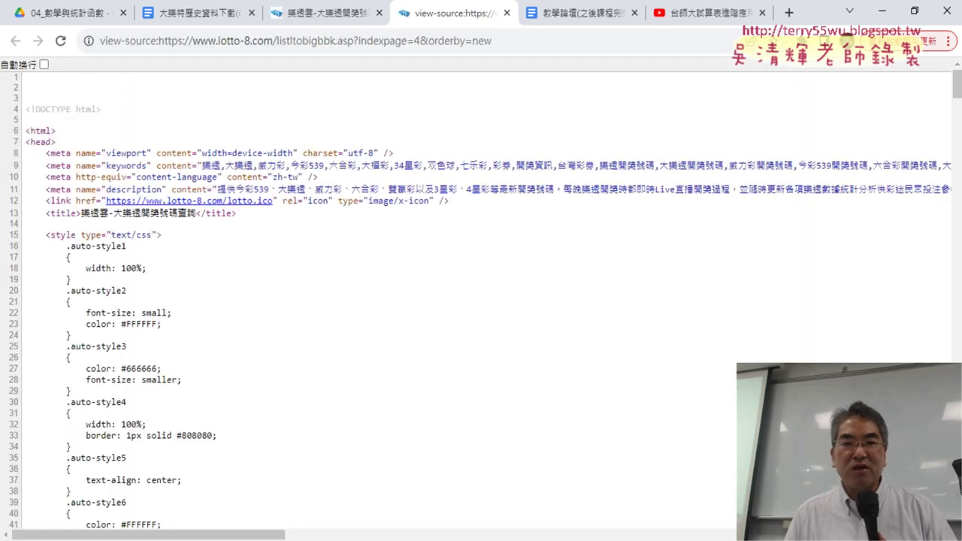
{"action": "scroll", "coordinate": [591, 353], "scroll_direction": "down", "scroll_amount": 4}
{"action": "scroll", "coordinate": [592, 409], "scroll_direction": "down", "scroll_amount": 3}
{"action": "scroll", "coordinate": [353, 259], "scroll_direction": "down", "scroll_amount": 3}
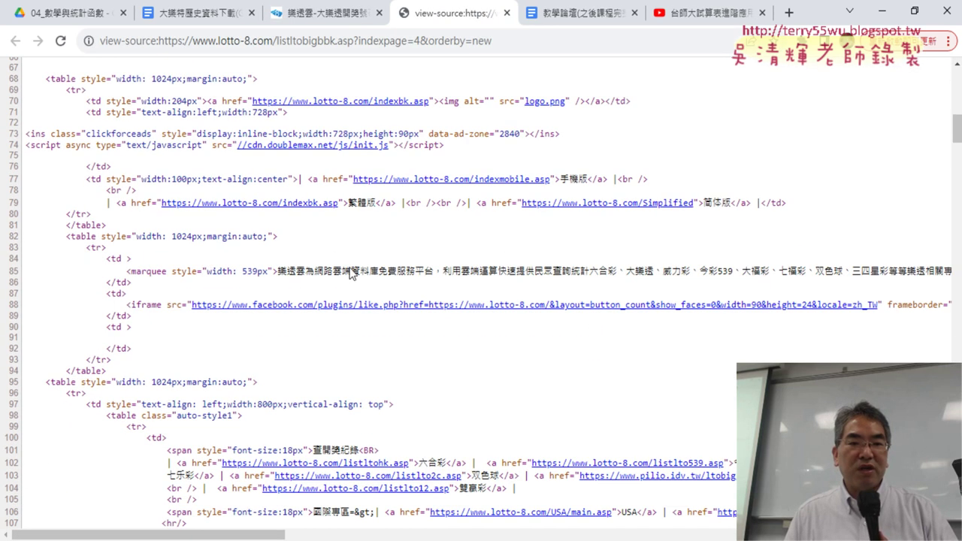
{"action": "scroll", "coordinate": [399, 321], "scroll_direction": "down", "scroll_amount": 4}
{"action": "scroll", "coordinate": [454, 319], "scroll_direction": "down", "scroll_amount": 6}
{"action": "scroll", "coordinate": [454, 320], "scroll_direction": "down", "scroll_amount": 5}
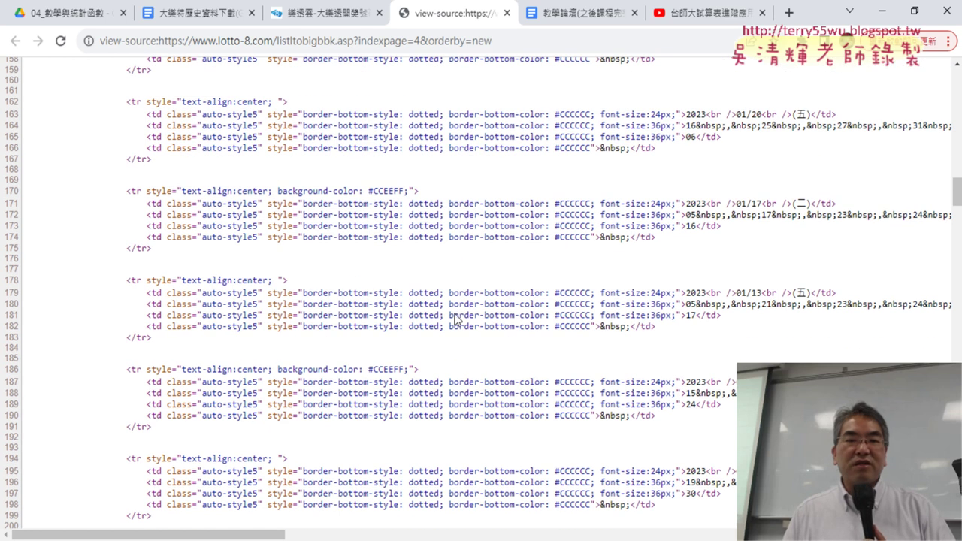
{"action": "scroll", "coordinate": [455, 314], "scroll_direction": "down", "scroll_amount": 6}
{"action": "scroll", "coordinate": [457, 317], "scroll_direction": "down", "scroll_amount": 2}
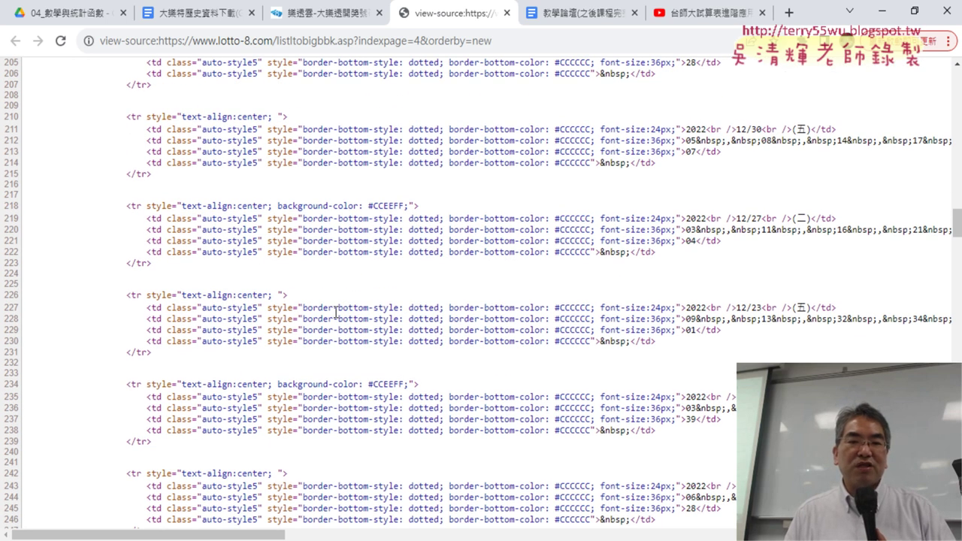
{"action": "scroll", "coordinate": [336, 311], "scroll_direction": "down", "scroll_amount": 6}
{"action": "scroll", "coordinate": [373, 318], "scroll_direction": "down", "scroll_amount": 6}
{"action": "scroll", "coordinate": [373, 318], "scroll_direction": "down", "scroll_amount": 5}
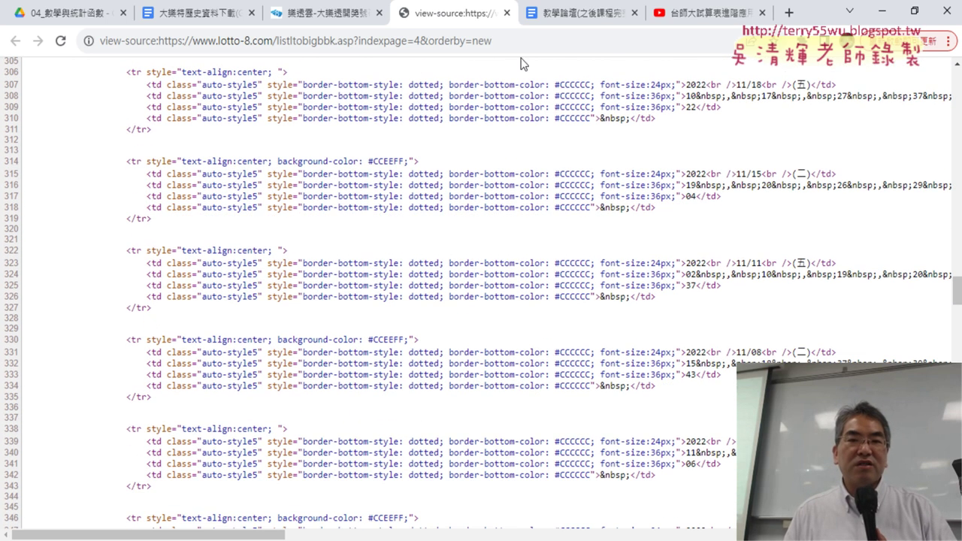
{"action": "left_click", "coordinate": [507, 13]}
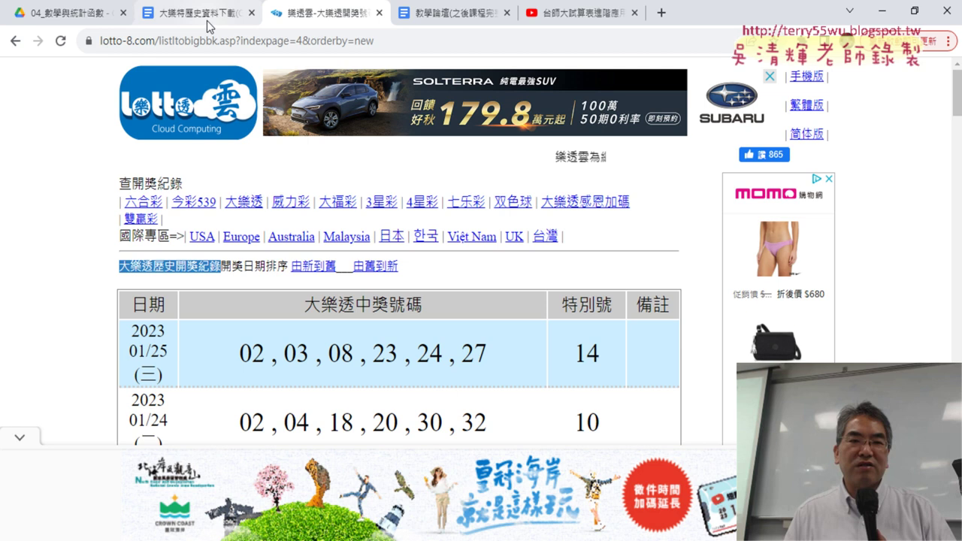
Scroll the notes to 範例程式碼 and select the macro from Sub 大樂透下載() to End Sub
{"action": "left_click", "coordinate": [206, 20]}
{"action": "scroll", "coordinate": [646, 305], "scroll_direction": "down", "scroll_amount": 10}
{"action": "scroll", "coordinate": [646, 304], "scroll_direction": "down", "scroll_amount": 5}
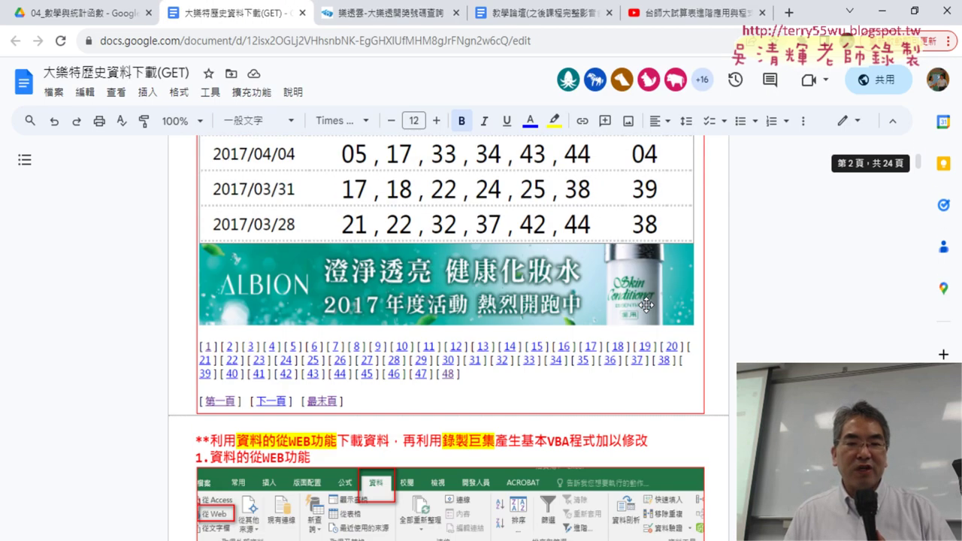
{"action": "scroll", "coordinate": [646, 304], "scroll_direction": "down", "scroll_amount": 5}
{"action": "scroll", "coordinate": [646, 304], "scroll_direction": "up", "scroll_amount": 1}
{"action": "scroll", "coordinate": [646, 304], "scroll_direction": "down", "scroll_amount": 2}
{"action": "scroll", "coordinate": [646, 304], "scroll_direction": "down", "scroll_amount": 3}
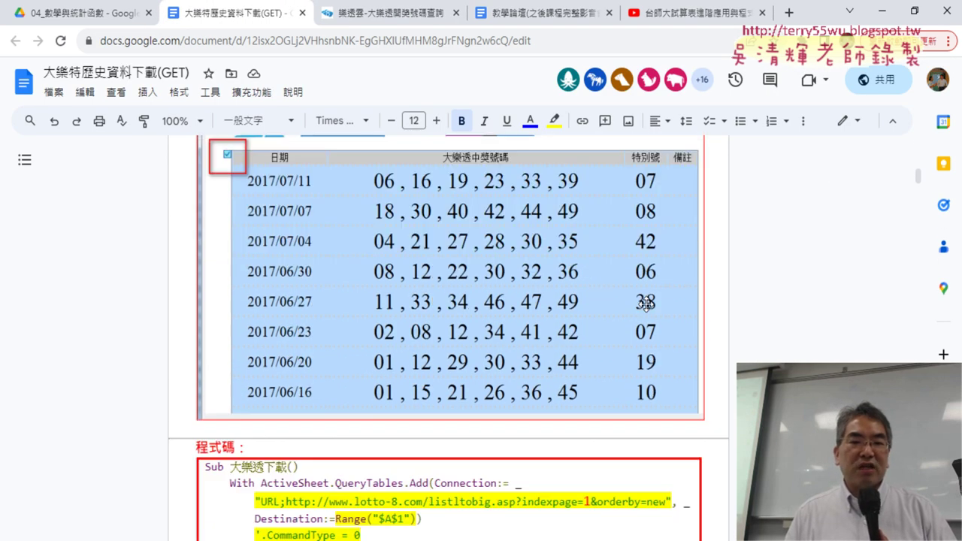
{"action": "scroll", "coordinate": [646, 304], "scroll_direction": "down", "scroll_amount": 2}
{"action": "scroll", "coordinate": [644, 303], "scroll_direction": "down", "scroll_amount": 2}
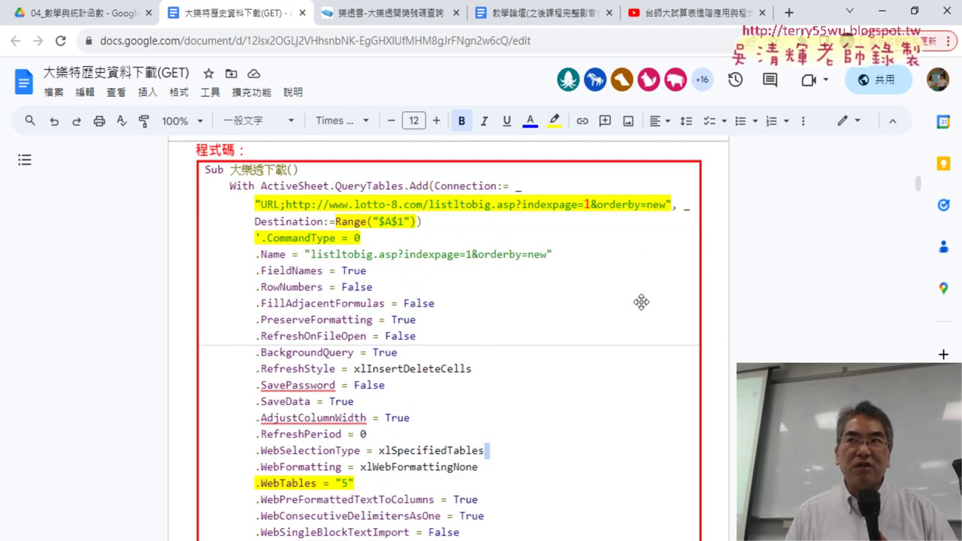
{"action": "scroll", "coordinate": [641, 302], "scroll_direction": "down", "scroll_amount": 4}
{"action": "scroll", "coordinate": [642, 304], "scroll_direction": "down", "scroll_amount": 2}
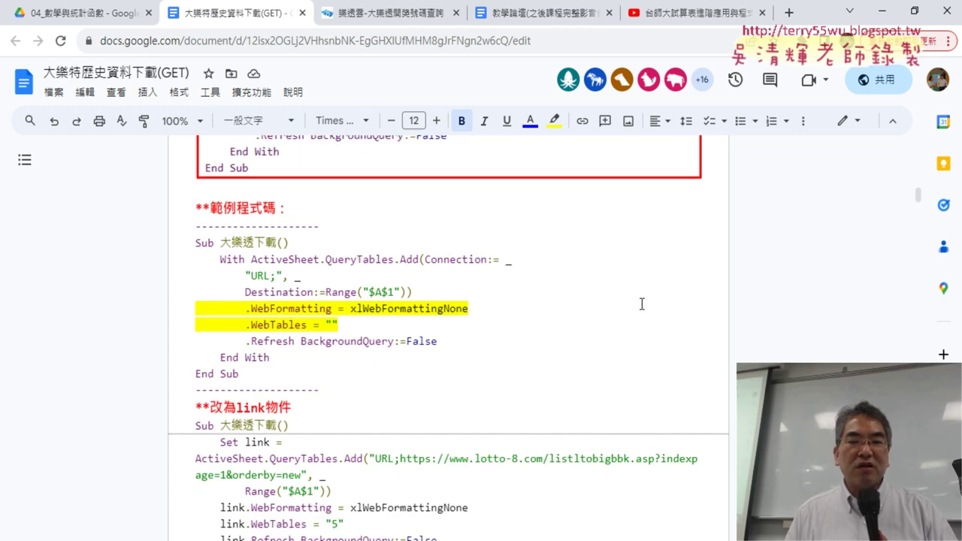
{"action": "scroll", "coordinate": [642, 304], "scroll_direction": "up", "scroll_amount": 3}
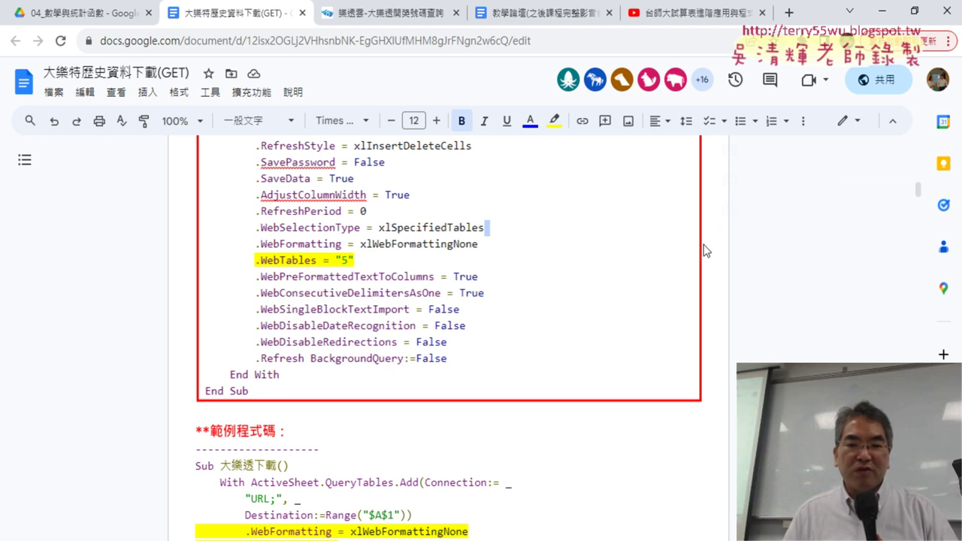
{"action": "scroll", "coordinate": [545, 322], "scroll_direction": "down", "scroll_amount": 3}
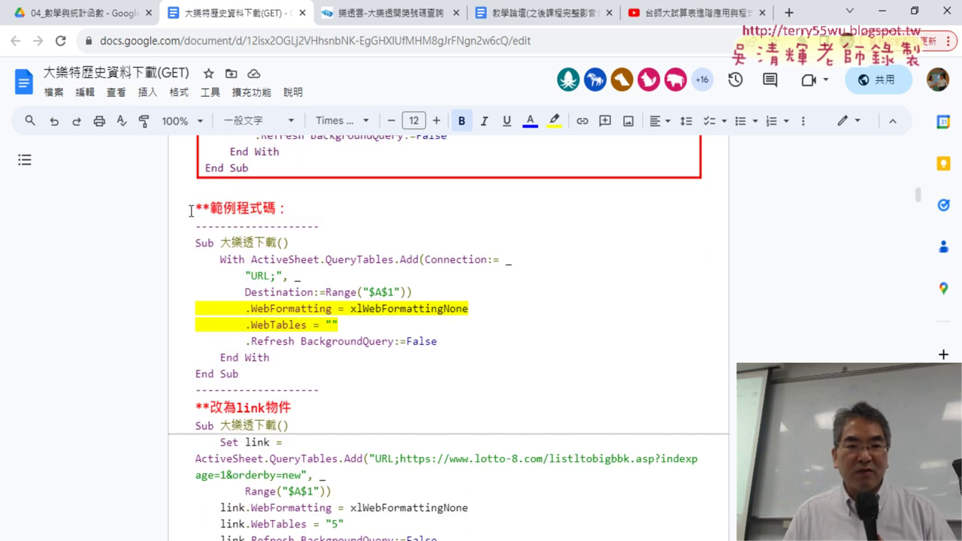
{"action": "left_click_drag", "start_coordinate": [191, 211], "coordinate": [375, 215]}
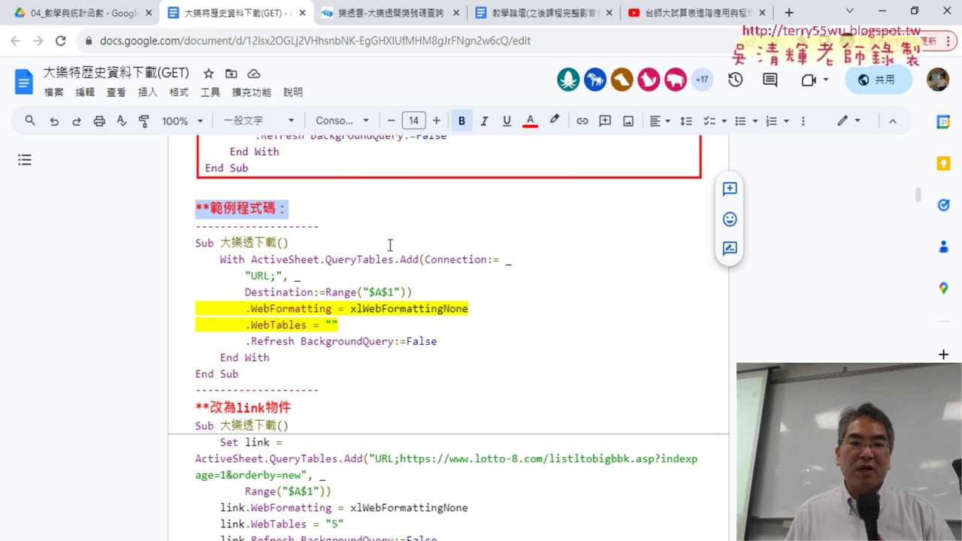
{"action": "left_click_drag", "start_coordinate": [253, 378], "coordinate": [195, 243]}
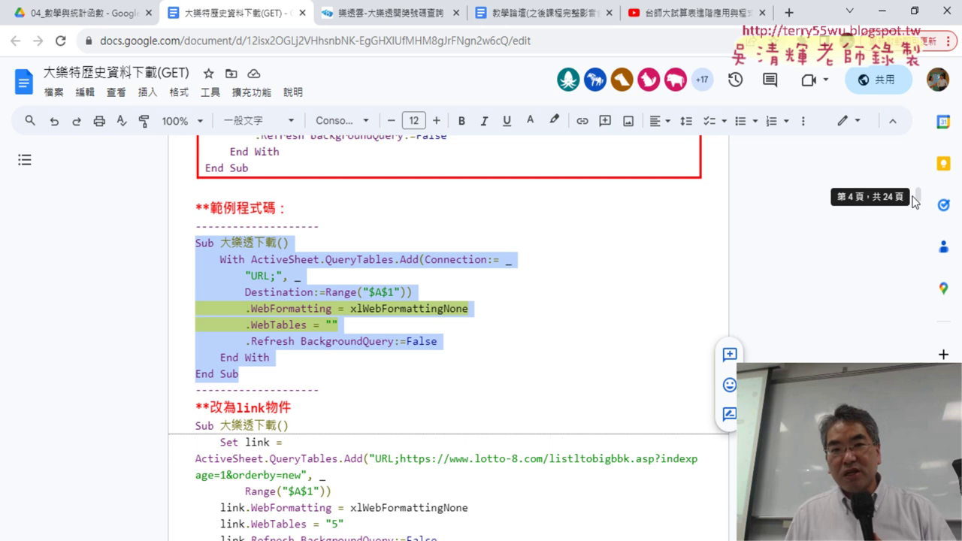
Reselect the whole sample macro block in the download notes
{"action": "left_click", "coordinate": [82, 21]}
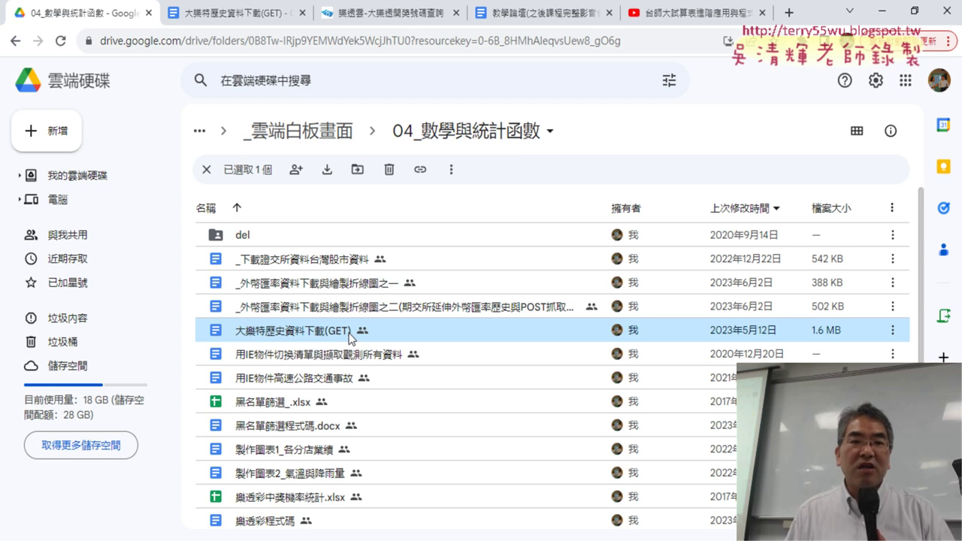
{"action": "left_click", "coordinate": [214, 15]}
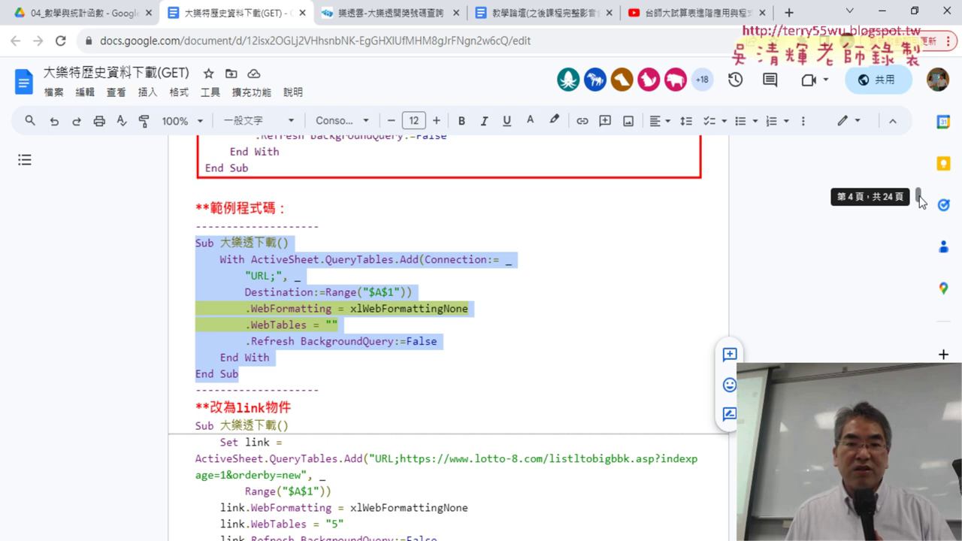
{"action": "left_click", "coordinate": [199, 240]}
{"action": "left_click_drag", "start_coordinate": [194, 240], "coordinate": [275, 370]}
{"action": "key", "text": "ctrl+c"}
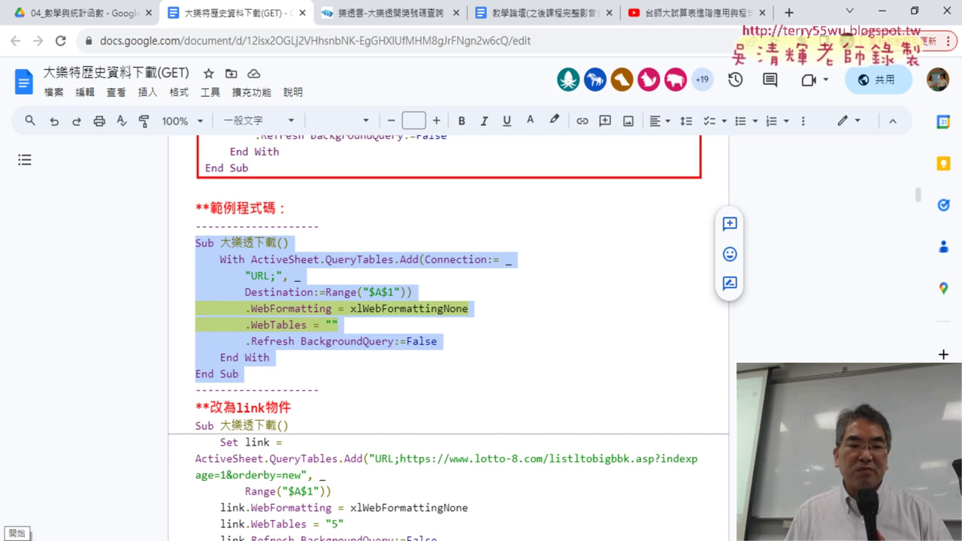
Launch Excel from the Start menu with a new blank workbook, 活頁簿1
{"action": "left_click", "coordinate": [15, 535]}
{"action": "scroll", "coordinate": [133, 380], "scroll_direction": "down", "scroll_amount": 3}
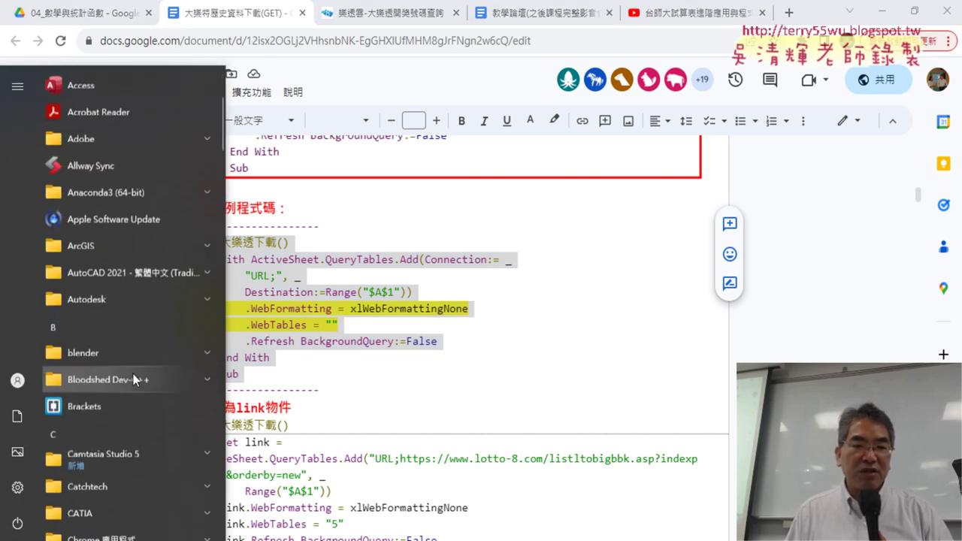
{"action": "scroll", "coordinate": [132, 368], "scroll_direction": "down", "scroll_amount": 5}
{"action": "scroll", "coordinate": [142, 364], "scroll_direction": "down", "scroll_amount": 2}
{"action": "left_click", "coordinate": [130, 452]}
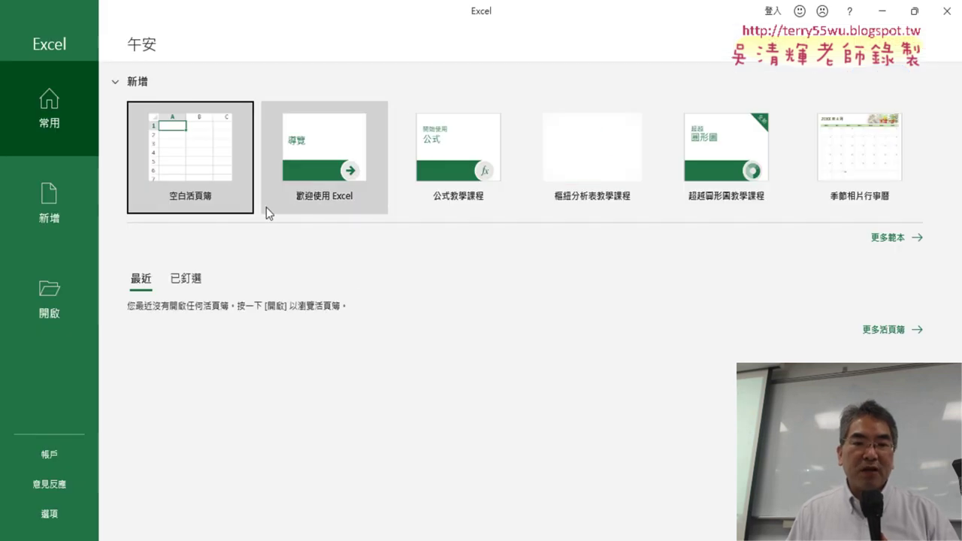
{"action": "left_click", "coordinate": [233, 171]}
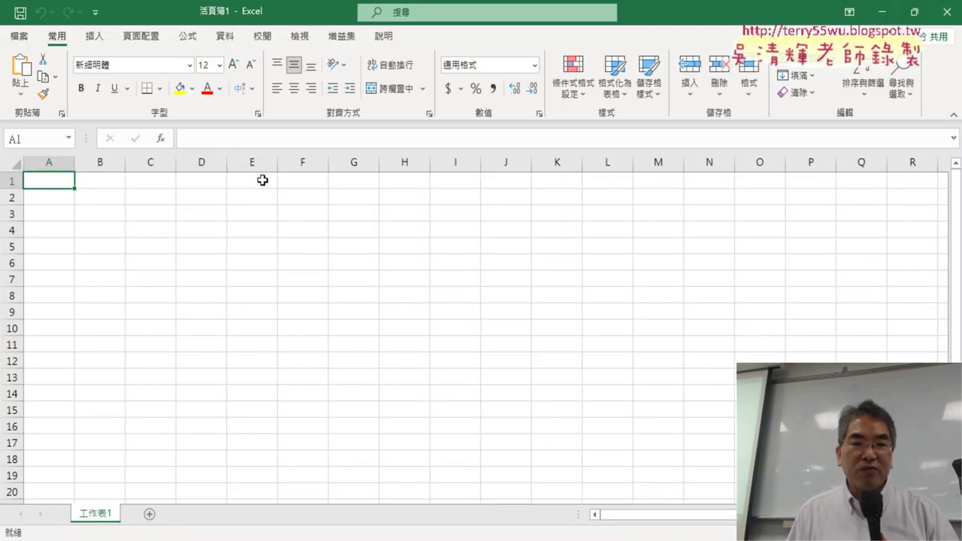
Enable the 開發人員 (Developer) tab through Customize Ribbon in Excel Options
{"action": "left_click", "coordinate": [95, 12]}
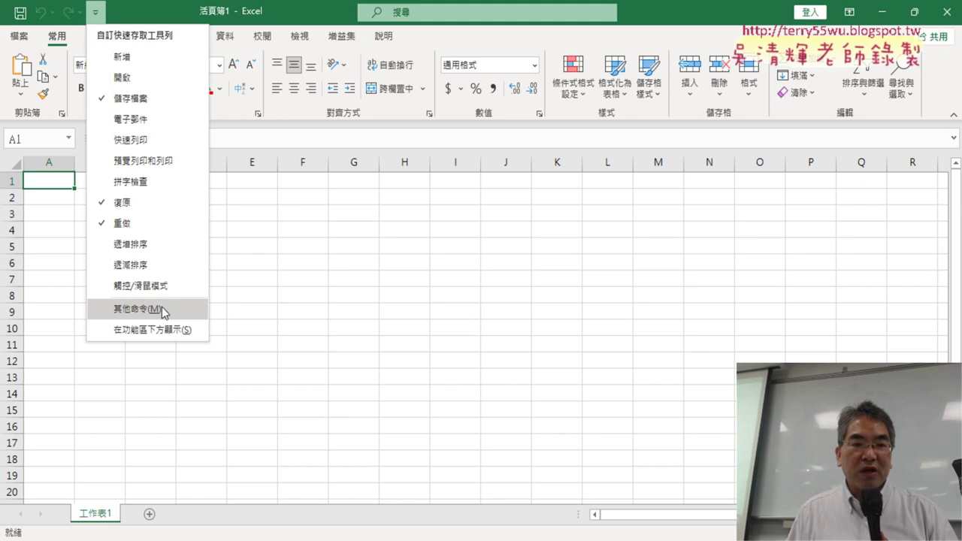
{"action": "left_click", "coordinate": [161, 312]}
{"action": "left_click", "coordinate": [230, 217]}
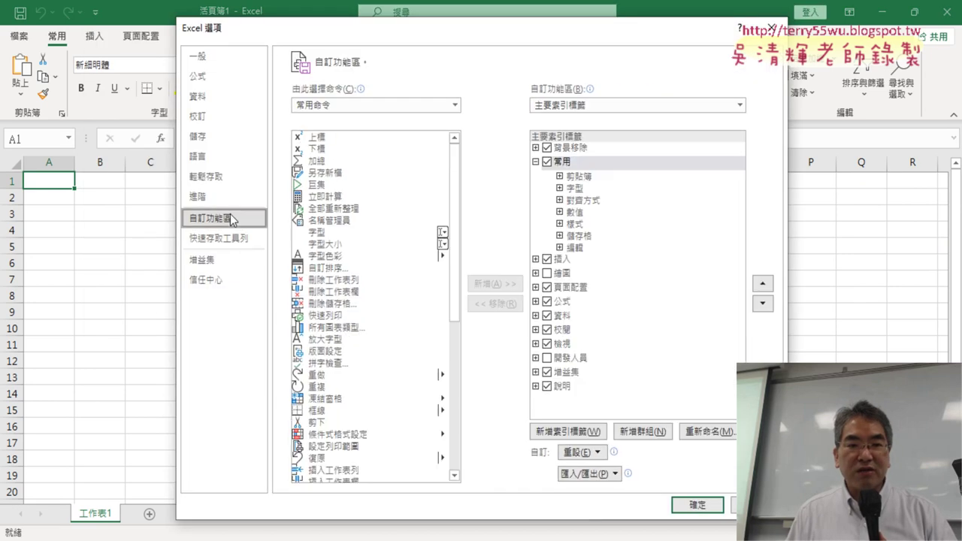
{"action": "left_click", "coordinate": [549, 358]}
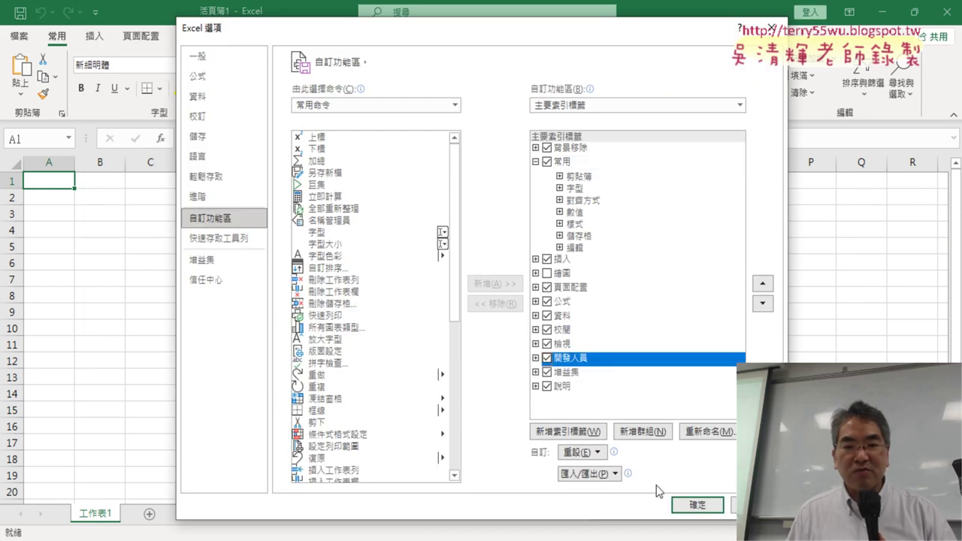
{"action": "left_click", "coordinate": [682, 501]}
Open the Visual Basic editor and position its window beside the 活頁簿1 sheet
{"action": "left_click", "coordinate": [353, 36]}
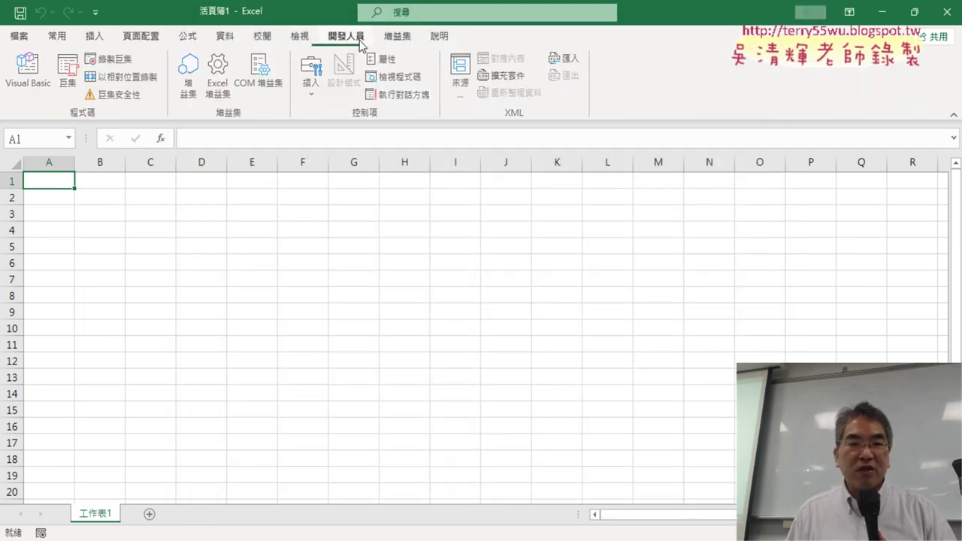
{"action": "left_click", "coordinate": [34, 88]}
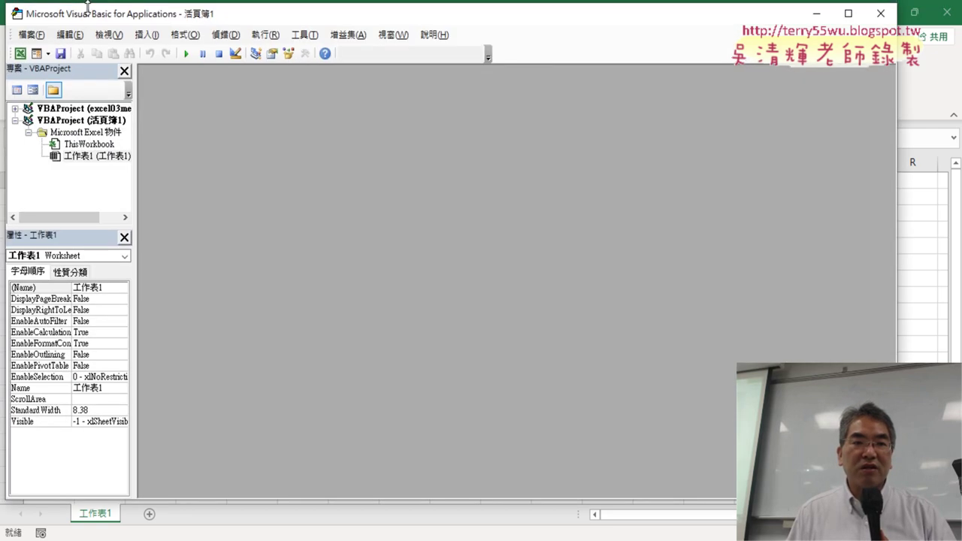
{"action": "left_click_drag", "start_coordinate": [87, 1], "coordinate": [125, 70]}
{"action": "left_click_drag", "start_coordinate": [66, 82], "coordinate": [342, 78]}
{"action": "left_click_drag", "start_coordinate": [462, 86], "coordinate": [232, 58]}
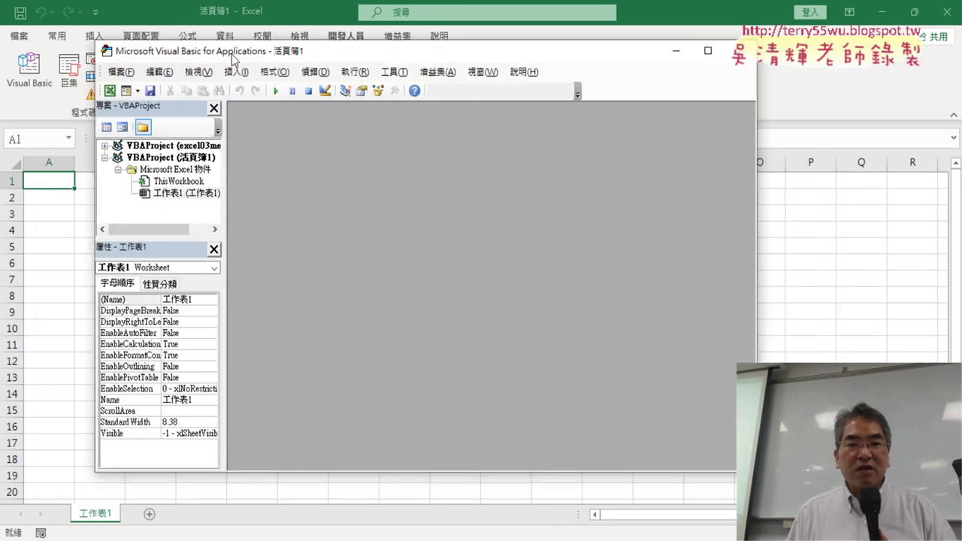
{"action": "left_click_drag", "start_coordinate": [211, 230], "coordinate": [206, 288]}
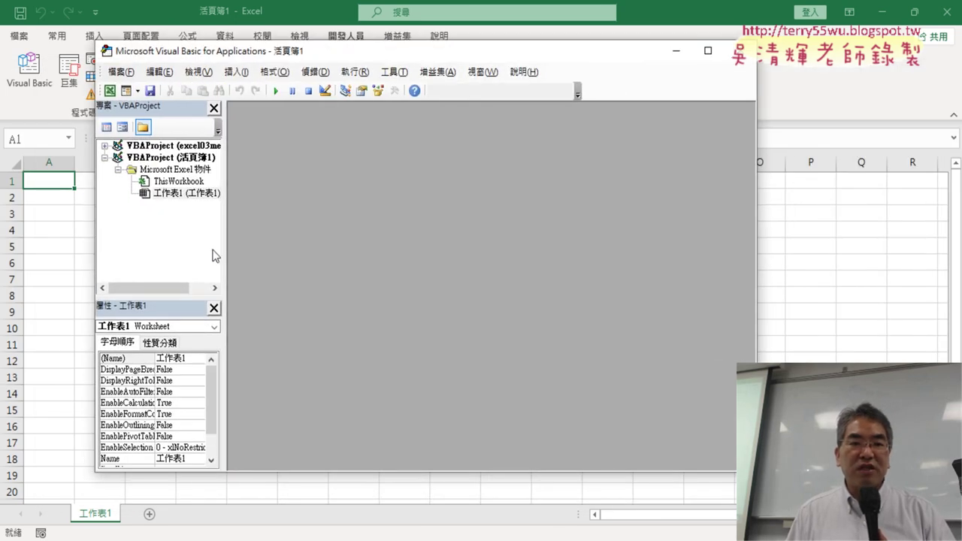
Insert a new Module1 into 活頁簿1's VBAProject and maximize its code window
{"action": "right_click", "coordinate": [165, 181]}
{"action": "mouse_move", "coordinate": [224, 259]}
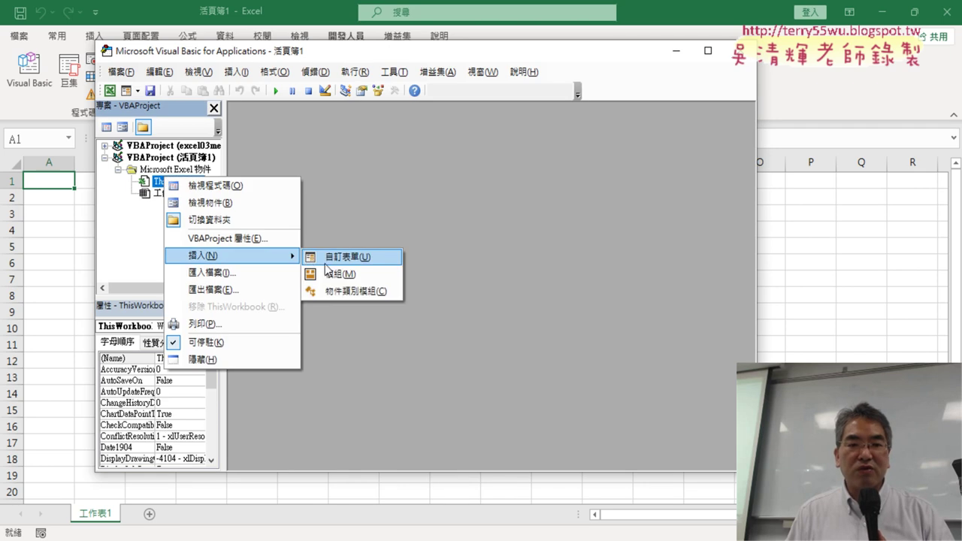
{"action": "left_click", "coordinate": [336, 273]}
{"action": "double_click", "coordinate": [380, 155]}
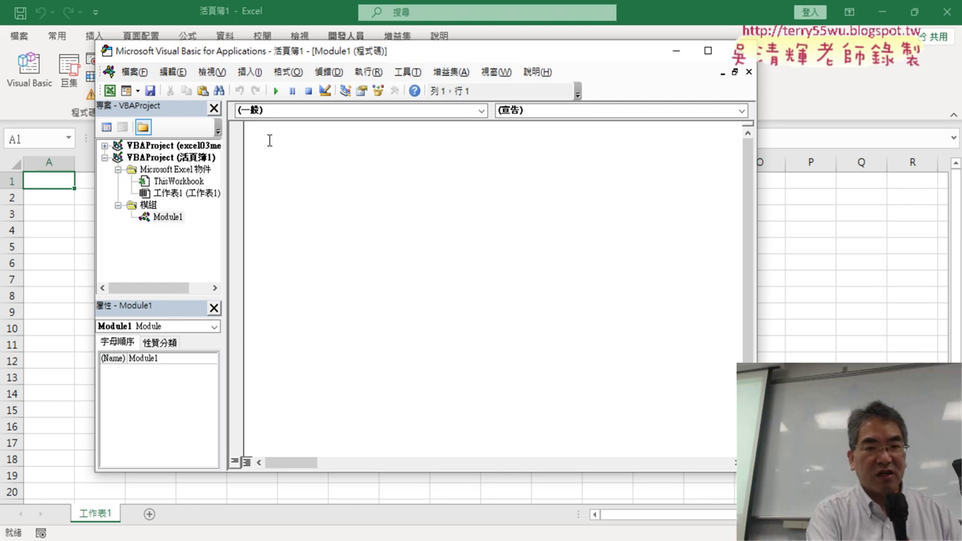
{"action": "type", "text": "台師大試算表進階應用與程式設計2023A班第8次上課"}
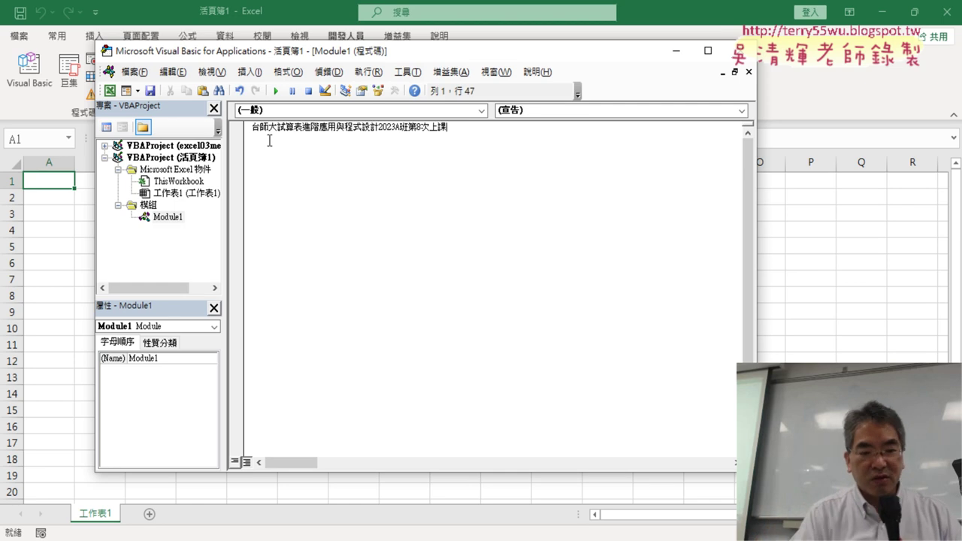
{"action": "key", "text": "ctrl+z"}
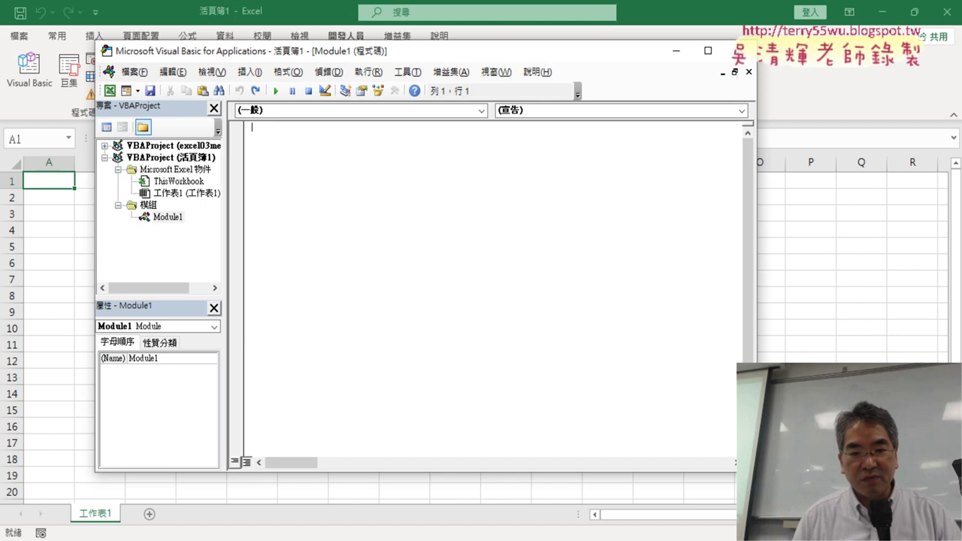
Paste the sample 大樂透下載 QueryTables macro from the Google Doc into Module1
{"action": "key", "text": "alt+Tab"}
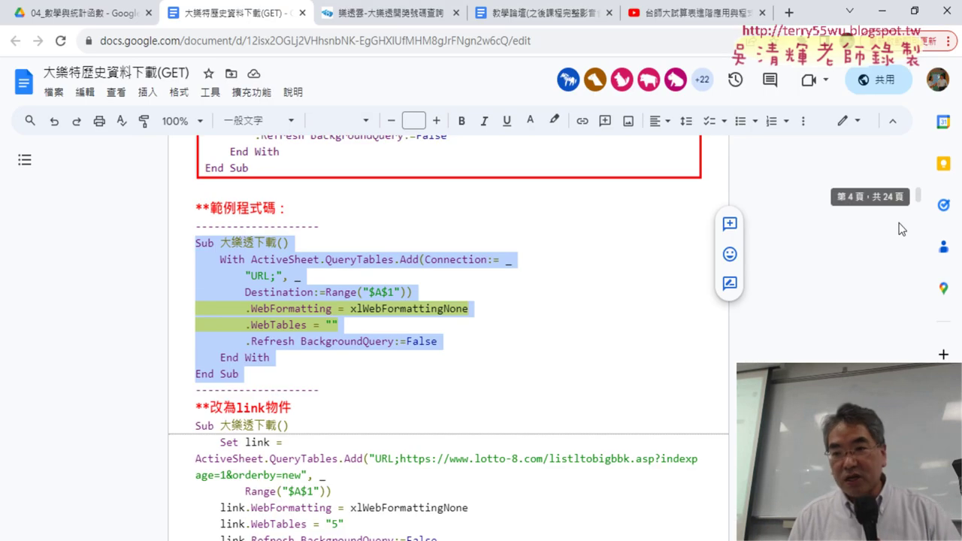
{"action": "key", "text": "alt+Tab"}
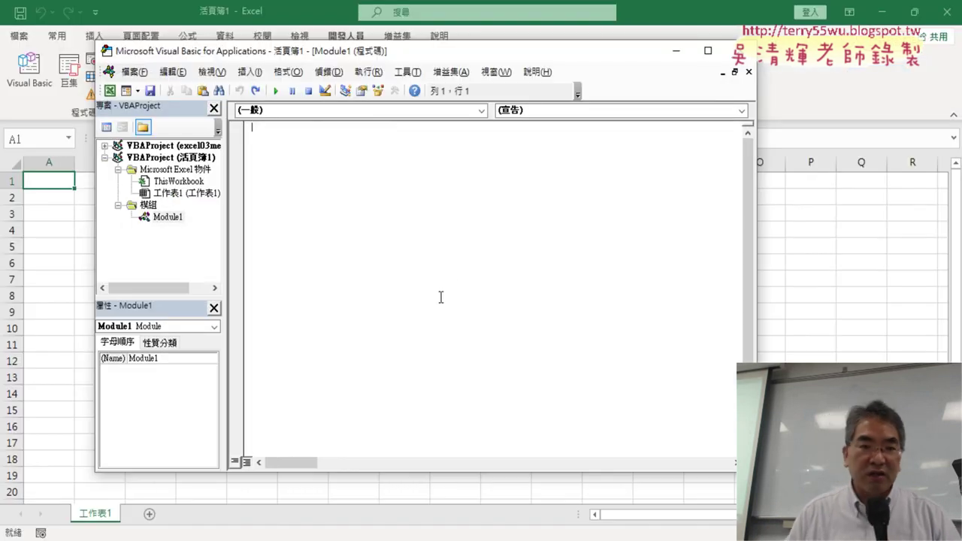
{"action": "key", "text": "ctrl+v"}
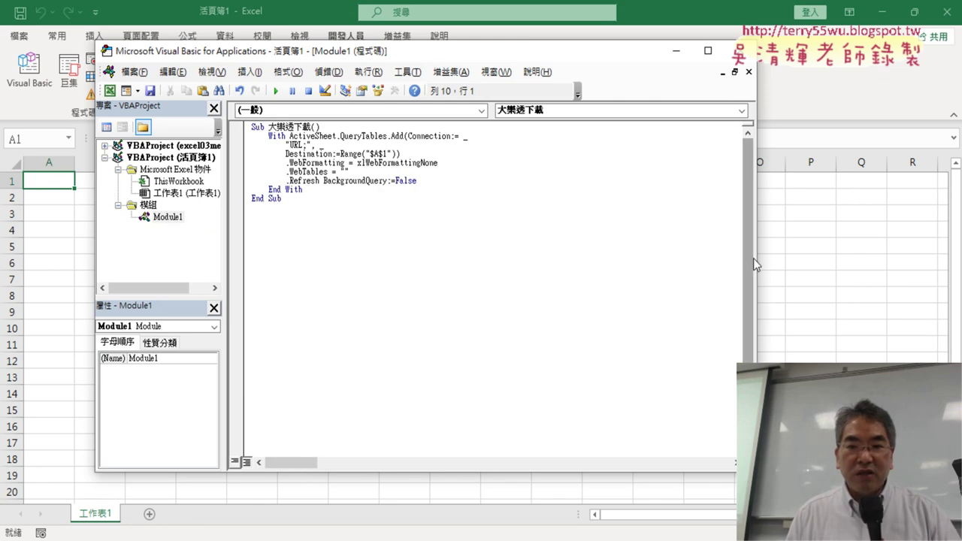
{"action": "left_click_drag", "start_coordinate": [756, 259], "coordinate": [861, 261]}
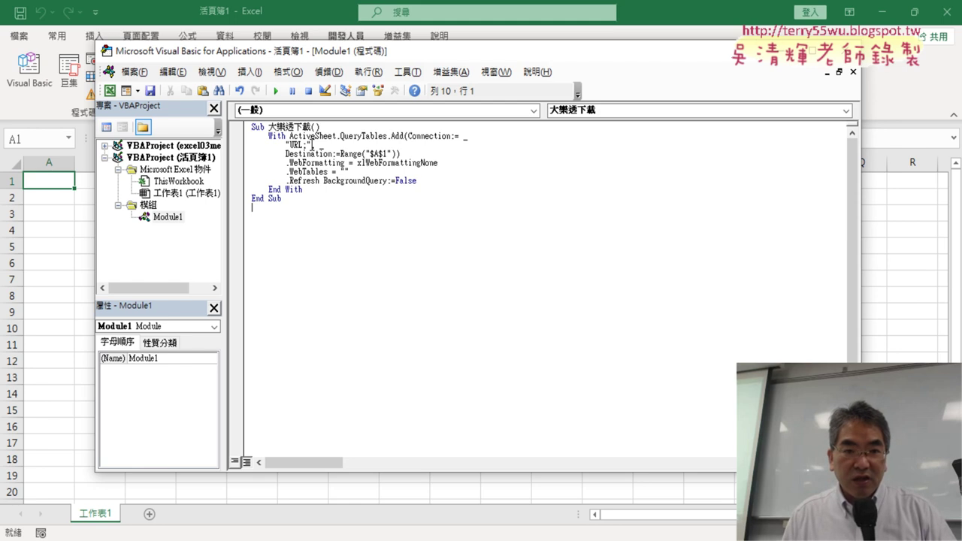
Set the code font size to 14 in Editor Format, then mark the URL placeholder
{"action": "left_click", "coordinate": [410, 73]}
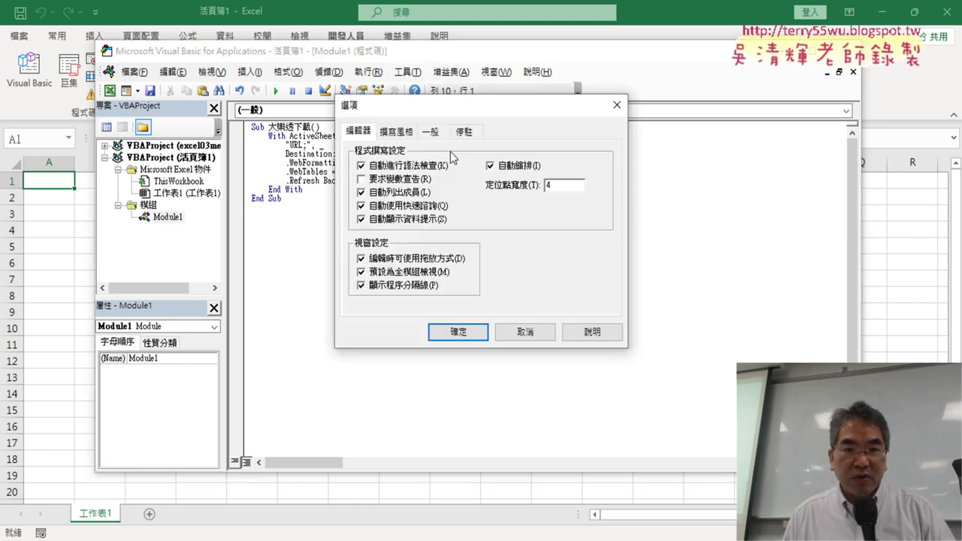
{"action": "left_click", "coordinate": [396, 131]}
{"action": "left_click", "coordinate": [548, 199]}
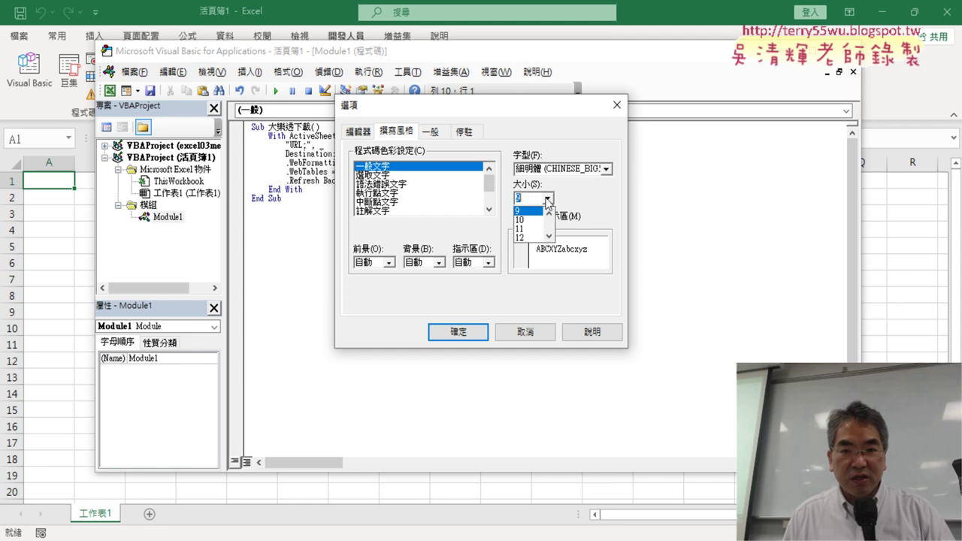
{"action": "left_click", "coordinate": [549, 236]}
{"action": "left_click", "coordinate": [530, 237]}
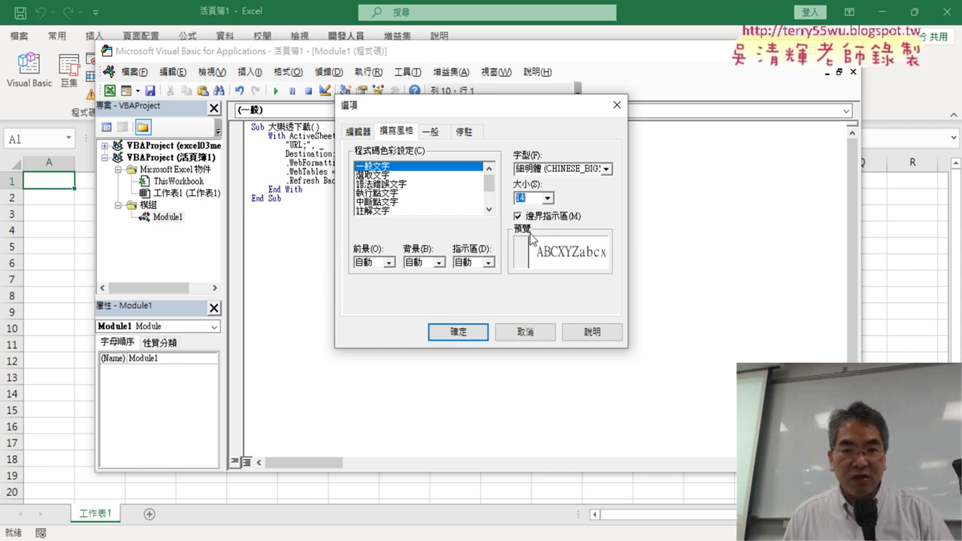
{"action": "left_click", "coordinate": [485, 328]}
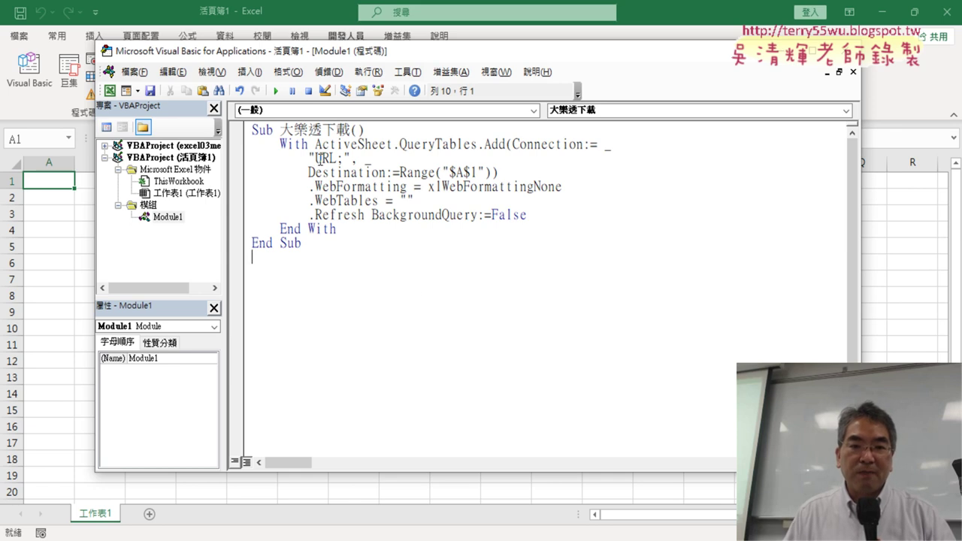
{"action": "left_click_drag", "start_coordinate": [319, 159], "coordinate": [330, 159]}
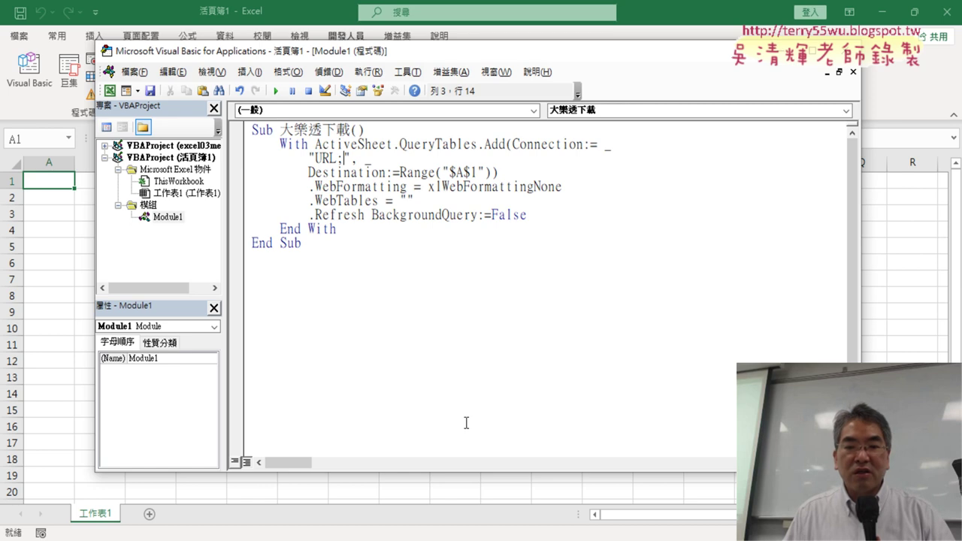
{"action": "key", "text": "alt+Tab"}
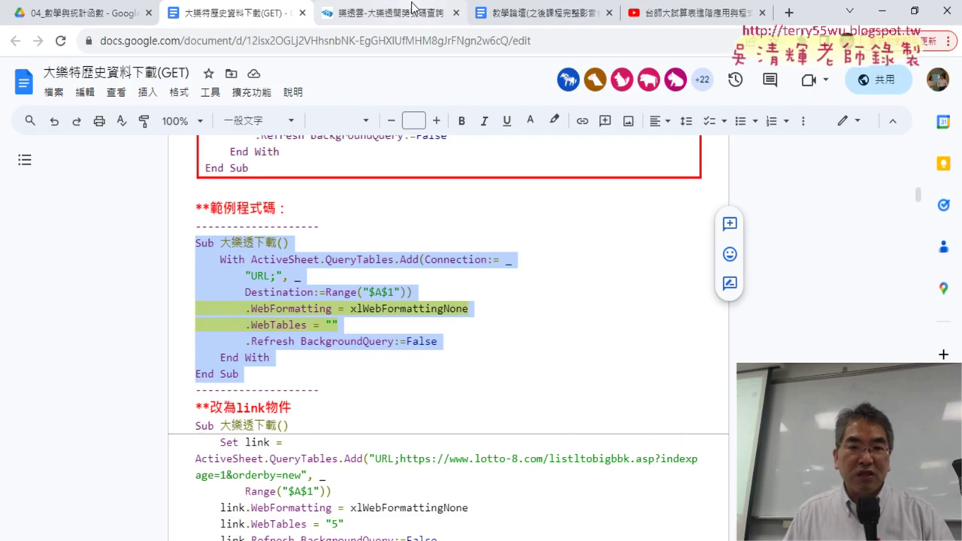
Load page 1 of the Big Lotto history by changing indexpage=4 to 1
{"action": "left_click", "coordinate": [402, 18]}
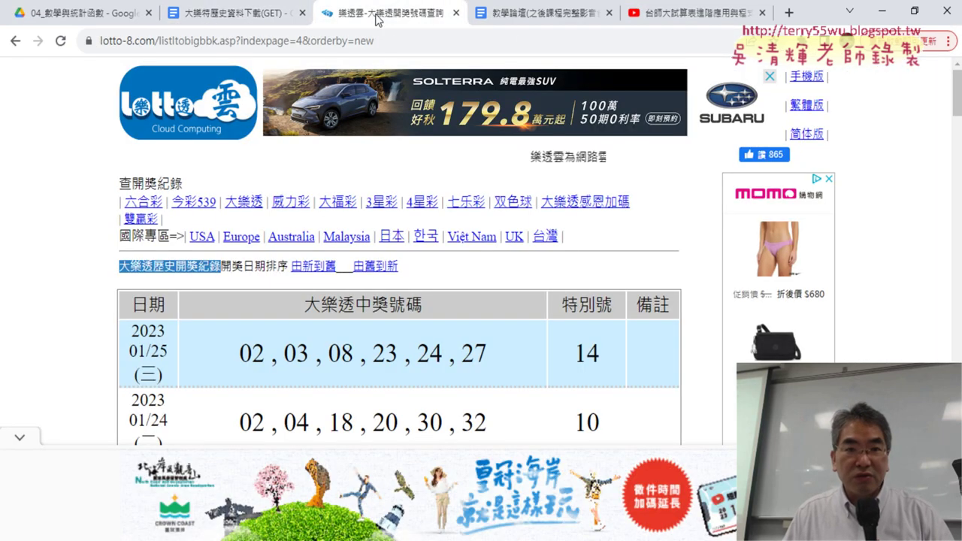
{"action": "left_click", "coordinate": [314, 48]}
{"action": "double_click", "coordinate": [315, 47]}
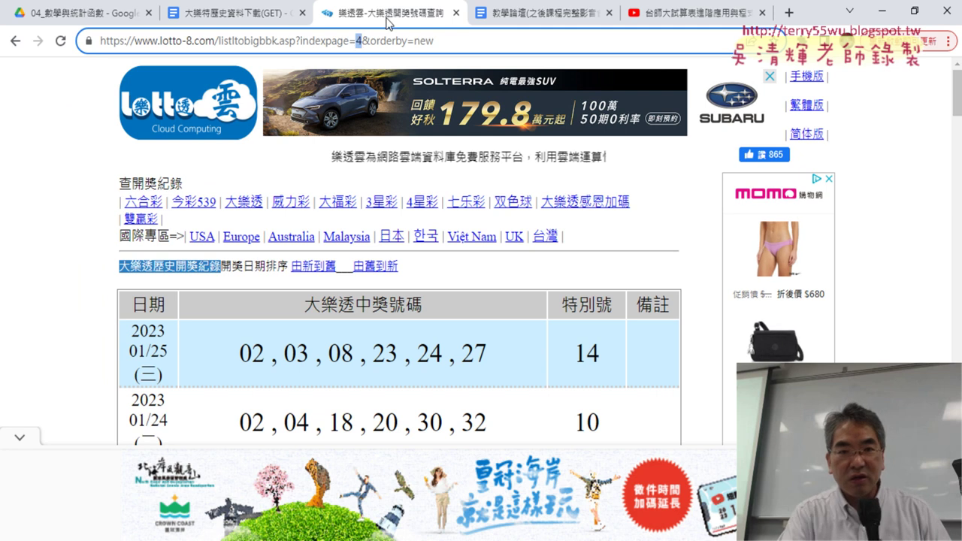
{"action": "type", "text": "1"}
{"action": "key", "text": "Return"}
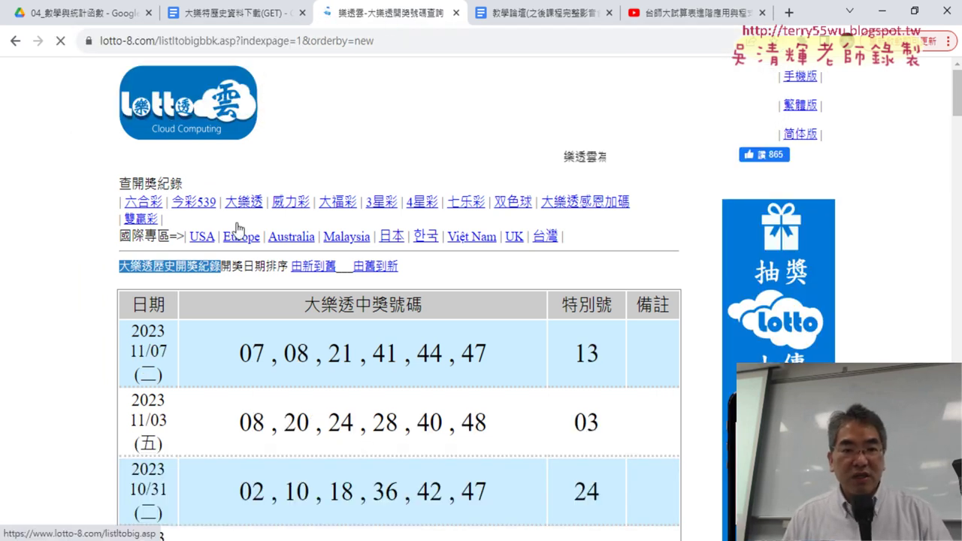
Copy the page 1 web address and minimize Chrome
{"action": "left_click", "coordinate": [389, 47]}
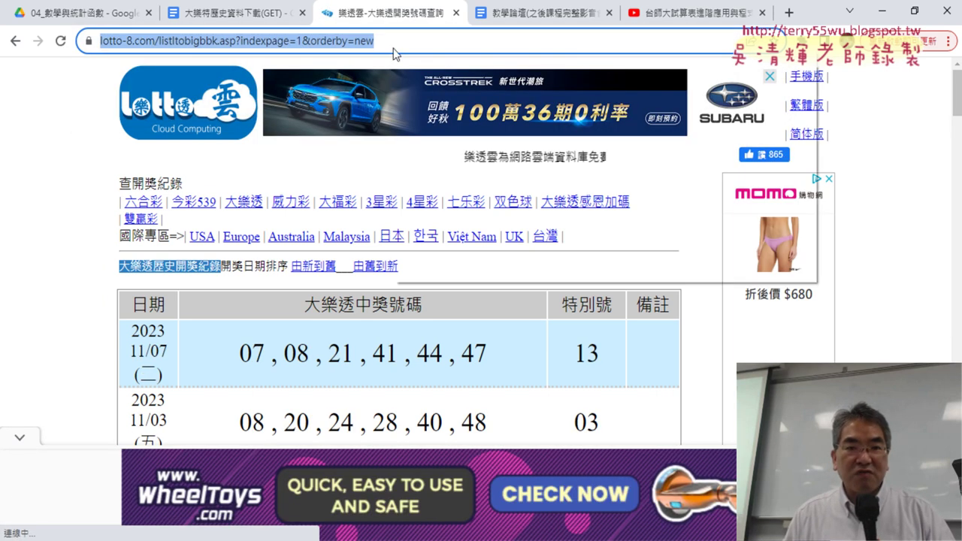
{"action": "right_click", "coordinate": [390, 47]}
{"action": "left_click", "coordinate": [447, 156]}
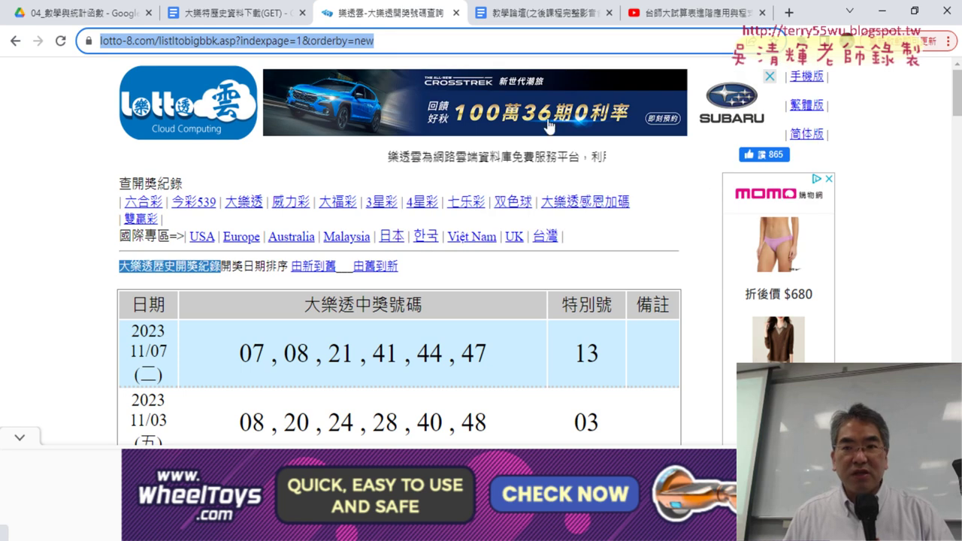
{"action": "left_click", "coordinate": [882, 12]}
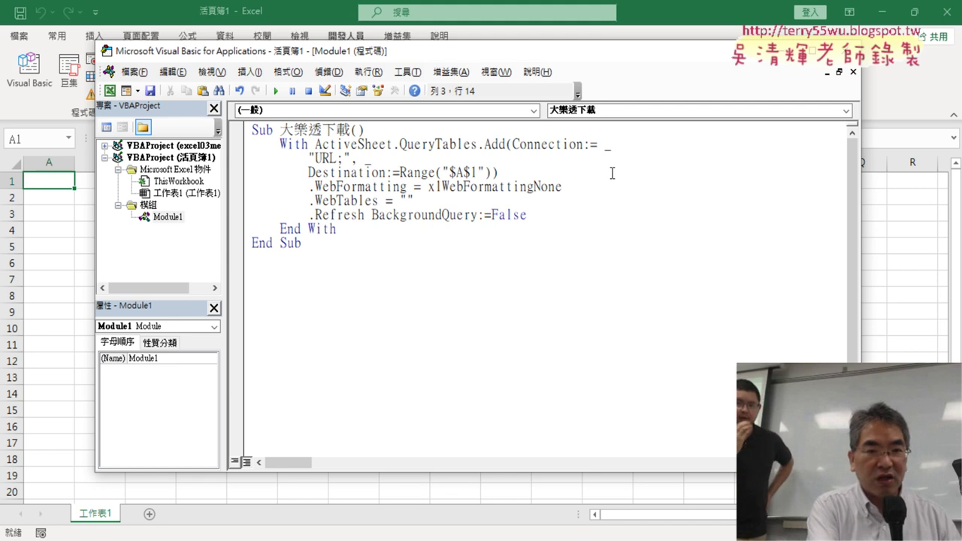
Paste the lotto-8.com page 1 address after URL; in Module1's Connection string
{"action": "type", "text": "https://www.lotto-8.com/listltobigbbk.asp?indexpage=1&orderby=new"}
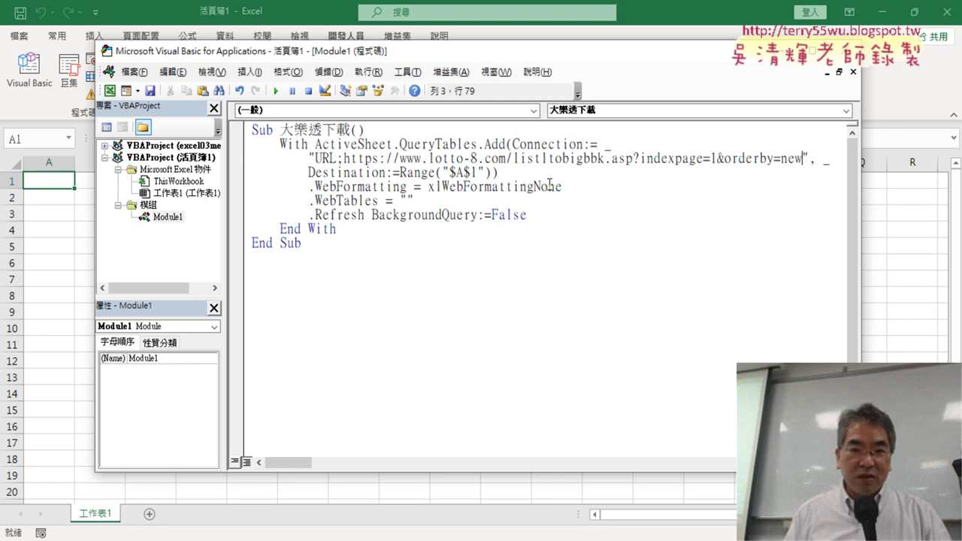
{"action": "left_click_drag", "start_coordinate": [356, 158], "coordinate": [803, 155]}
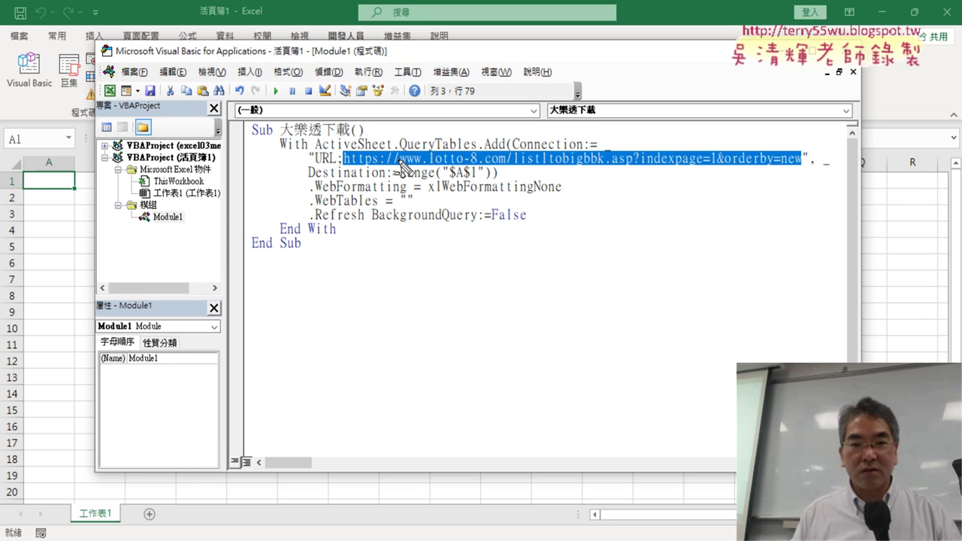
{"action": "left_click_drag", "start_coordinate": [353, 171], "coordinate": [746, 171]}
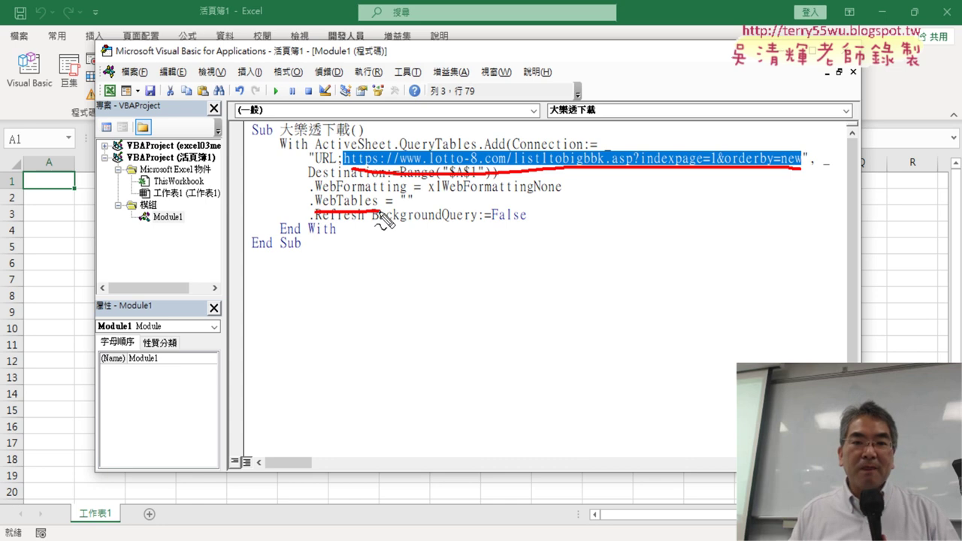
{"action": "mouse_move", "coordinate": [345, 159]}
{"action": "left_mouse_down"}
{"action": "mouse_move", "coordinate": [639, 139]}
{"action": "mouse_move", "coordinate": [767, 146]}
{"action": "left_mouse_up"}
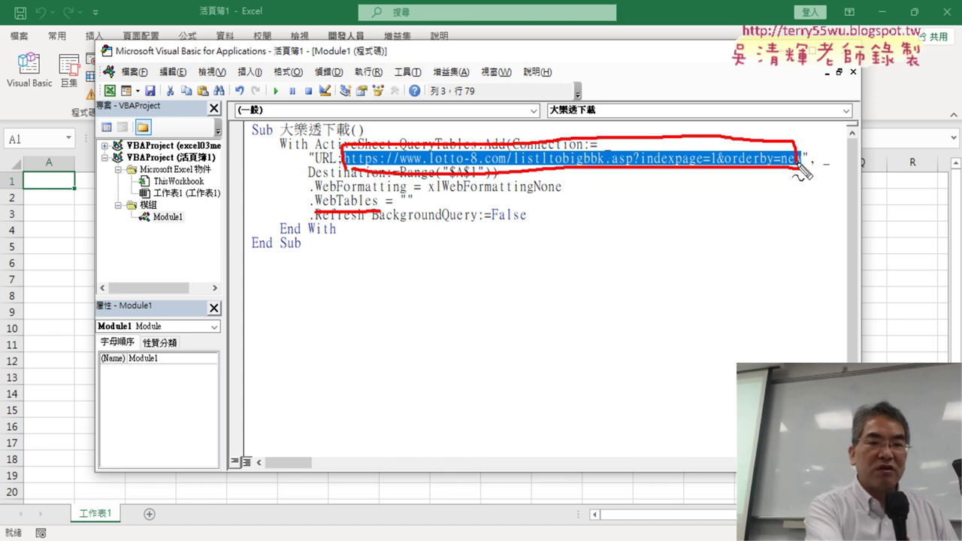
{"action": "key", "text": "Escape"}
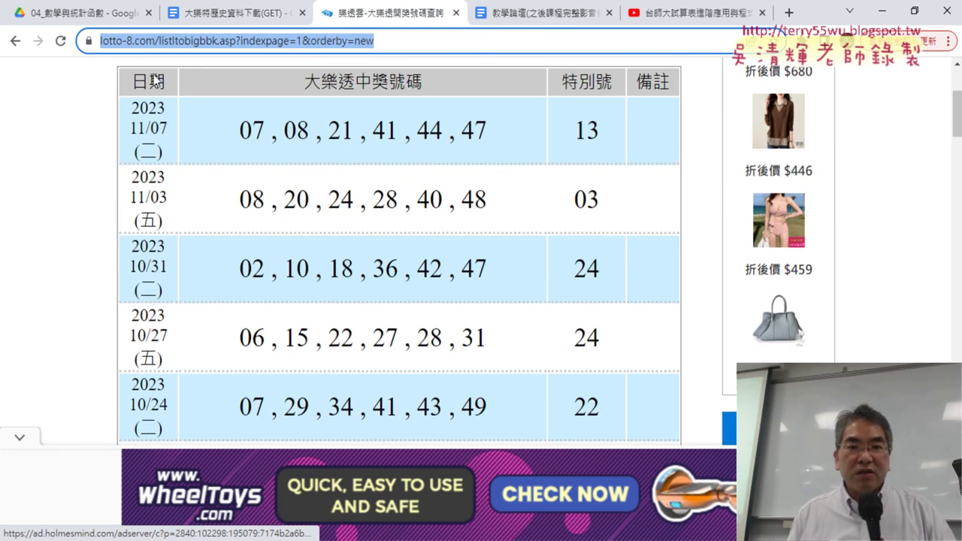
{"action": "scroll", "coordinate": [554, 193], "scroll_direction": "up", "scroll_amount": 3}
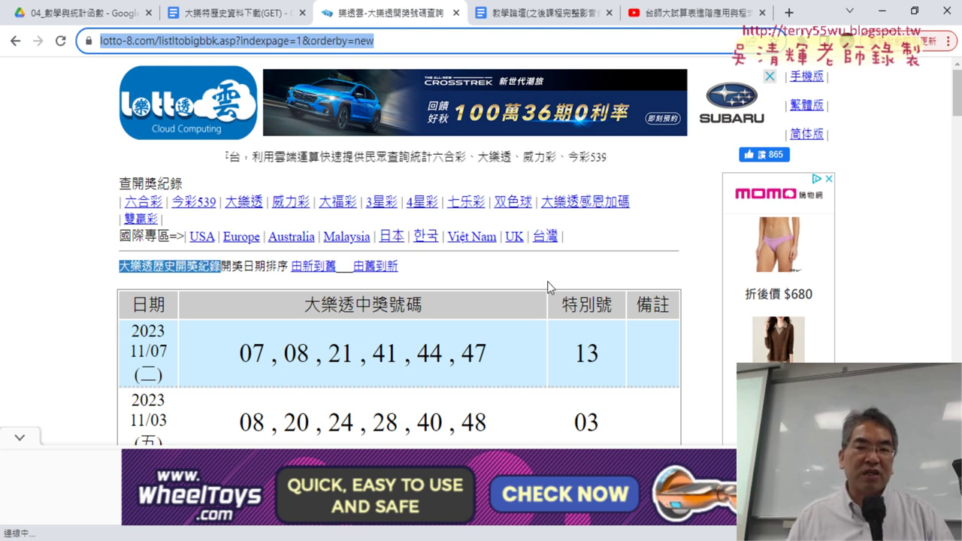
{"action": "left_click", "coordinate": [57, 172]}
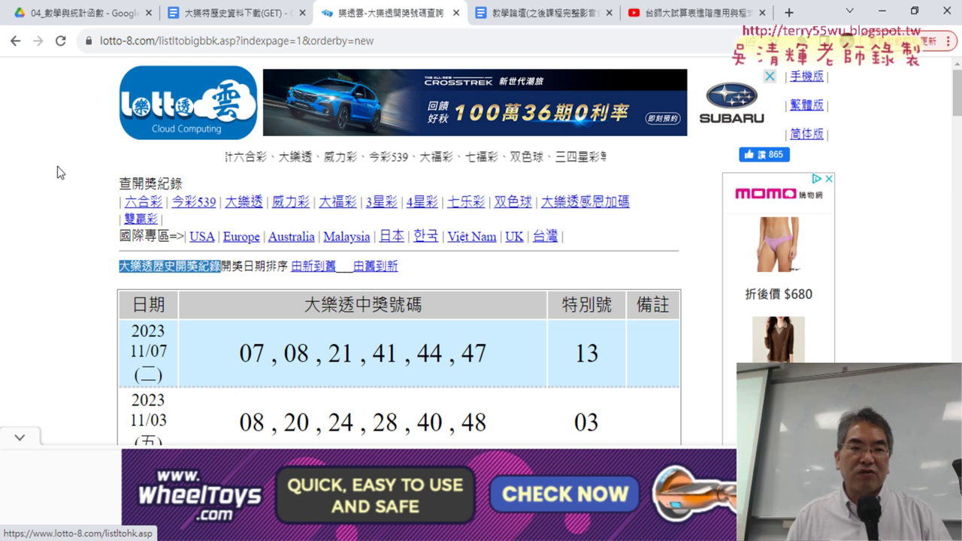
{"action": "right_click", "coordinate": [57, 166]}
{"action": "left_click", "coordinate": [134, 379]}
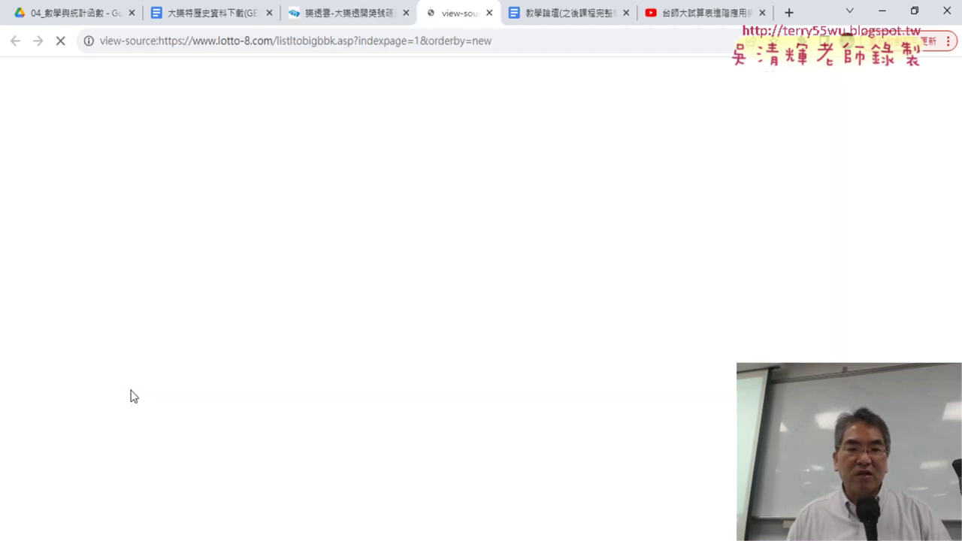
{"action": "left_click", "coordinate": [958, 109]}
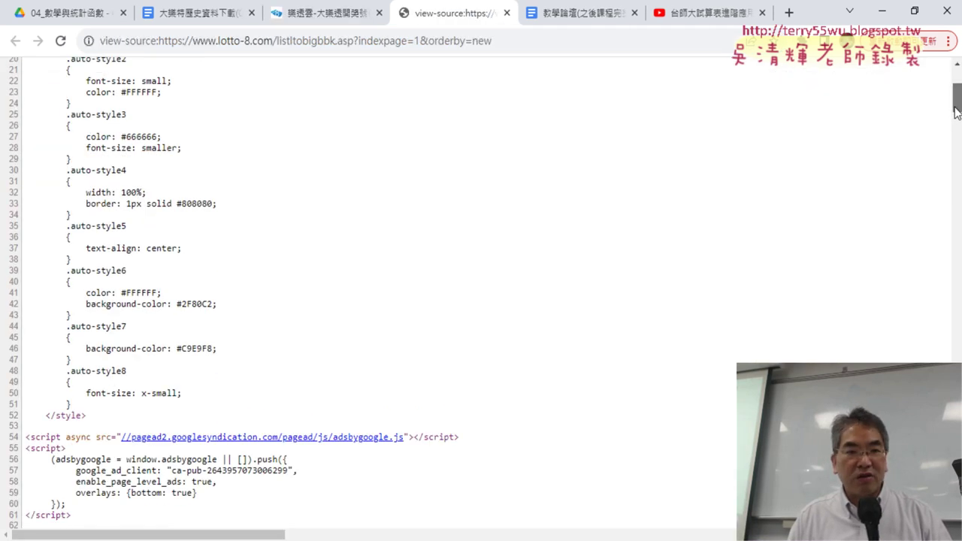
{"action": "left_click_drag", "start_coordinate": [956, 128], "coordinate": [959, 140]}
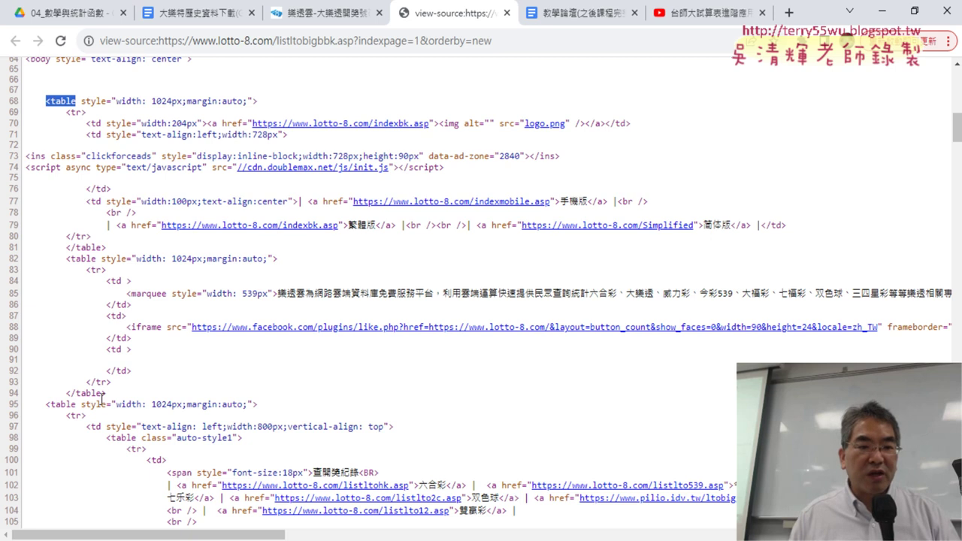
{"action": "scroll", "coordinate": [111, 402], "scroll_direction": "down", "scroll_amount": 1}
{"action": "scroll", "coordinate": [120, 391], "scroll_direction": "down", "scroll_amount": 2}
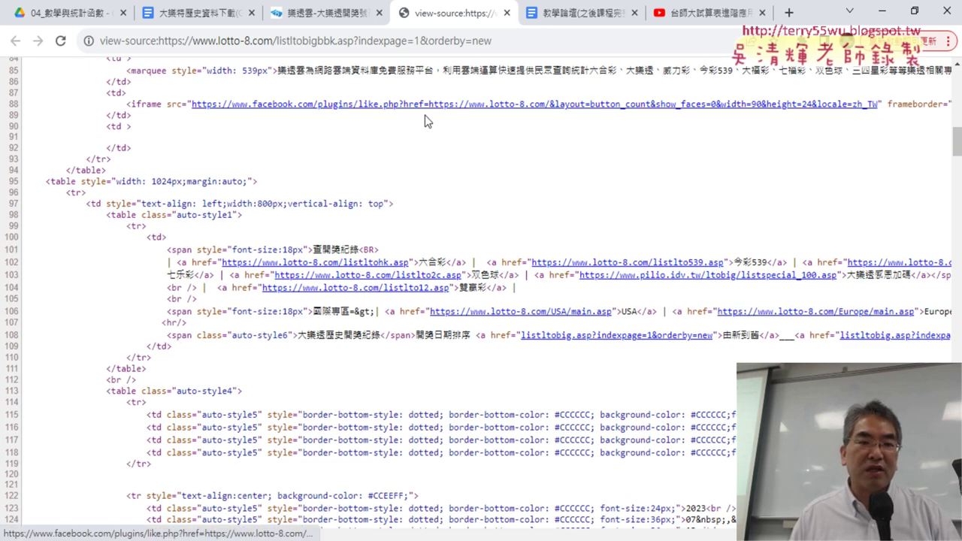
{"action": "left_click", "coordinate": [506, 13]}
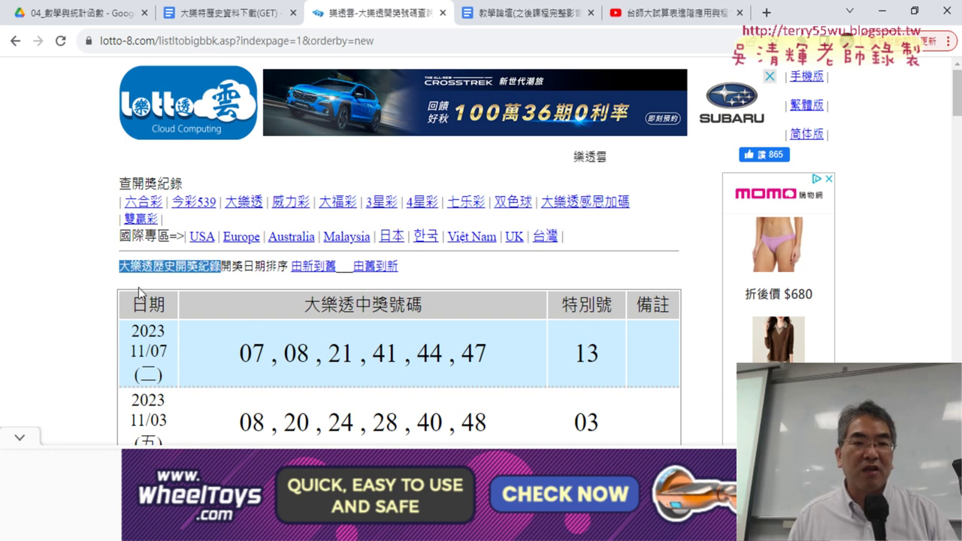
Inspect the 日期 header cell of the draw table with 檢查 in Chrome DevTools
{"action": "scroll", "coordinate": [113, 293], "scroll_direction": "up", "scroll_amount": 1}
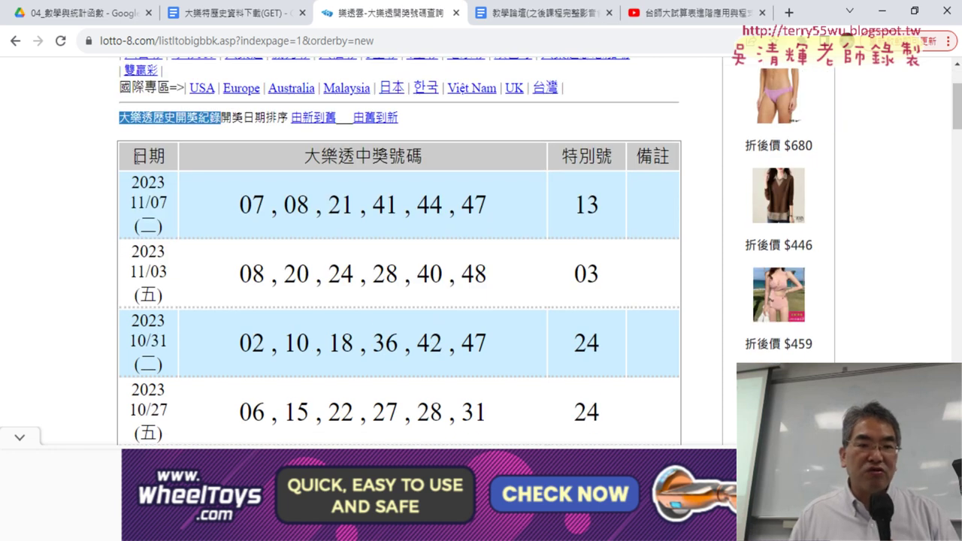
{"action": "double_click", "coordinate": [150, 156]}
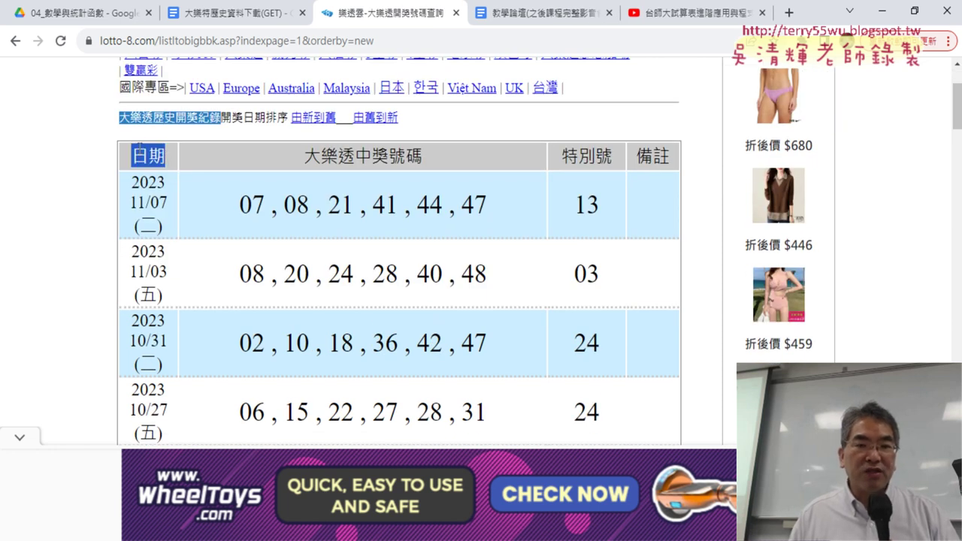
{"action": "right_click", "coordinate": [151, 159]}
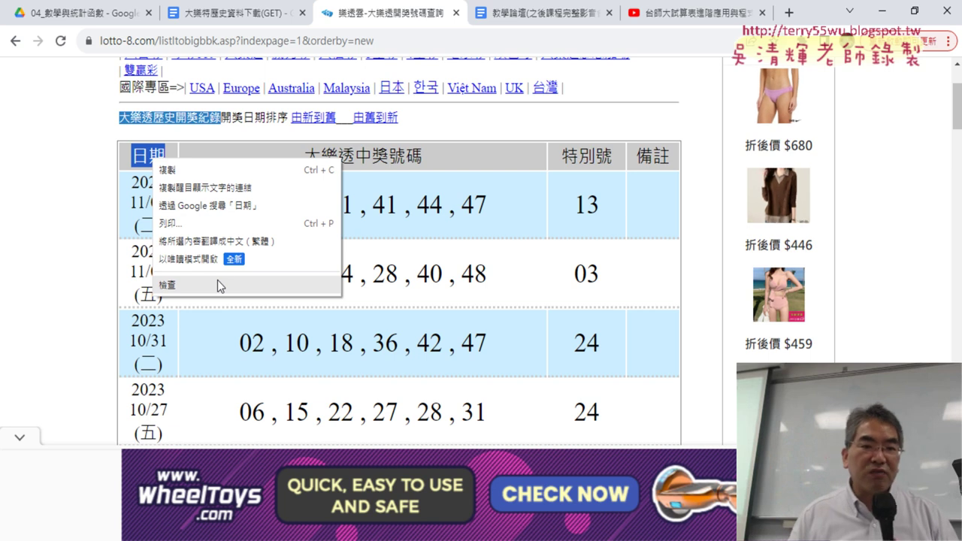
{"action": "left_click", "coordinate": [228, 287]}
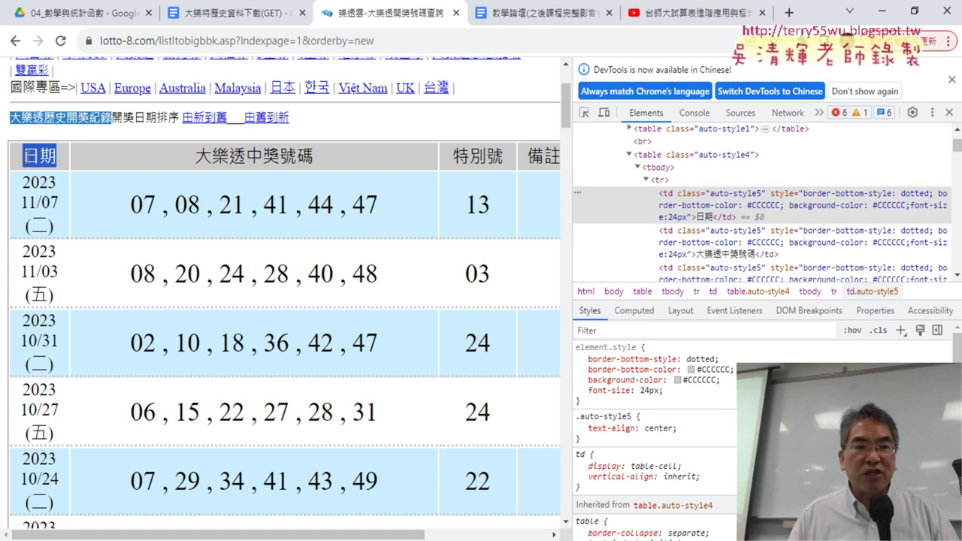
{"action": "left_click_drag", "start_coordinate": [34, 160], "coordinate": [23, 159]}
{"action": "right_click", "coordinate": [42, 157]}
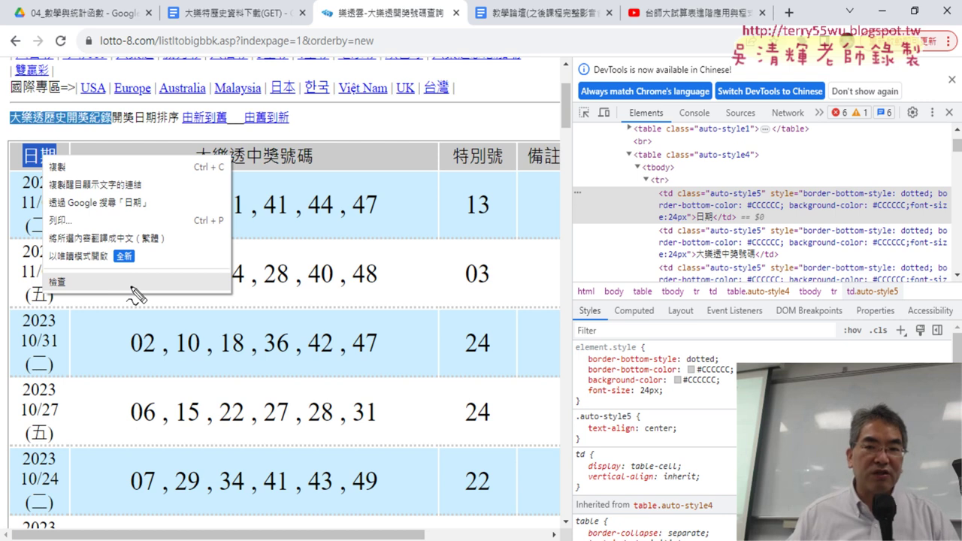
Circle the 日期 header and underline its td element in red, then re-inspect it
{"action": "left_click_drag", "start_coordinate": [75, 299], "coordinate": [101, 281]}
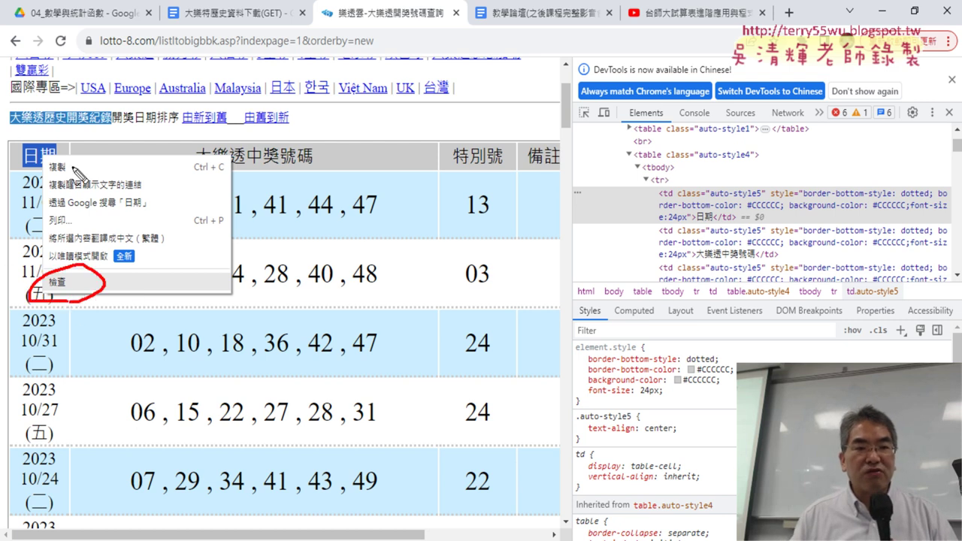
{"action": "left_click_drag", "start_coordinate": [75, 171], "coordinate": [78, 157]}
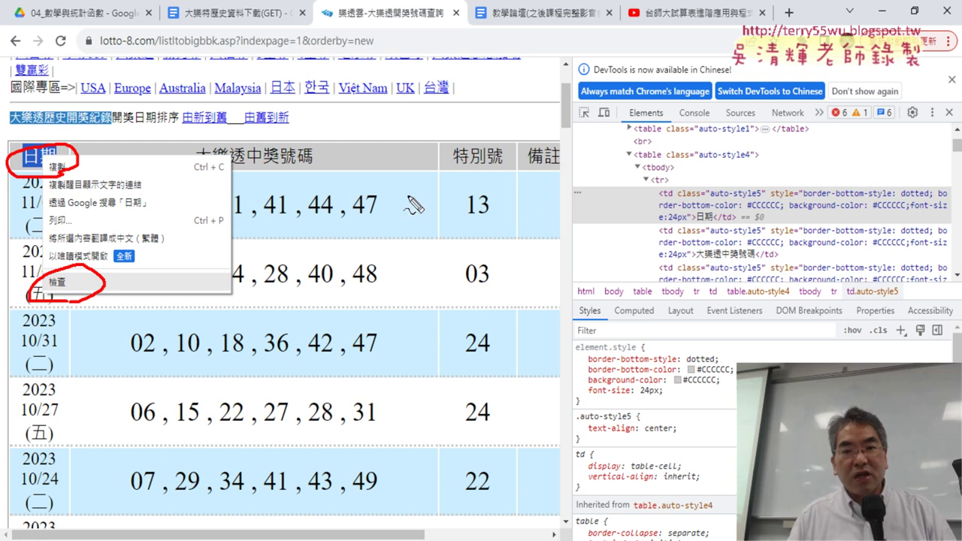
{"action": "mouse_move", "coordinate": [561, 179]}
{"action": "left_mouse_down"}
{"action": "mouse_move", "coordinate": [569, 229]}
{"action": "mouse_move", "coordinate": [922, 179]}
{"action": "left_mouse_up"}
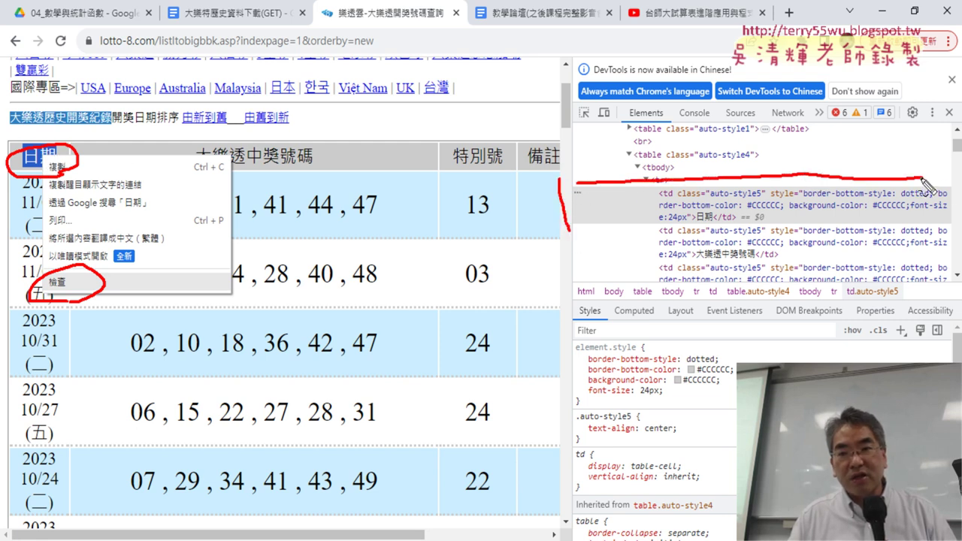
{"action": "left_click_drag", "start_coordinate": [582, 236], "coordinate": [918, 236]}
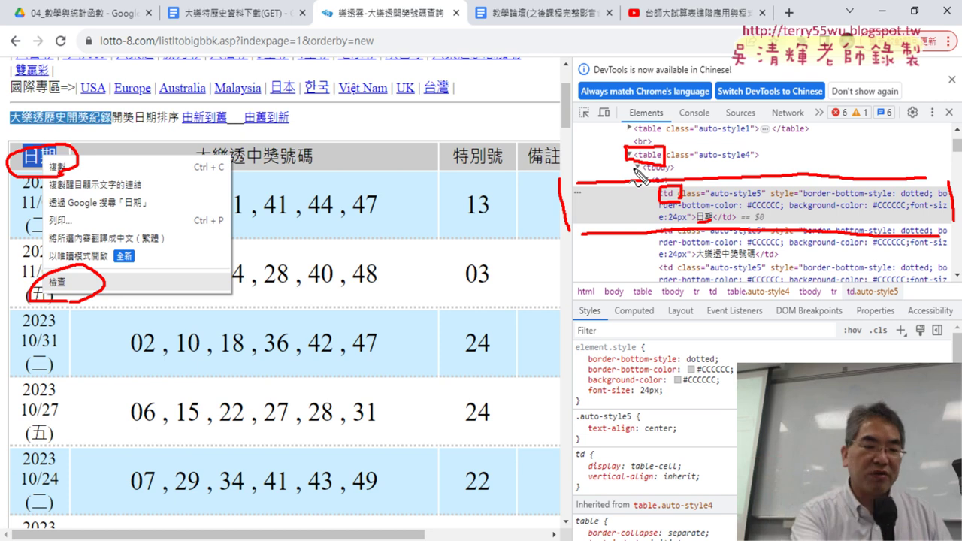
{"action": "key", "text": "Escape"}
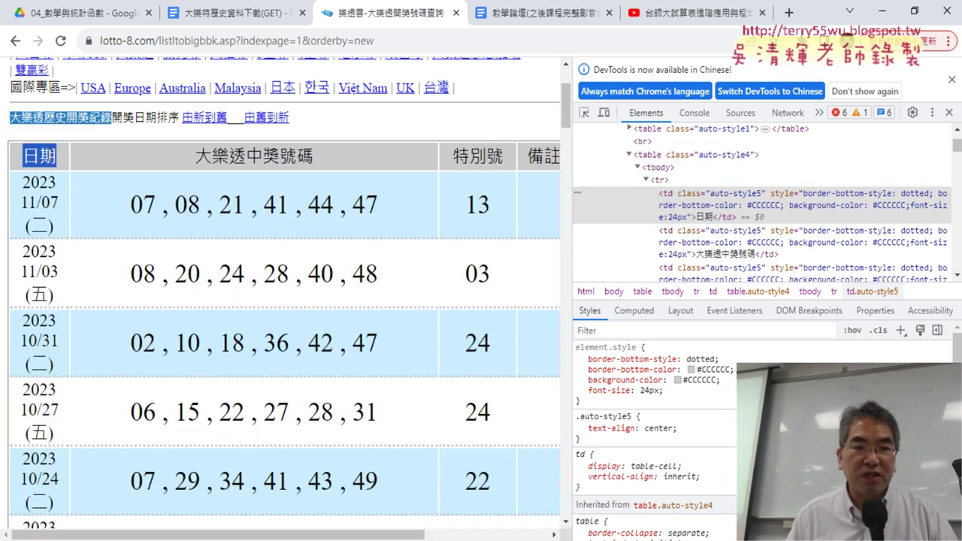
{"action": "right_click", "coordinate": [47, 154]}
{"action": "left_click", "coordinate": [102, 284]}
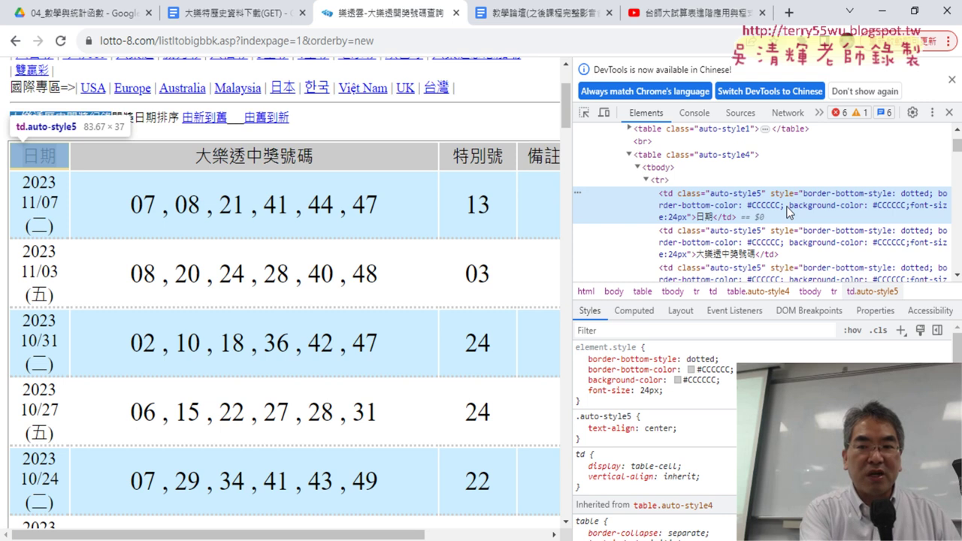
Find '<table' in the Elements tree and highlight the 1 of 7 match count in red
{"action": "key", "text": "ctrl+f"}
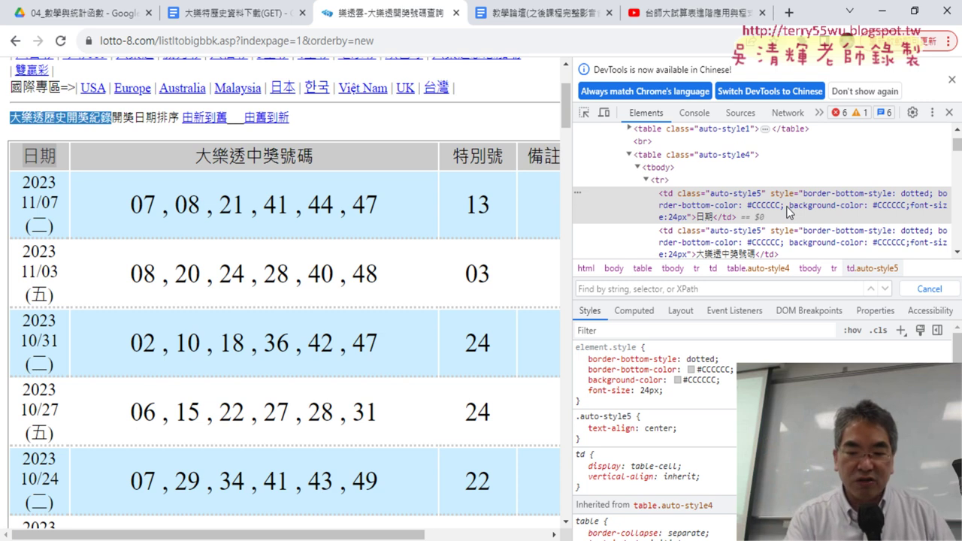
{"action": "type", "text": "<"}
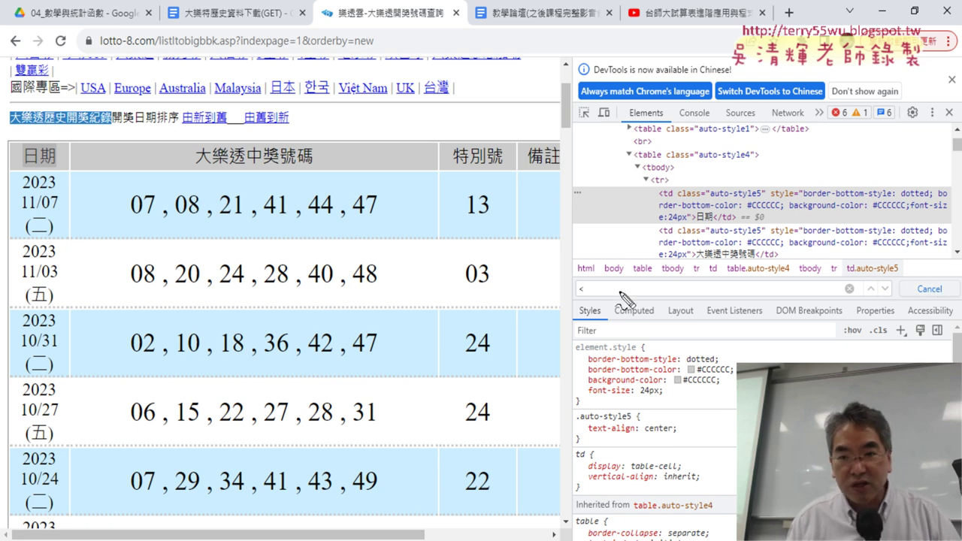
{"action": "left_click_drag", "start_coordinate": [564, 276], "coordinate": [949, 277]}
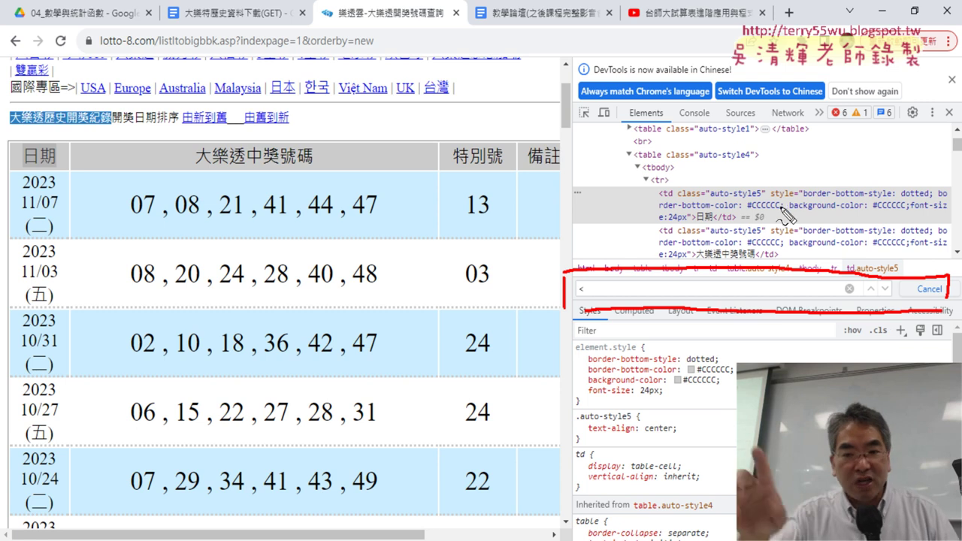
{"action": "key", "text": "Escape"}
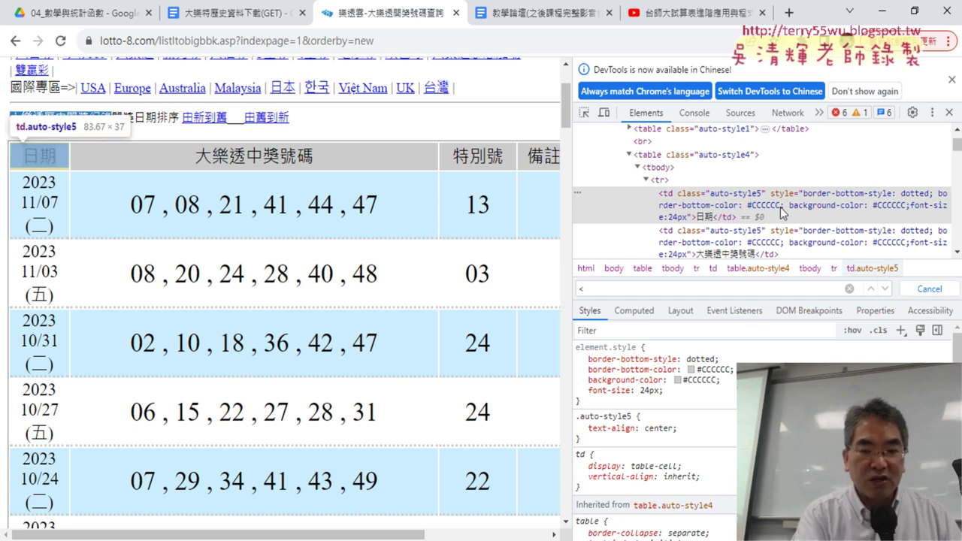
{"action": "type", "text": "tab"}
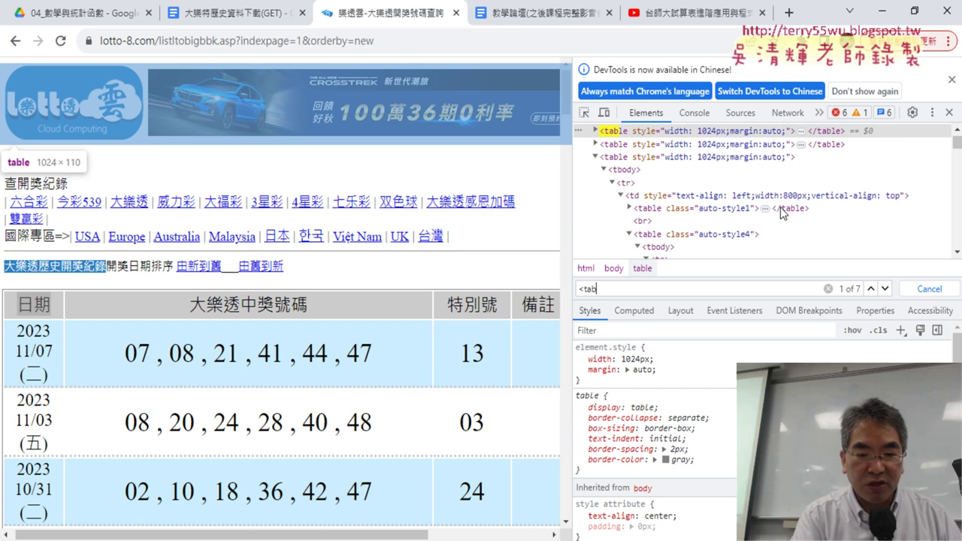
{"action": "type", "text": "le"}
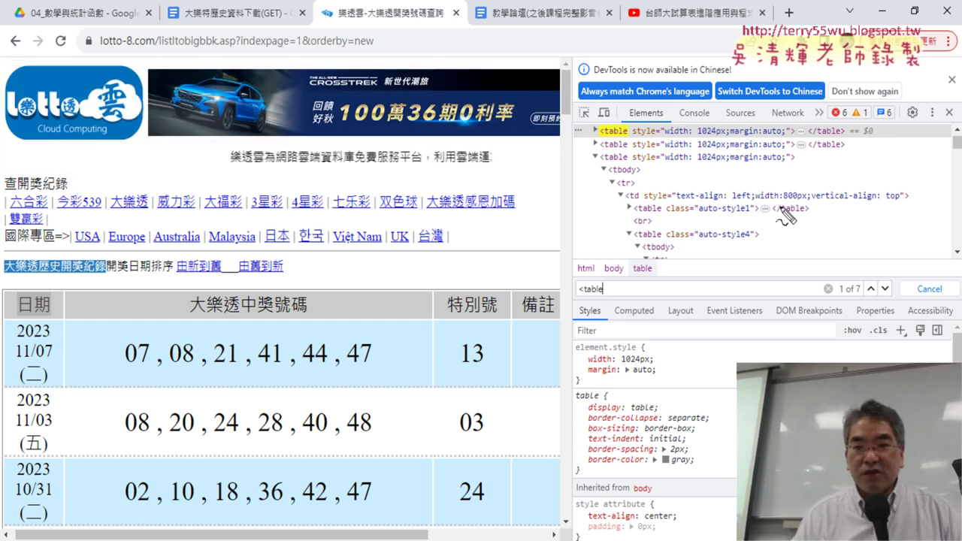
{"action": "left_click_drag", "start_coordinate": [579, 296], "coordinate": [605, 297]}
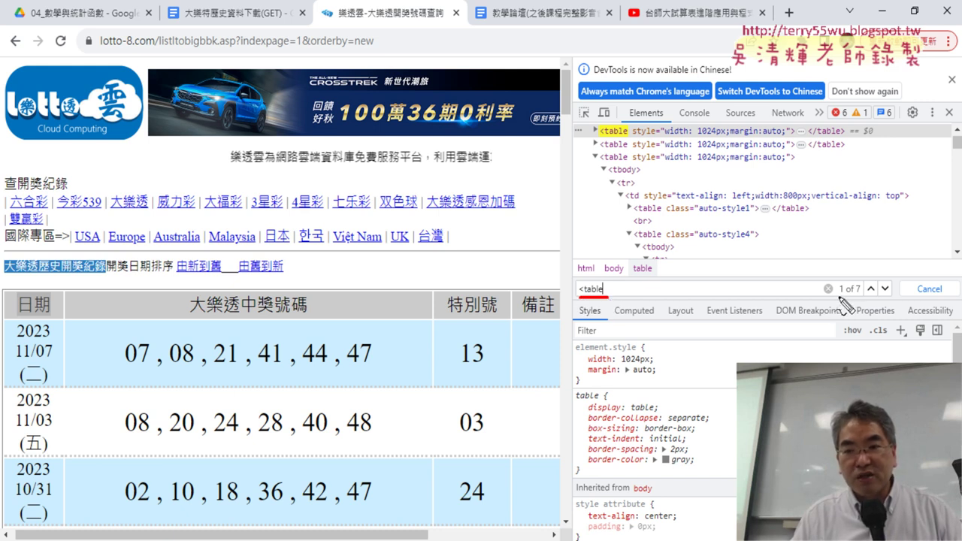
{"action": "left_click_drag", "start_coordinate": [837, 296], "coordinate": [870, 295]}
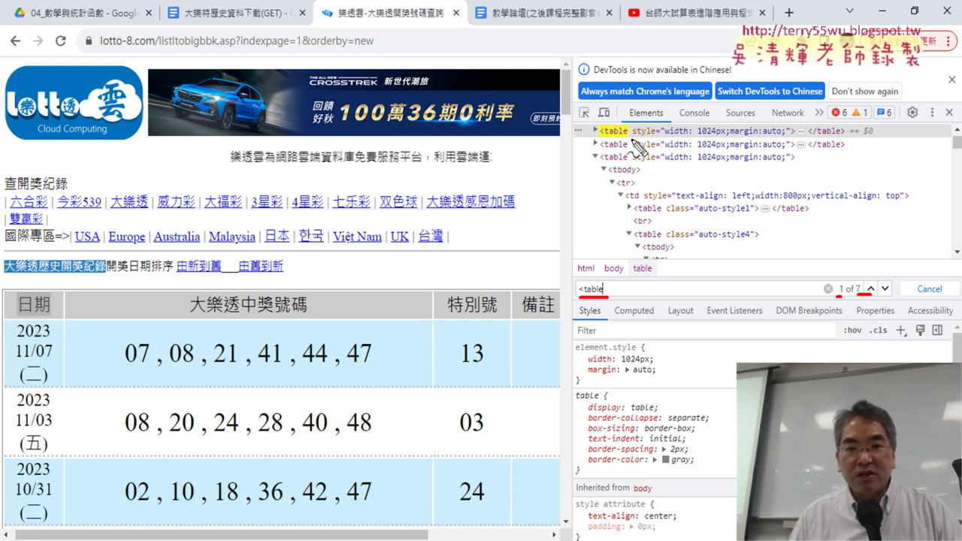
{"action": "left_click_drag", "start_coordinate": [638, 145], "coordinate": [648, 125]}
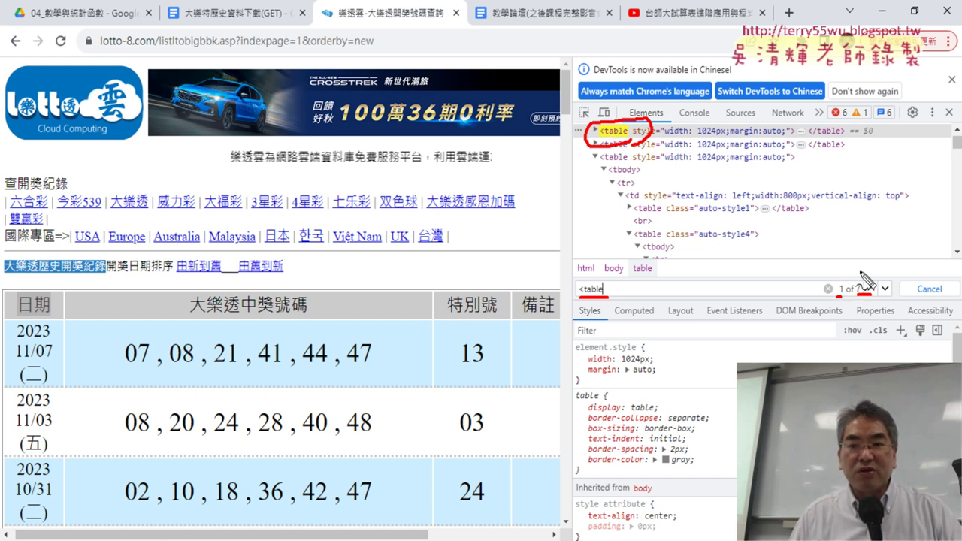
{"action": "left_click_drag", "start_coordinate": [857, 295], "coordinate": [870, 295]}
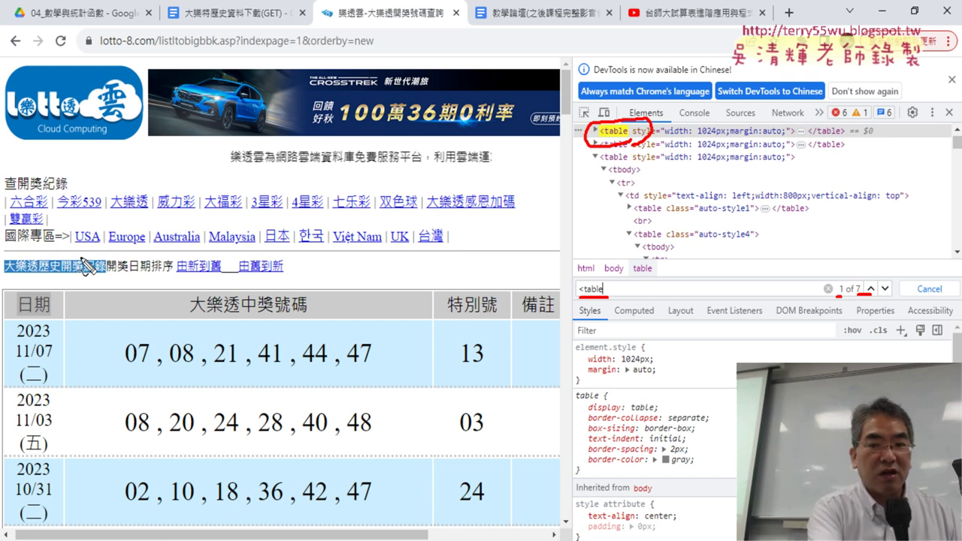
{"action": "key", "text": "Escape"}
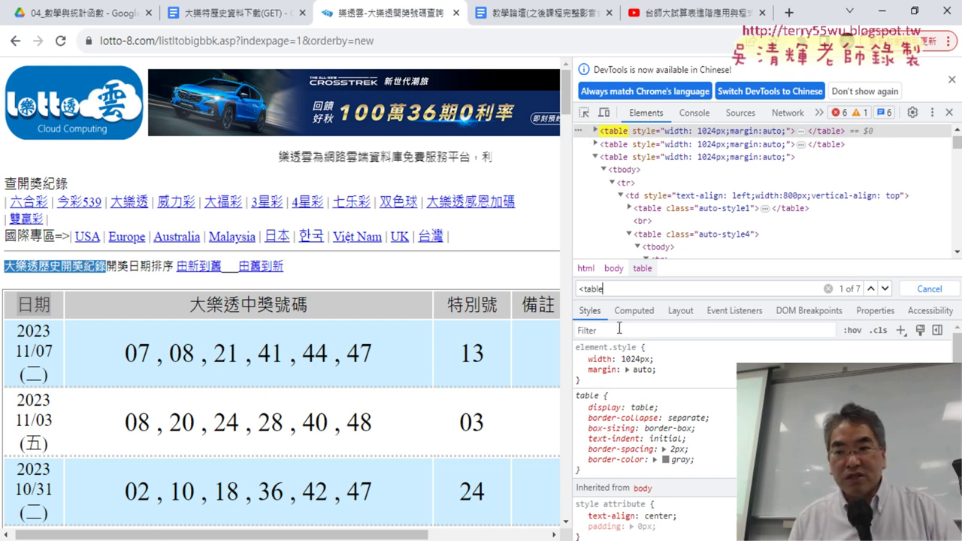
Step through the '<table' matches to match 5 of 7, table.auto-style4
{"action": "left_click", "coordinate": [885, 289]}
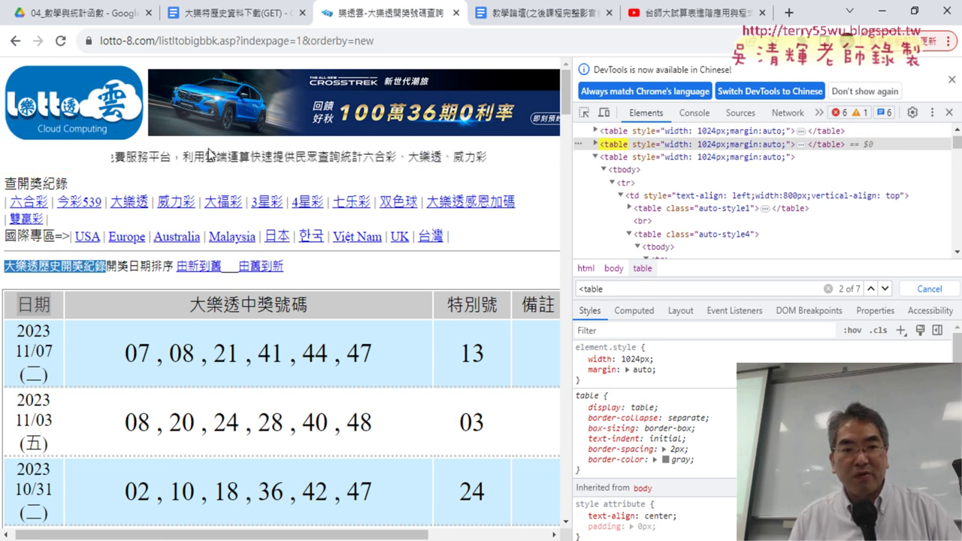
{"action": "left_click", "coordinate": [887, 290]}
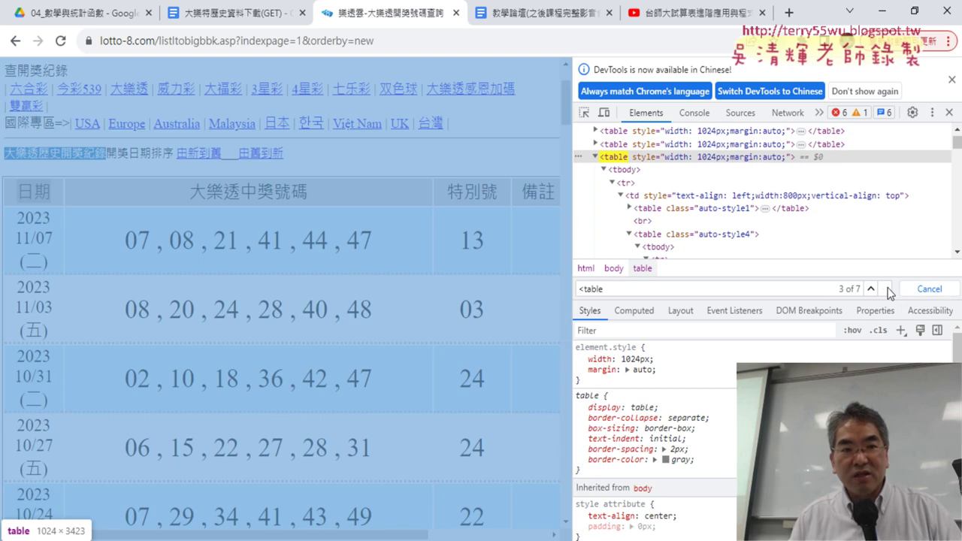
{"action": "left_click", "coordinate": [887, 290]}
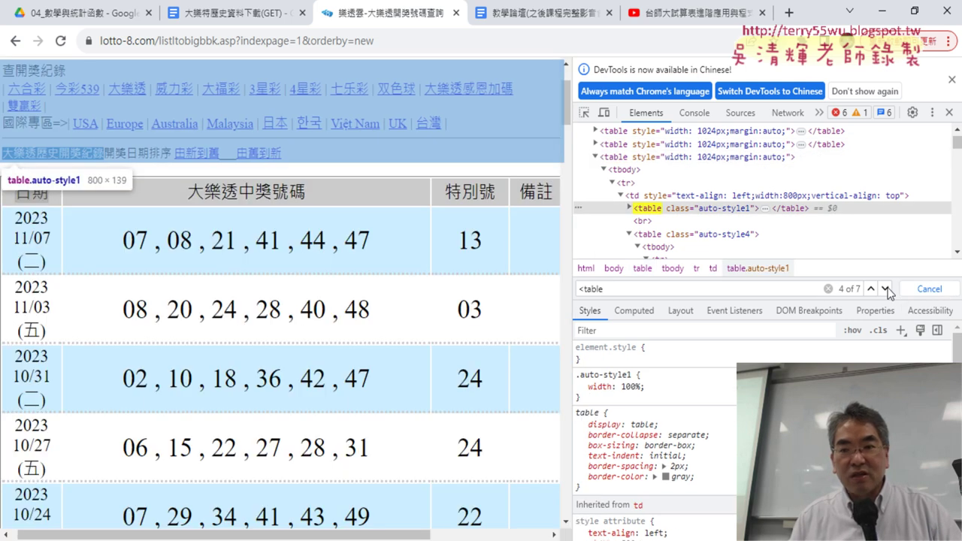
{"action": "left_click", "coordinate": [886, 290]}
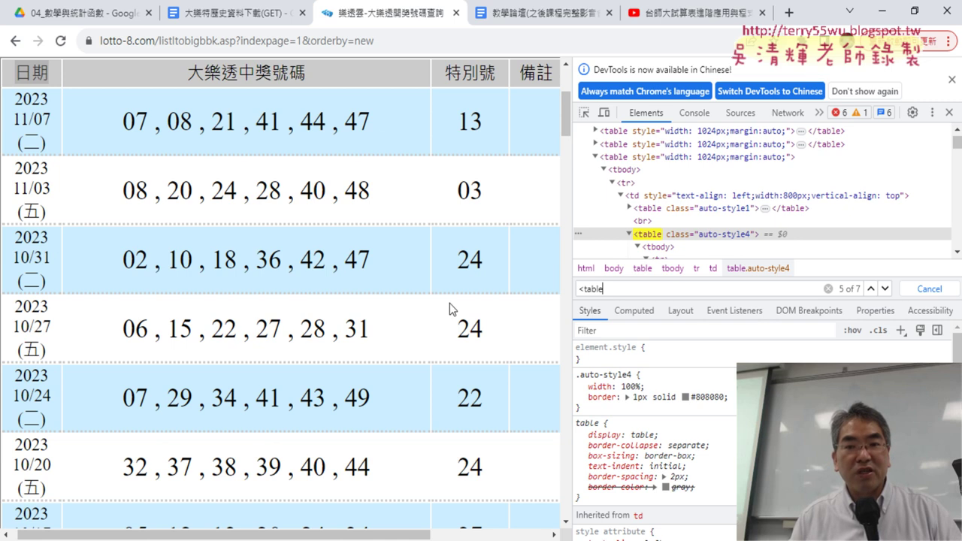
{"action": "left_click", "coordinate": [886, 288]}
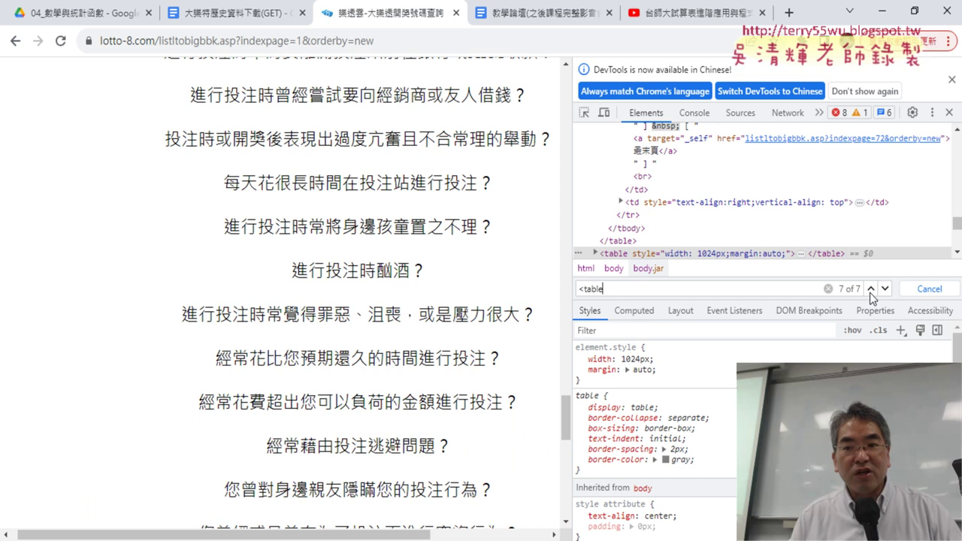
{"action": "left_click", "coordinate": [869, 292]}
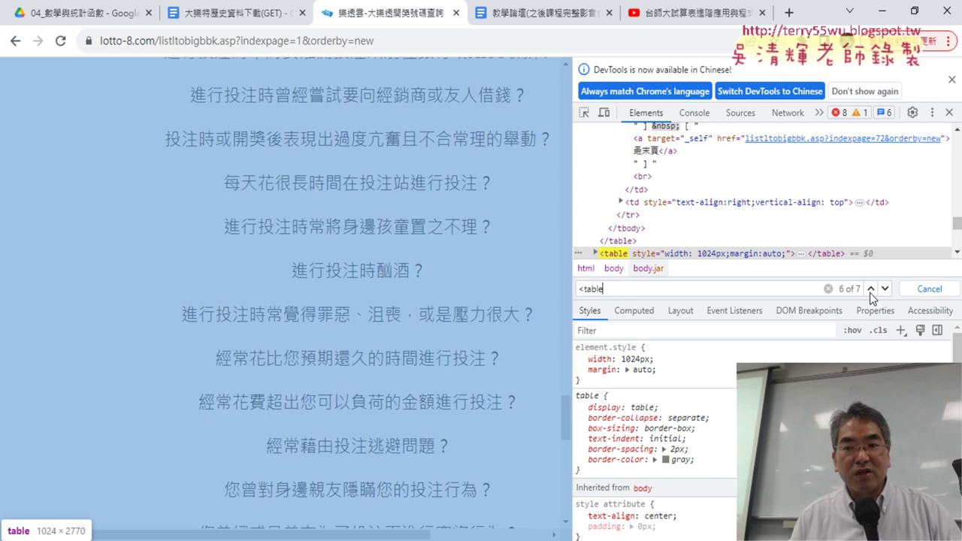
{"action": "left_click", "coordinate": [869, 289]}
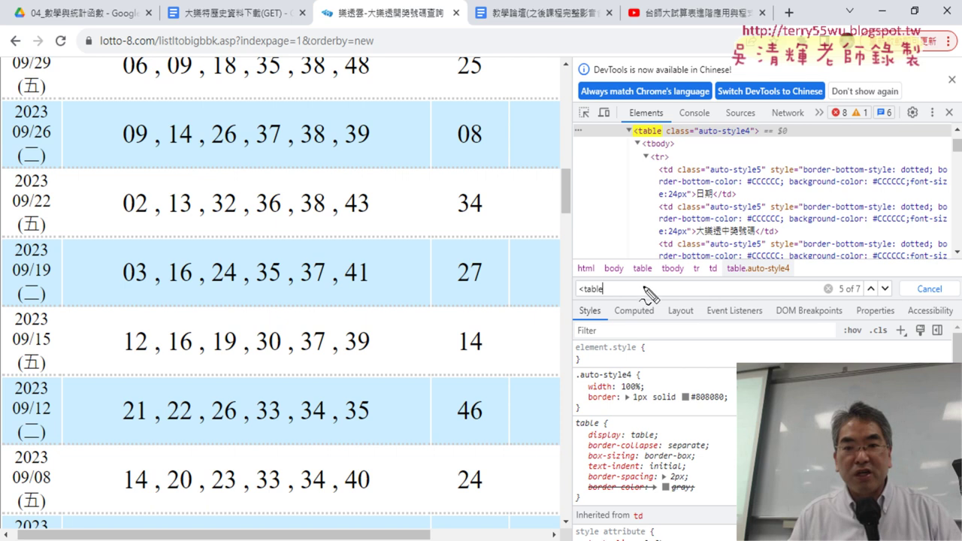
Circle the search term and 5 of 7 count in red, then minimize Chrome
{"action": "mouse_move", "coordinate": [607, 302]}
{"action": "left_mouse_down"}
{"action": "mouse_move", "coordinate": [578, 303]}
{"action": "mouse_move", "coordinate": [608, 284]}
{"action": "left_mouse_up"}
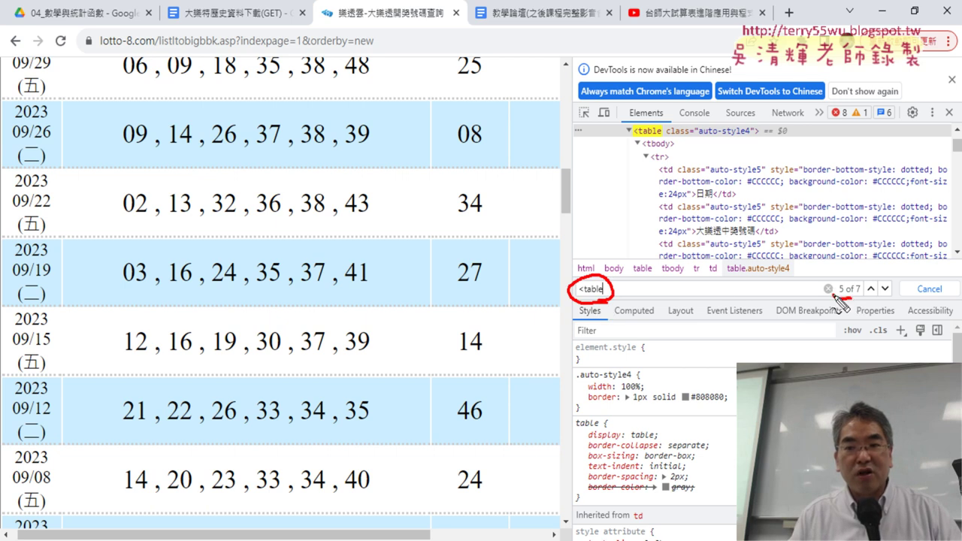
{"action": "mouse_move", "coordinate": [848, 279]}
{"action": "left_mouse_down"}
{"action": "mouse_move", "coordinate": [855, 293]}
{"action": "mouse_move", "coordinate": [842, 301]}
{"action": "left_mouse_up"}
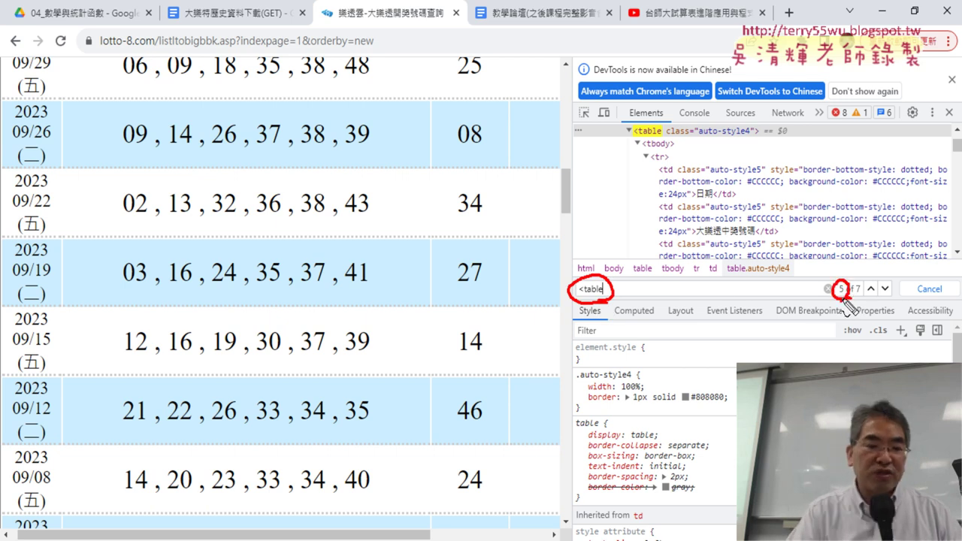
{"action": "key", "text": "Escape"}
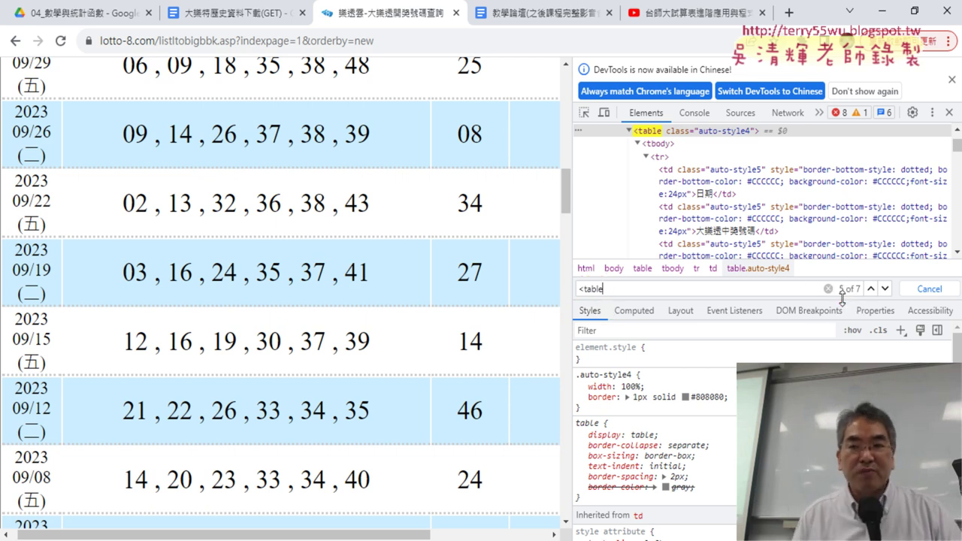
{"action": "left_click", "coordinate": [881, 11]}
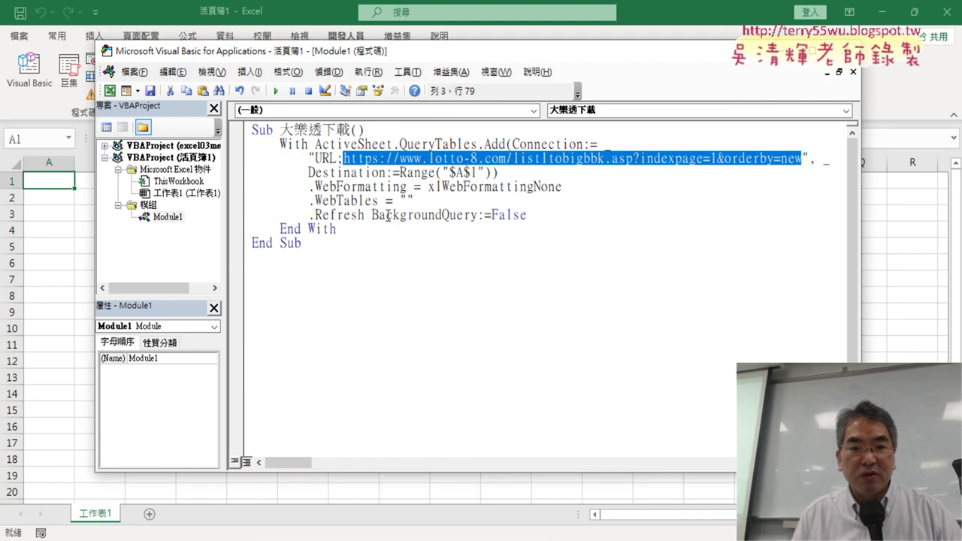
Change .WebTables from "1" to "5" in the 大樂透下載 macro
{"action": "left_click", "coordinate": [408, 199]}
{"action": "key", "text": "BackSpace"}
{"action": "type", "text": "5"}
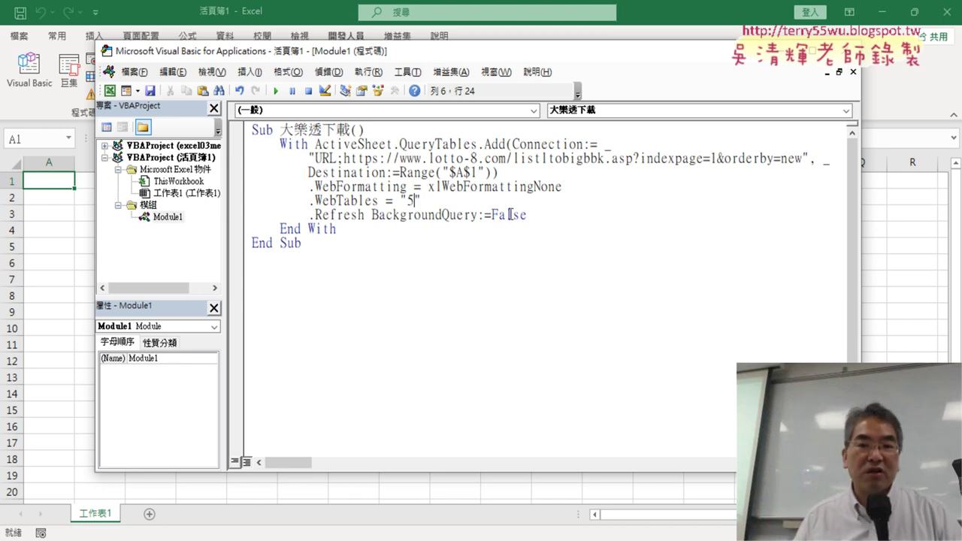
{"action": "left_click_drag", "start_coordinate": [343, 158], "coordinate": [802, 155]}
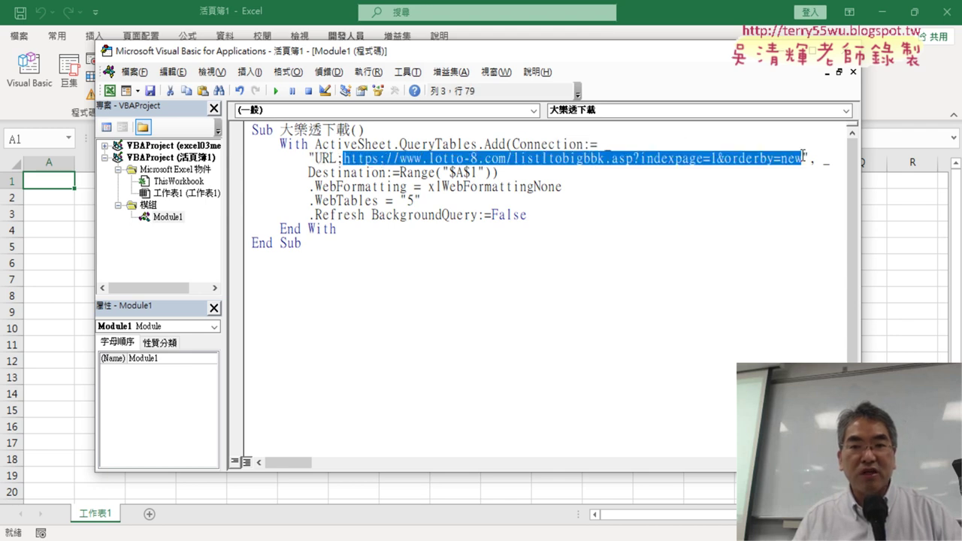
{"action": "double_click", "coordinate": [411, 201]}
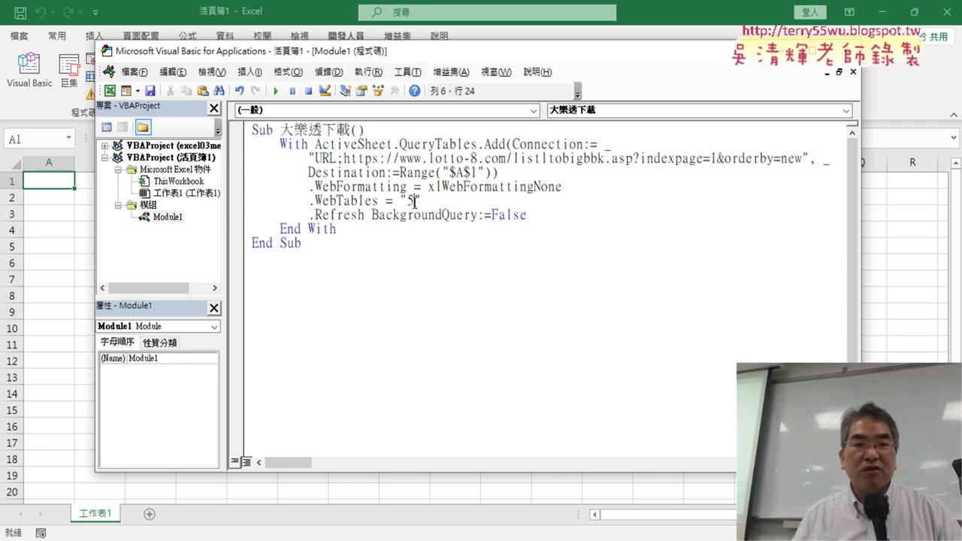
Narrow the Project pane and resize the editor to show more code and sheet
{"action": "left_click_drag", "start_coordinate": [490, 54], "coordinate": [548, 52]}
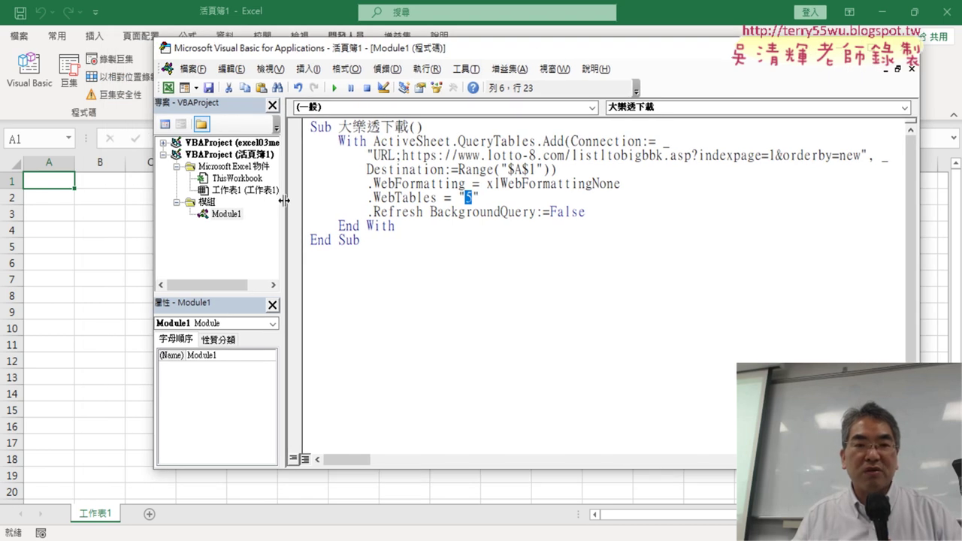
{"action": "left_click_drag", "start_coordinate": [284, 200], "coordinate": [241, 205]}
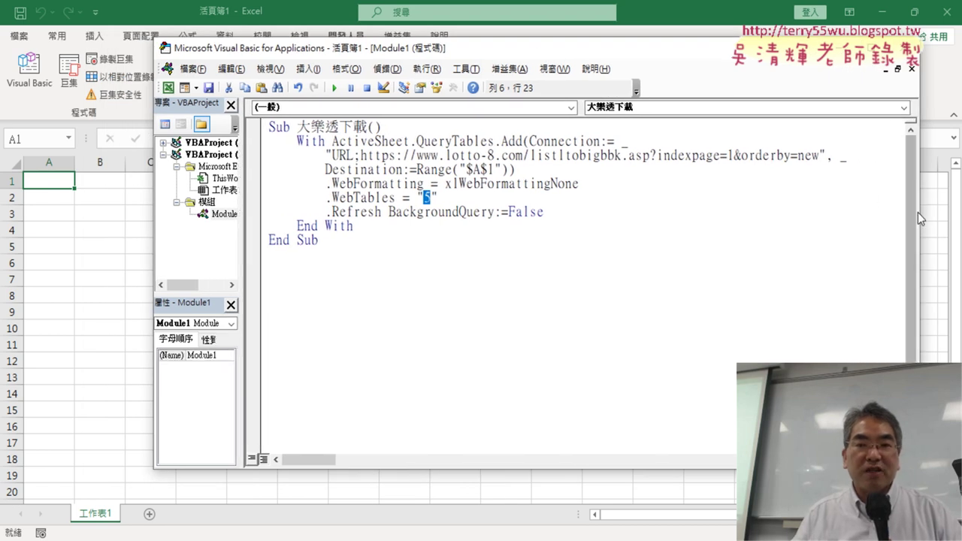
{"action": "left_click_drag", "start_coordinate": [918, 212], "coordinate": [879, 211]}
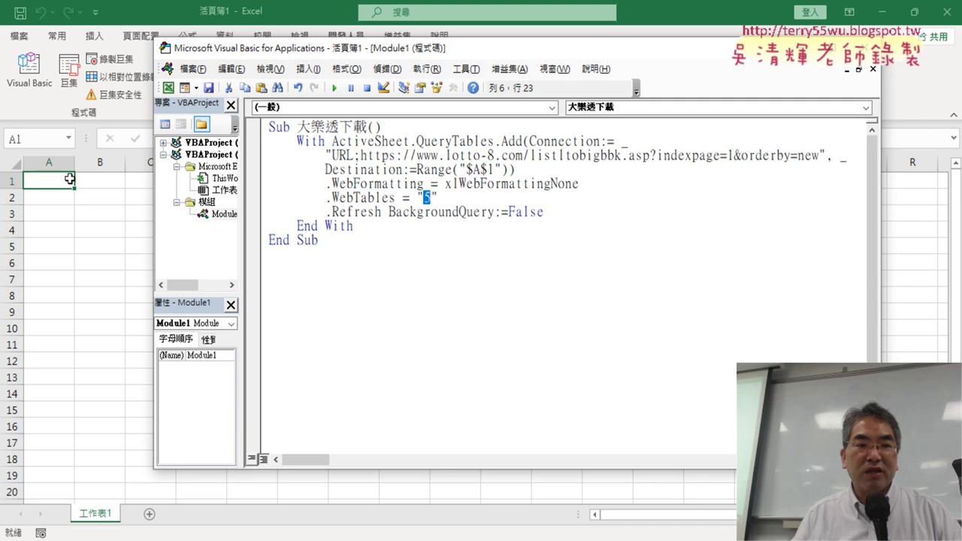
Run the 大樂透下載 macro and check the imported draw table from A1 of 工作表1
{"action": "left_click", "coordinate": [336, 89]}
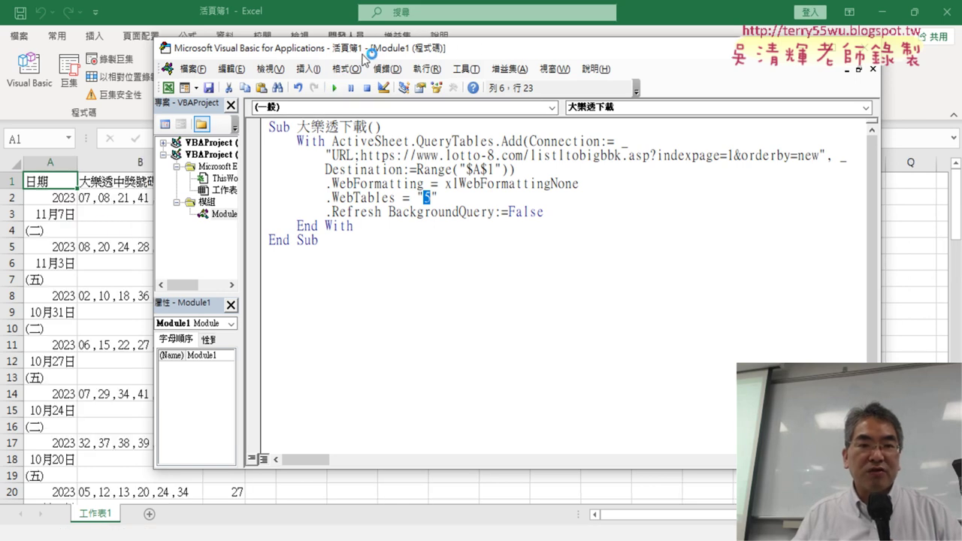
{"action": "left_click_drag", "start_coordinate": [357, 59], "coordinate": [603, 59]}
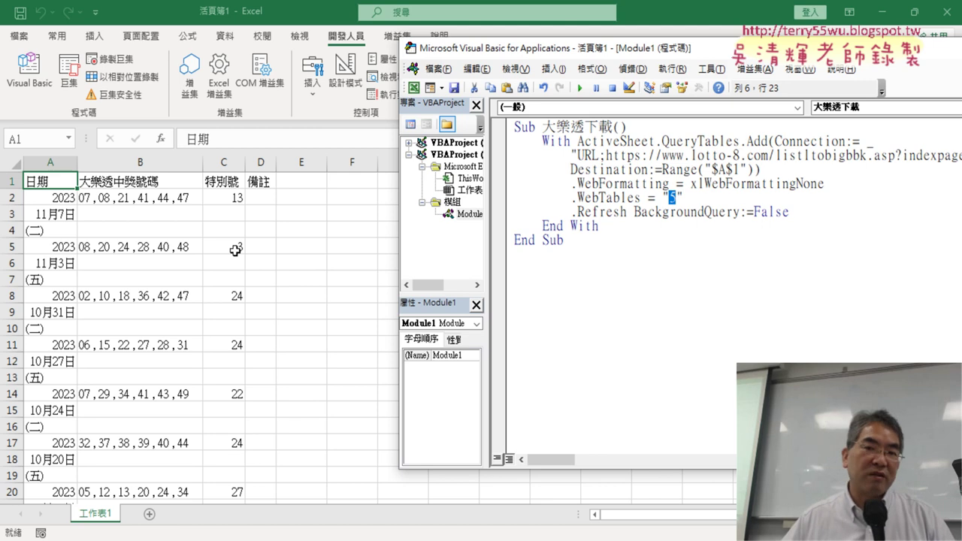
{"action": "left_click_drag", "start_coordinate": [613, 58], "coordinate": [429, 51]}
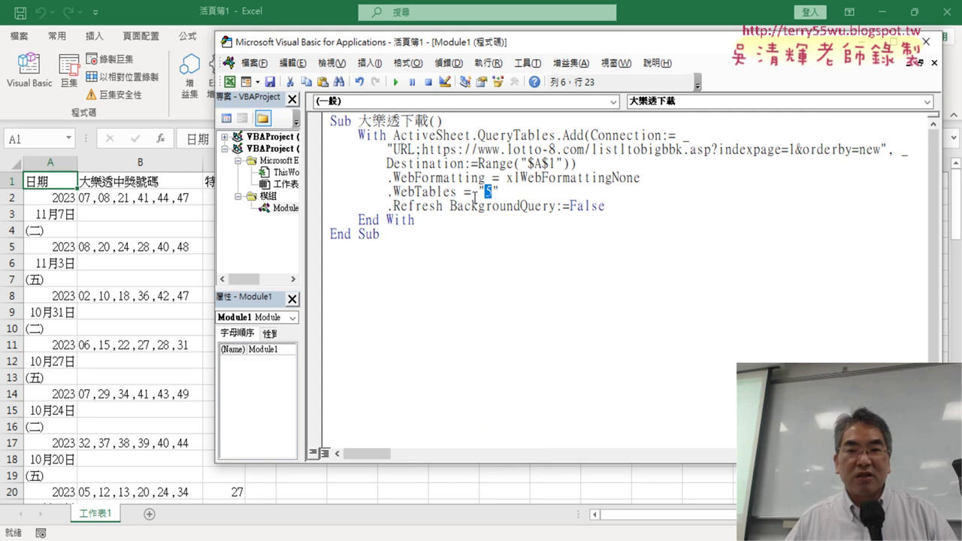
Change indexpage=1 to 2 in the macro's URL and point out the Destination Range("$A$1") argument
{"action": "double_click", "coordinate": [791, 149]}
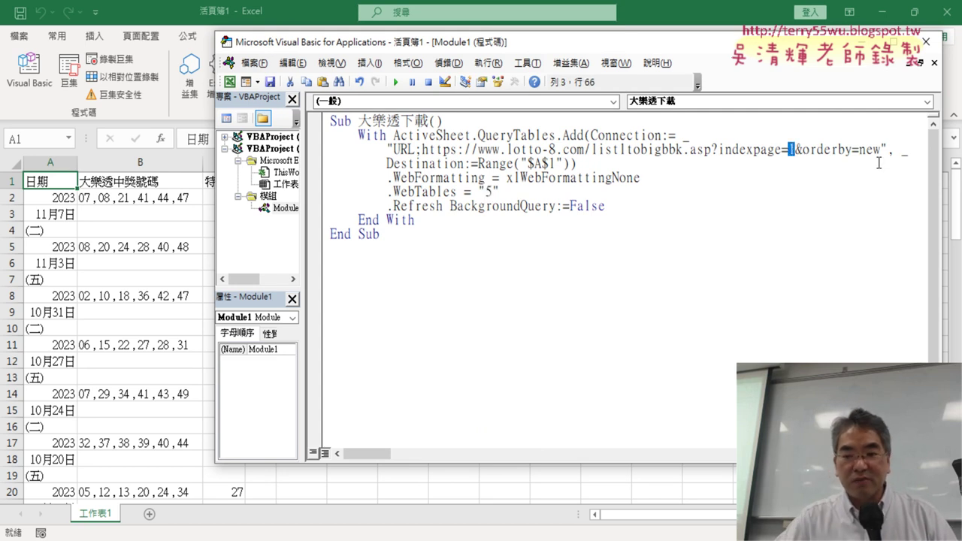
{"action": "type", "text": "2"}
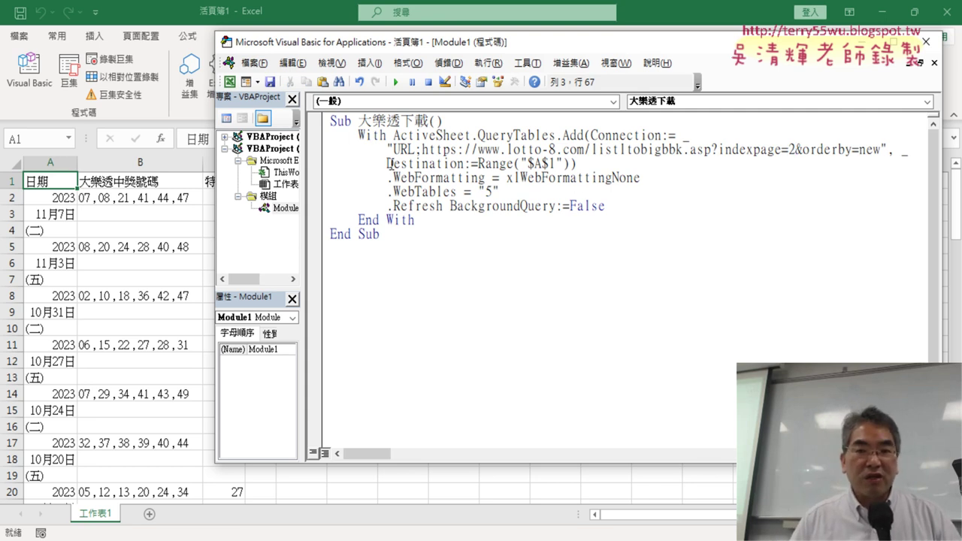
{"action": "left_click_drag", "start_coordinate": [388, 163], "coordinate": [467, 167]}
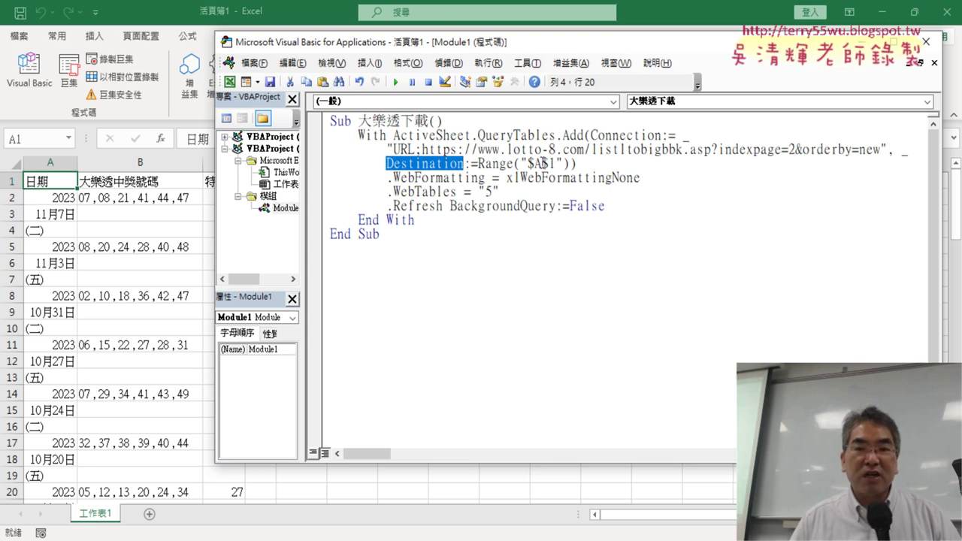
{"action": "left_click_drag", "start_coordinate": [478, 164], "coordinate": [562, 163]}
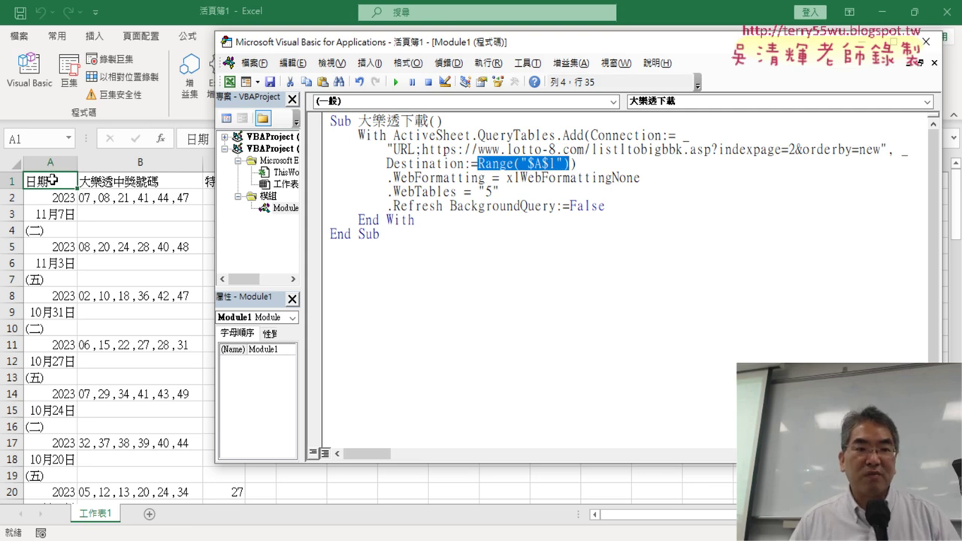
{"action": "left_click", "coordinate": [521, 178]}
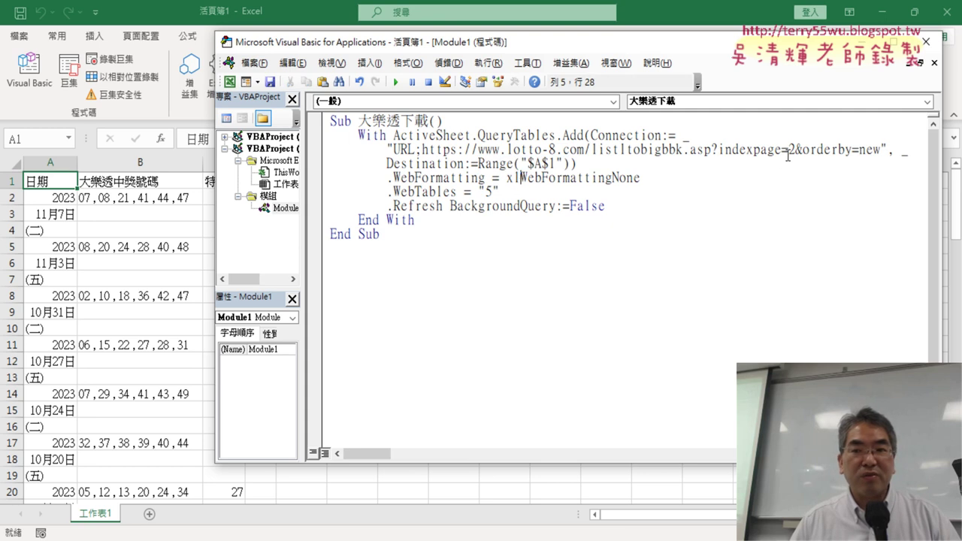
{"action": "left_click_drag", "start_coordinate": [788, 152], "coordinate": [794, 148]}
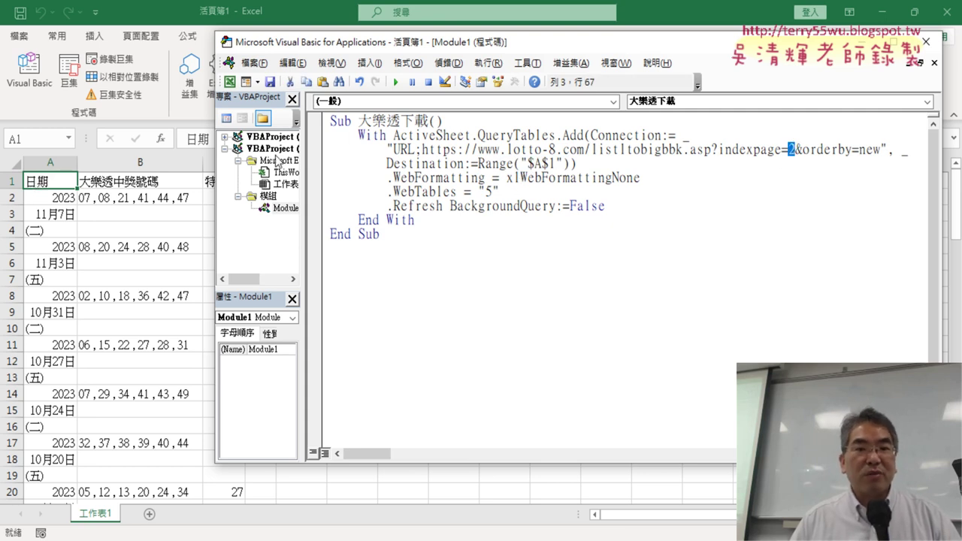
{"action": "left_click_drag", "start_coordinate": [340, 43], "coordinate": [497, 48]}
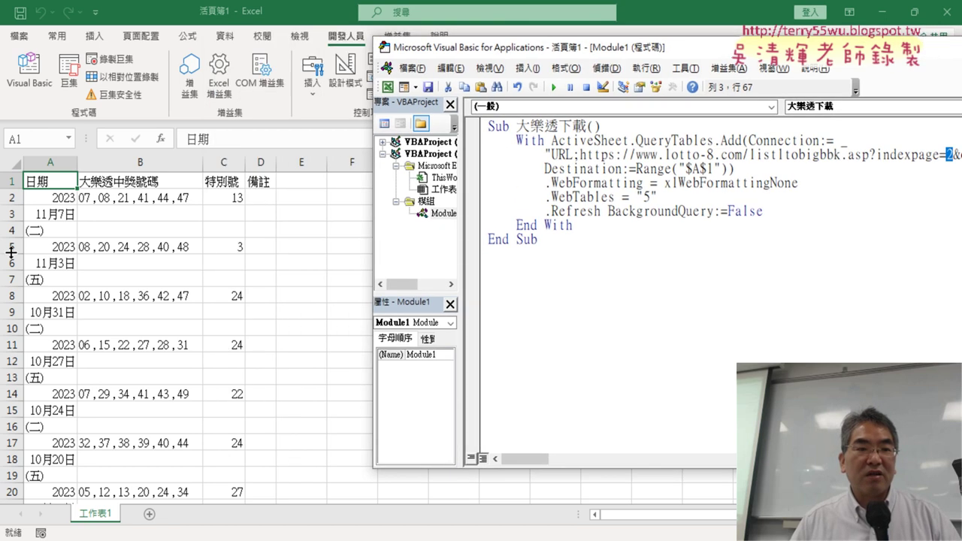
Rerun the macro to import page 2's draws into column A
{"action": "left_click", "coordinate": [629, 197]}
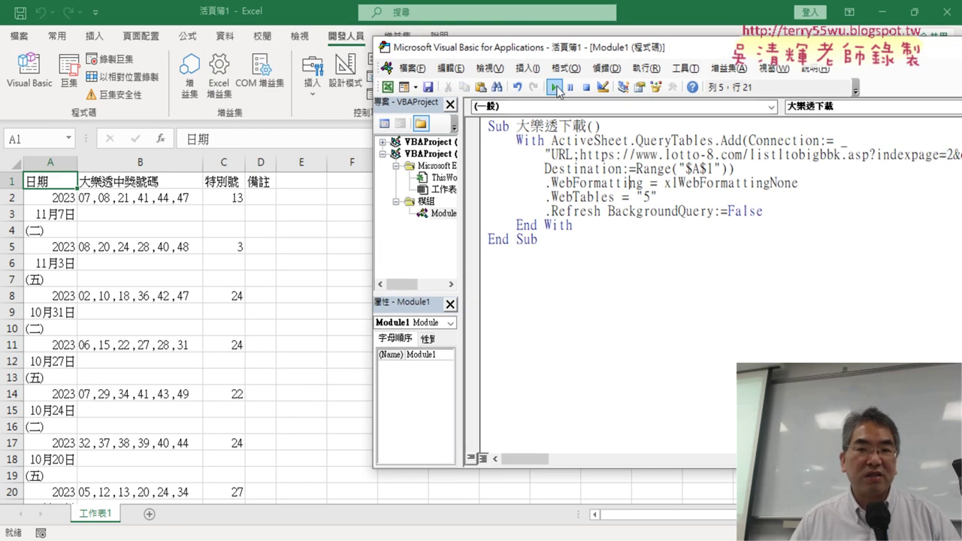
{"action": "left_click", "coordinate": [556, 89]}
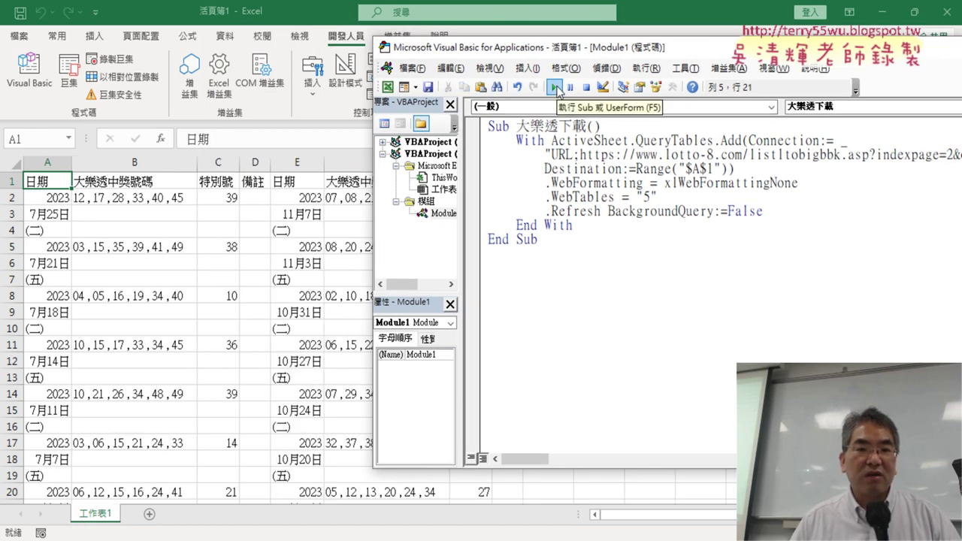
{"action": "left_click_drag", "start_coordinate": [552, 52], "coordinate": [739, 56]}
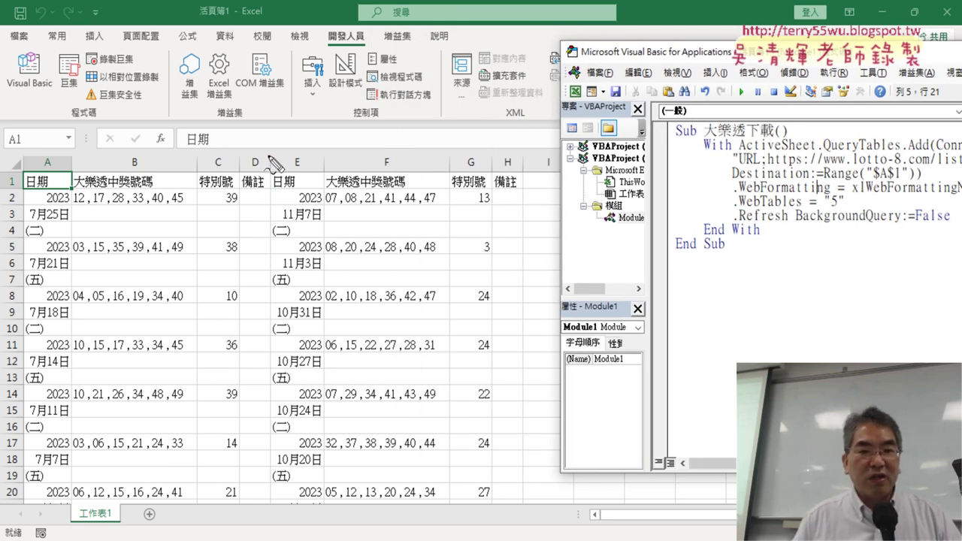
Annotate the new page 2 table and the older page 1 table in E–H, then clear the ink
{"action": "left_click_drag", "start_coordinate": [268, 157], "coordinate": [286, 378]}
{"action": "mouse_move", "coordinate": [308, 135]}
{"action": "left_mouse_down"}
{"action": "mouse_move", "coordinate": [504, 136]}
{"action": "mouse_move", "coordinate": [290, 434]}
{"action": "left_mouse_up"}
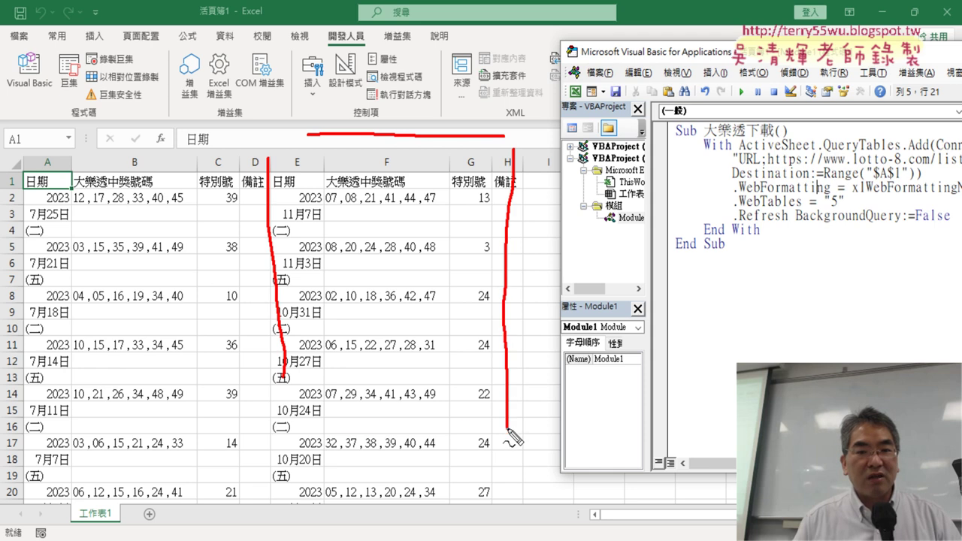
{"action": "left_click_drag", "start_coordinate": [415, 180], "coordinate": [393, 308]}
{"action": "mouse_move", "coordinate": [135, 93]}
{"action": "left_mouse_down"}
{"action": "mouse_move", "coordinate": [226, 75]}
{"action": "mouse_move", "coordinate": [209, 122]}
{"action": "left_mouse_up"}
{"action": "mouse_move", "coordinate": [17, 170]}
{"action": "left_mouse_down"}
{"action": "mouse_move", "coordinate": [7, 315]}
{"action": "mouse_move", "coordinate": [227, 167]}
{"action": "mouse_move", "coordinate": [239, 413]}
{"action": "left_mouse_up"}
{"action": "left_click_drag", "start_coordinate": [106, 246], "coordinate": [193, 303]}
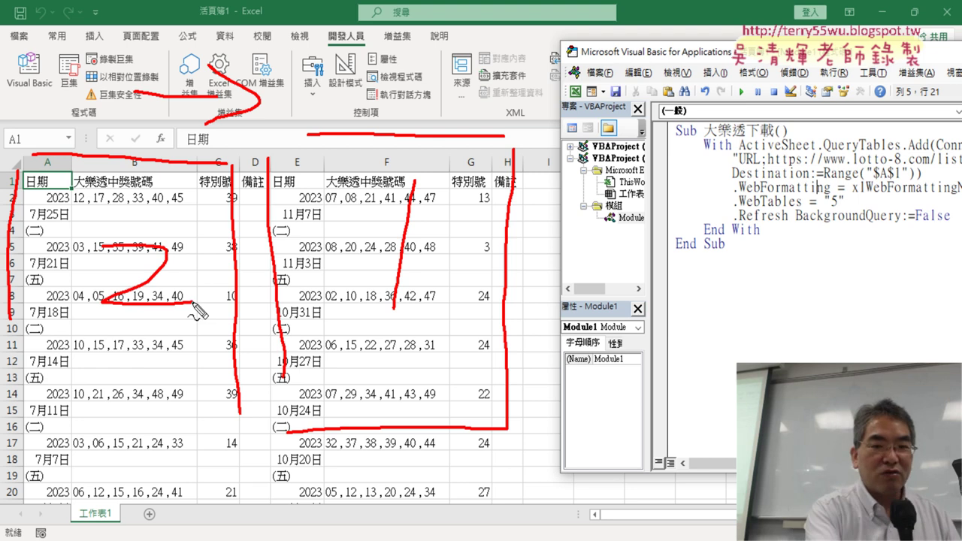
{"action": "key", "text": "Escape"}
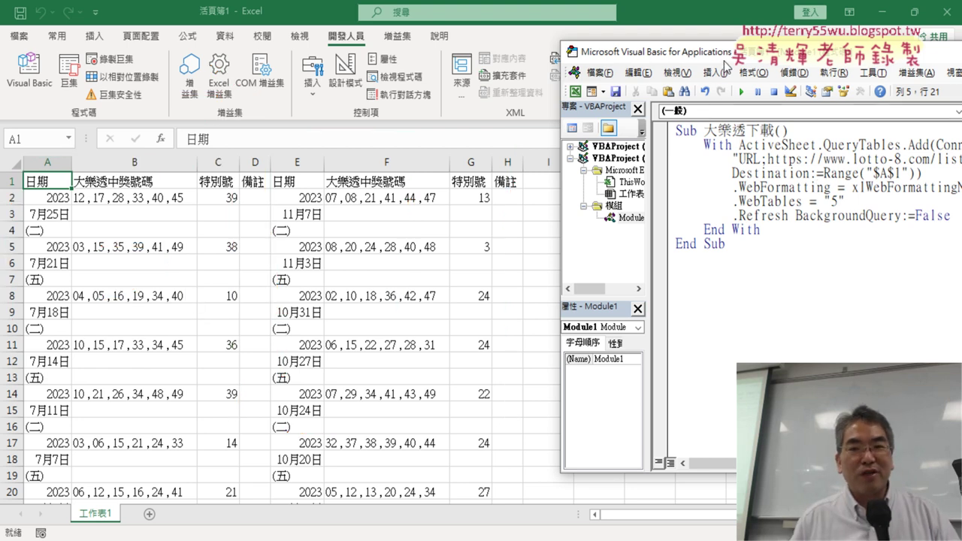
Change the URL to indexpage=3 and rerun the macro, shifting pages 2 and 1 to columns E and I
{"action": "mouse_move", "coordinate": [729, 58]}
{"action": "left_mouse_down"}
{"action": "mouse_move", "coordinate": [466, 93]}
{"action": "mouse_move", "coordinate": [324, 90]}
{"action": "left_mouse_up"}
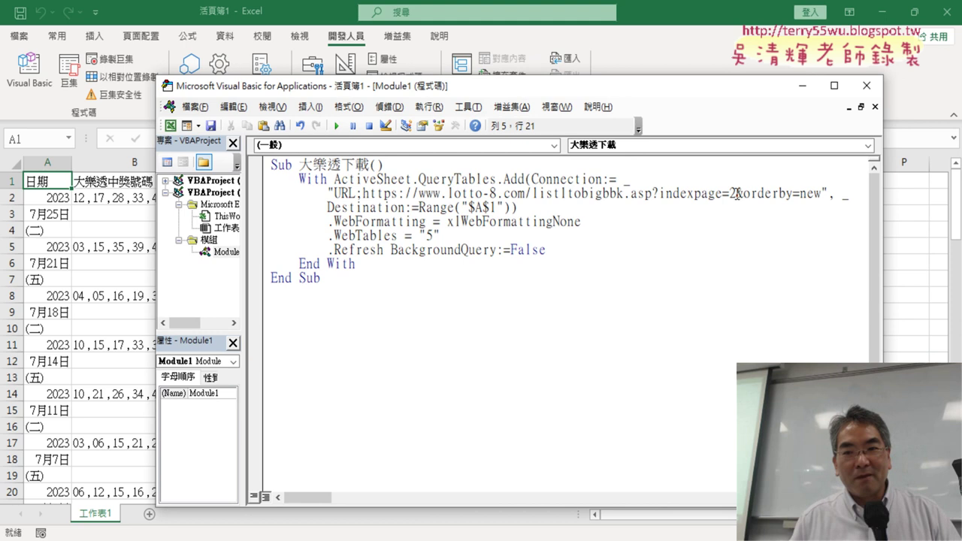
{"action": "left_click_drag", "start_coordinate": [735, 194], "coordinate": [728, 193]}
{"action": "type", "text": "3"}
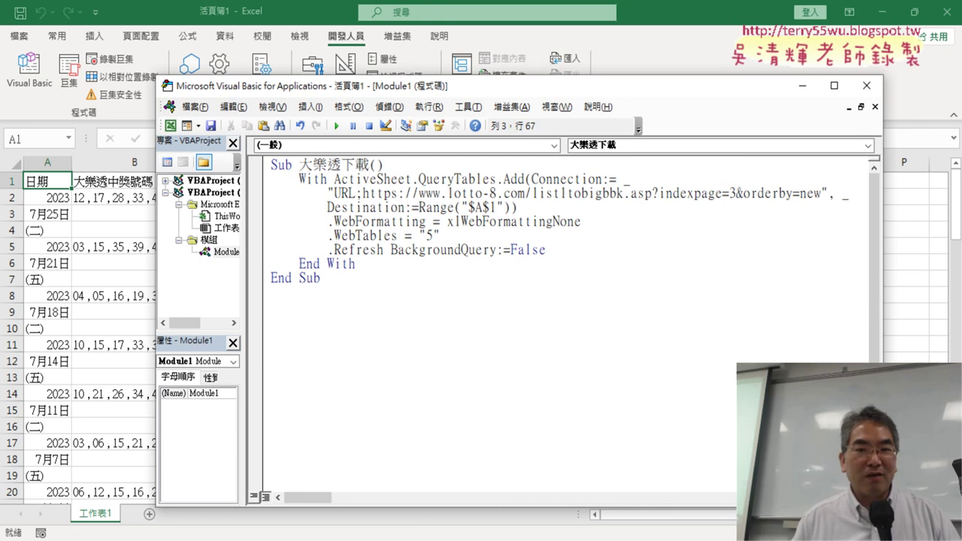
{"action": "left_click_drag", "start_coordinate": [443, 86], "coordinate": [443, 300]}
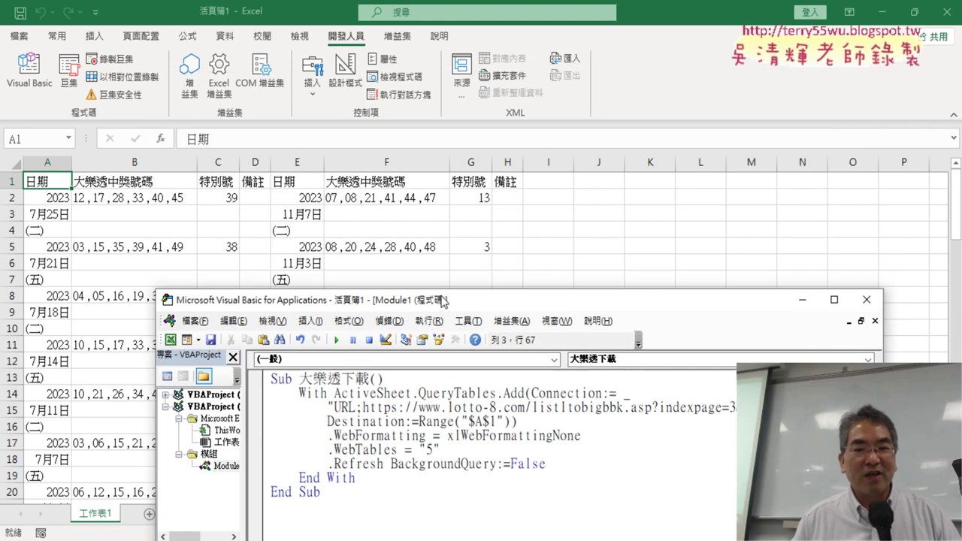
{"action": "left_click", "coordinate": [392, 435]}
{"action": "left_click", "coordinate": [336, 340]}
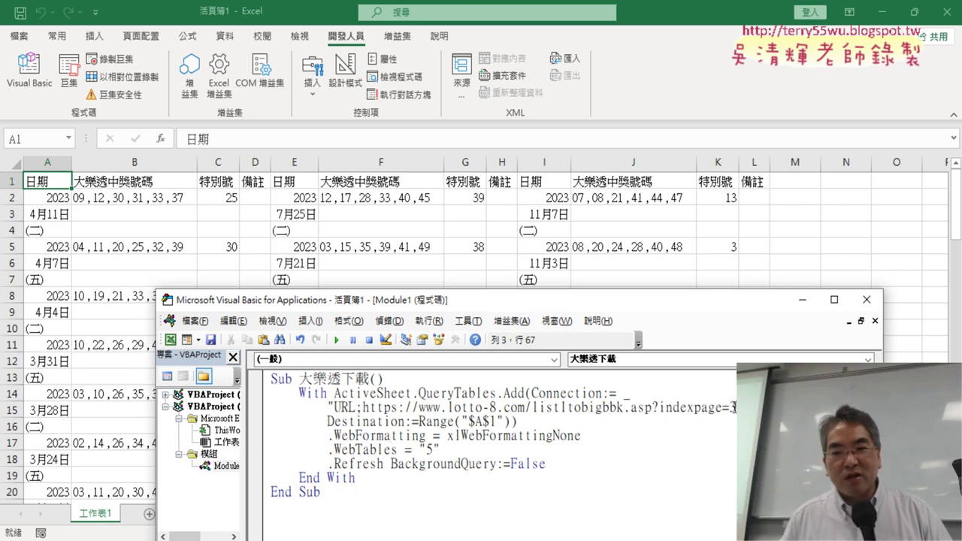
{"action": "key", "text": "shift+Left"}
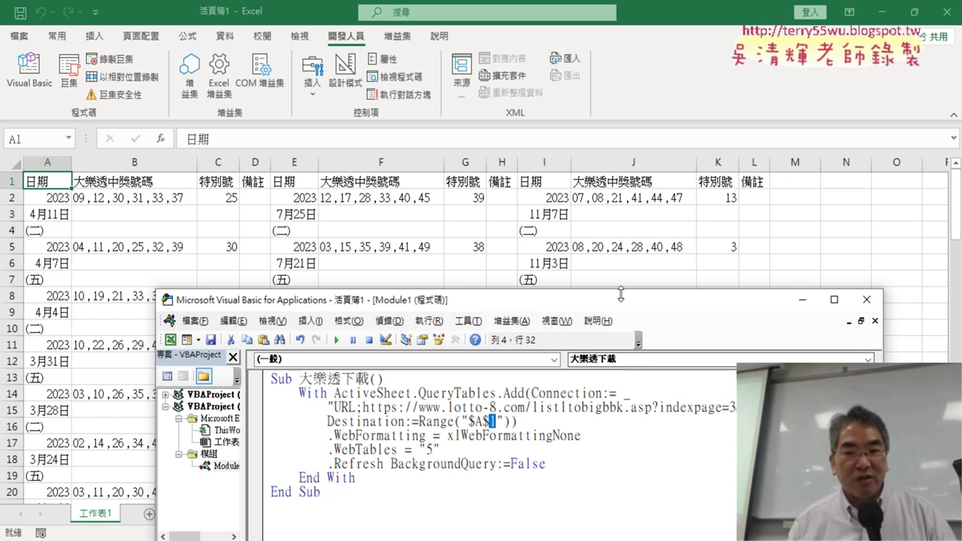
{"action": "left_click", "coordinate": [541, 182]}
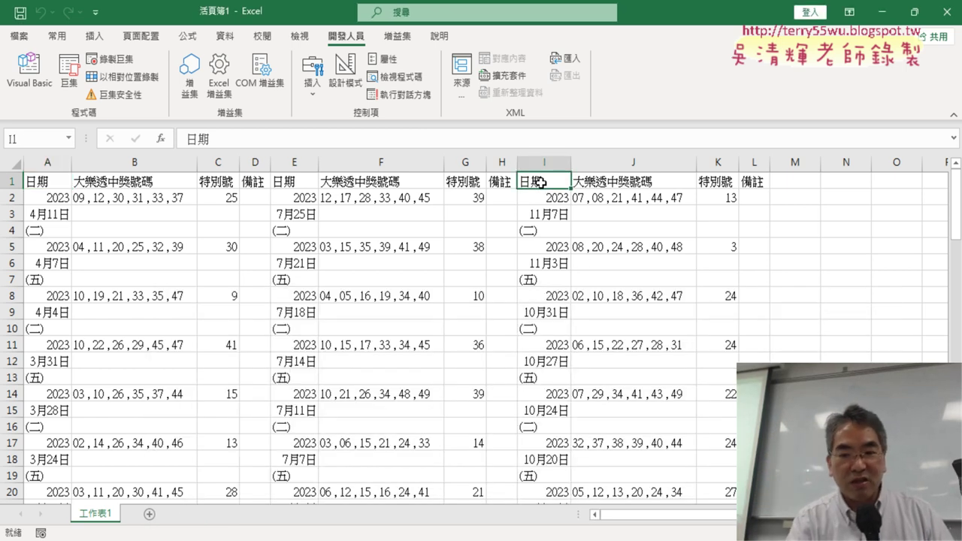
Jump to the last imported row, 91, step down to I92, and select the whole worksheet
{"action": "key", "text": "ctrl+Down"}
{"action": "scroll", "coordinate": [541, 182], "scroll_direction": "down", "scroll_amount": 1}
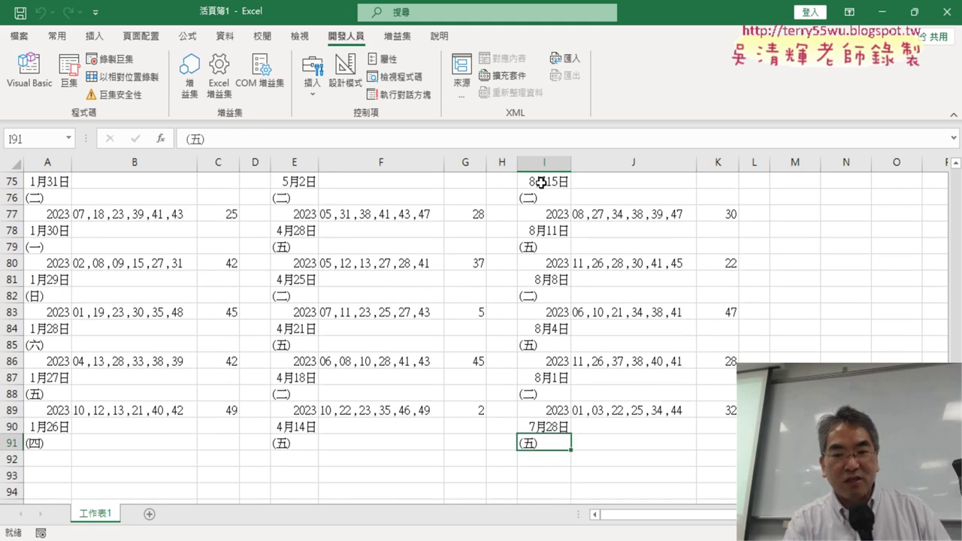
{"action": "key", "text": "Down"}
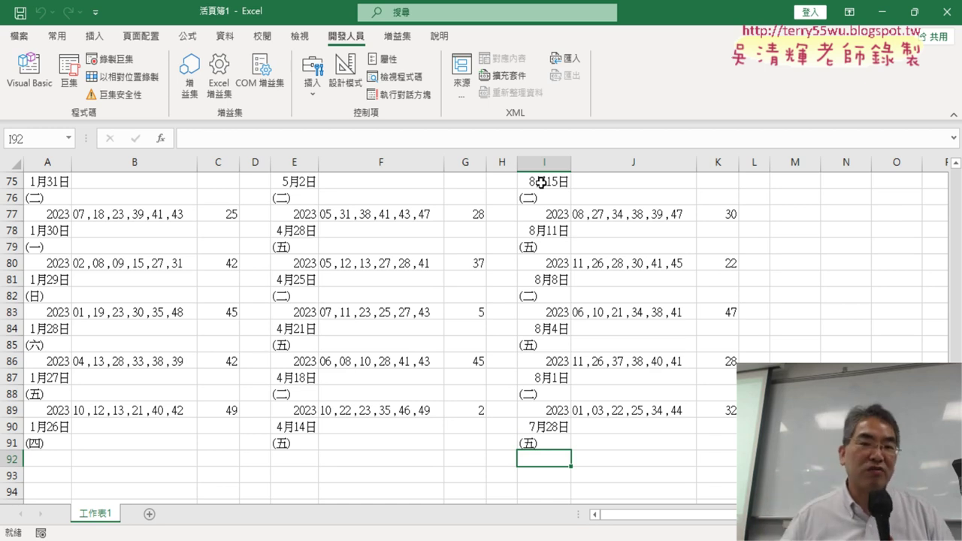
{"action": "left_click", "coordinate": [12, 163]}
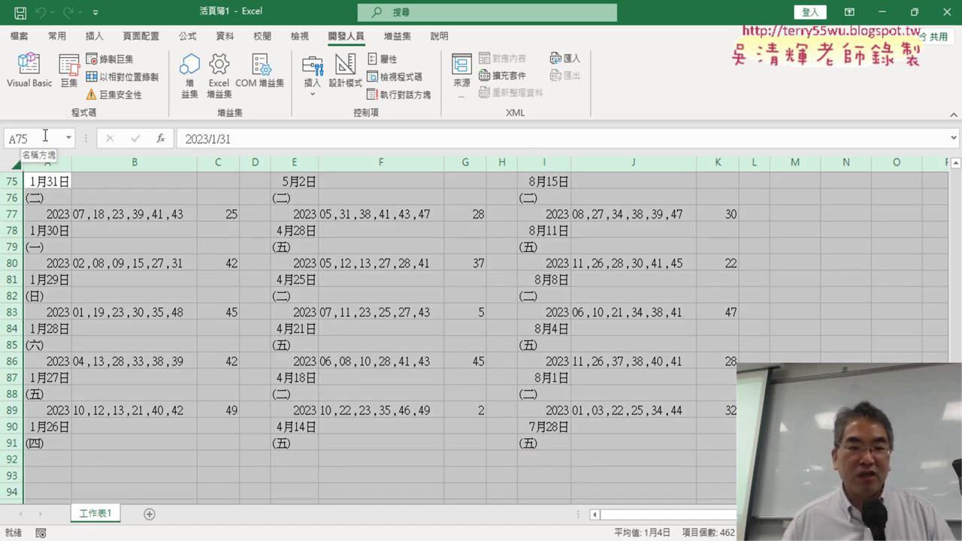
Add blank sheet 工作表2 and change the macro's indexpage=3 back to 1
{"action": "left_click", "coordinate": [149, 515]}
{"action": "left_click", "coordinate": [30, 79]}
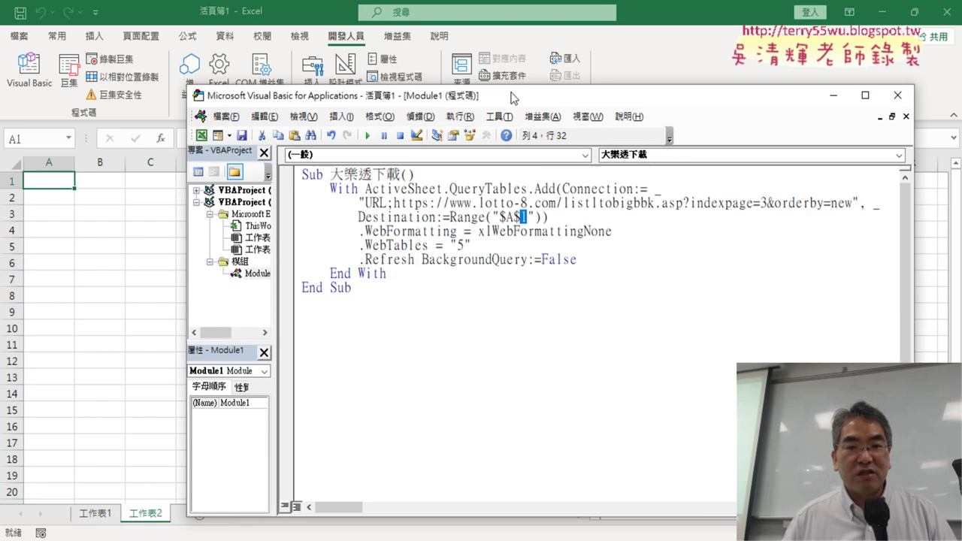
{"action": "left_click_drag", "start_coordinate": [481, 301], "coordinate": [505, 39]}
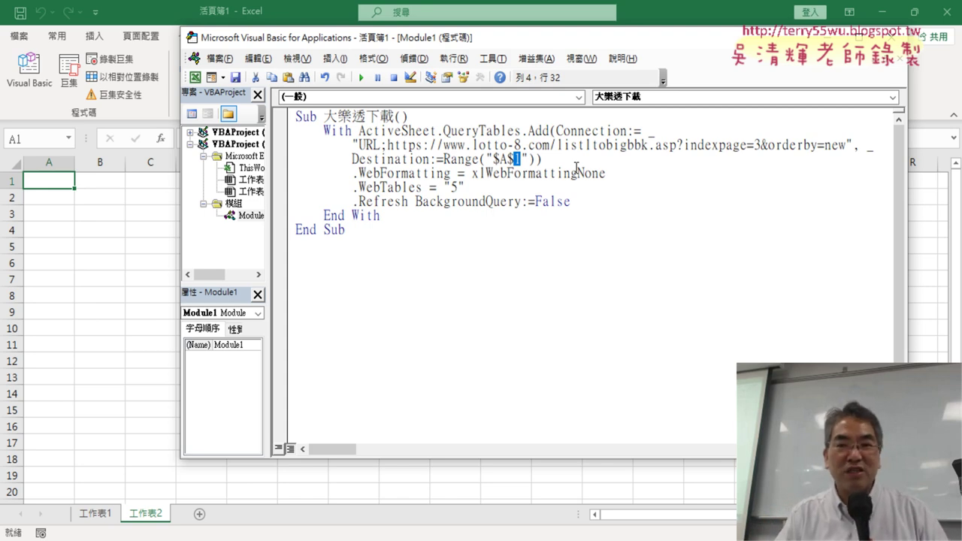
{"action": "double_click", "coordinate": [757, 145]}
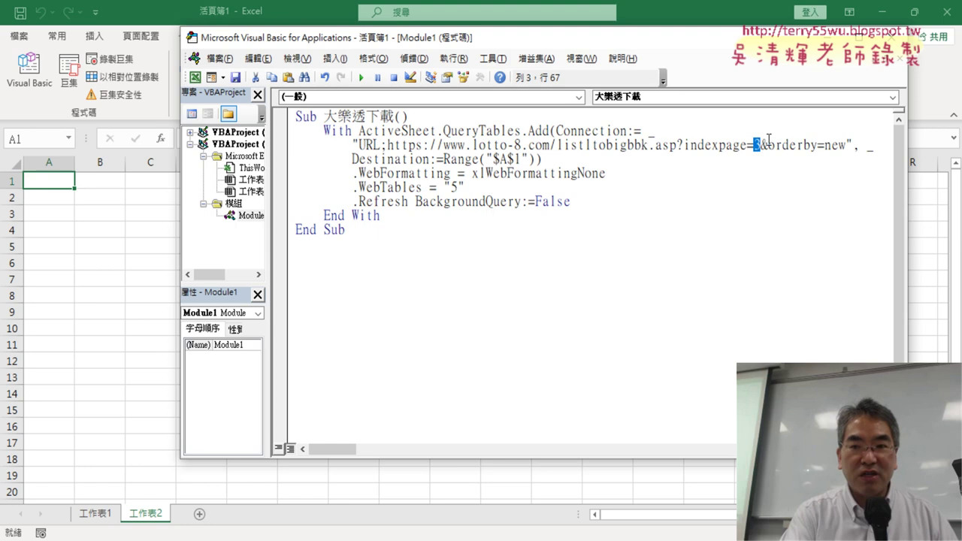
{"action": "type", "text": "1"}
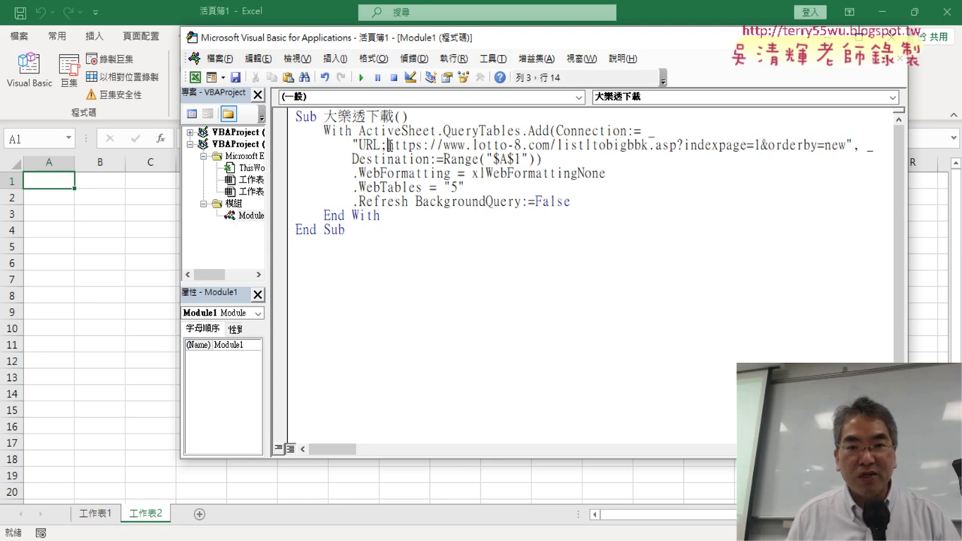
Point out the query URL and the WebTables "5" argument, then switch to Chrome
{"action": "left_click_drag", "start_coordinate": [387, 145], "coordinate": [847, 144]}
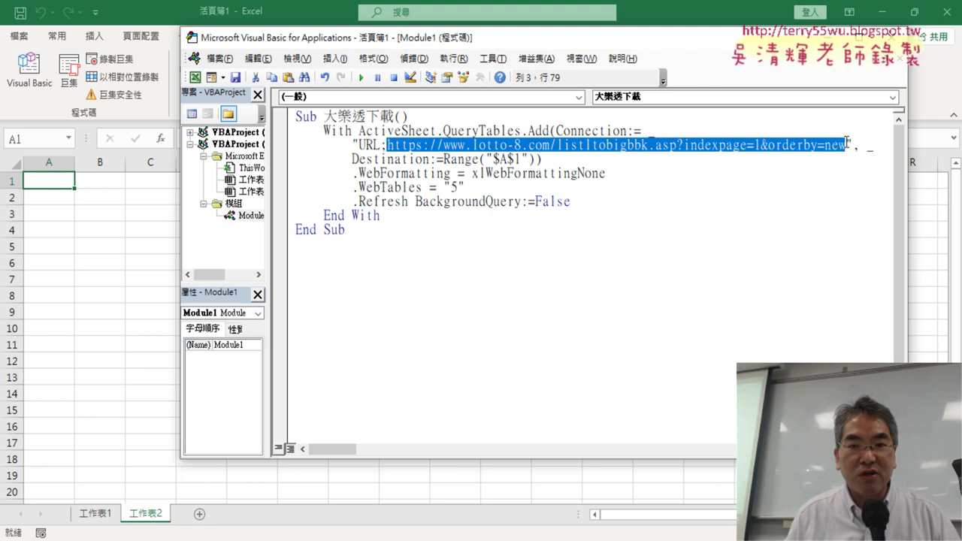
{"action": "double_click", "coordinate": [456, 187]}
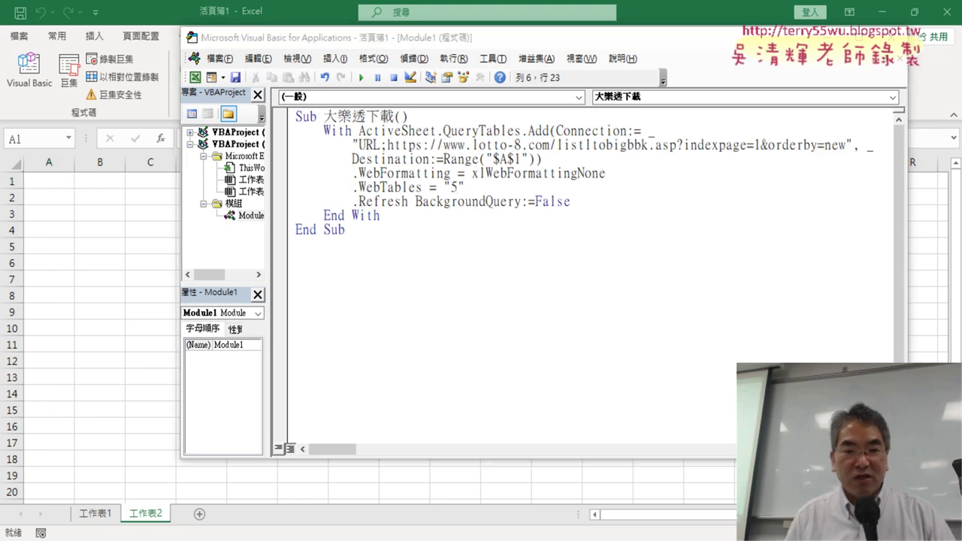
{"action": "key", "text": "alt+Tab"}
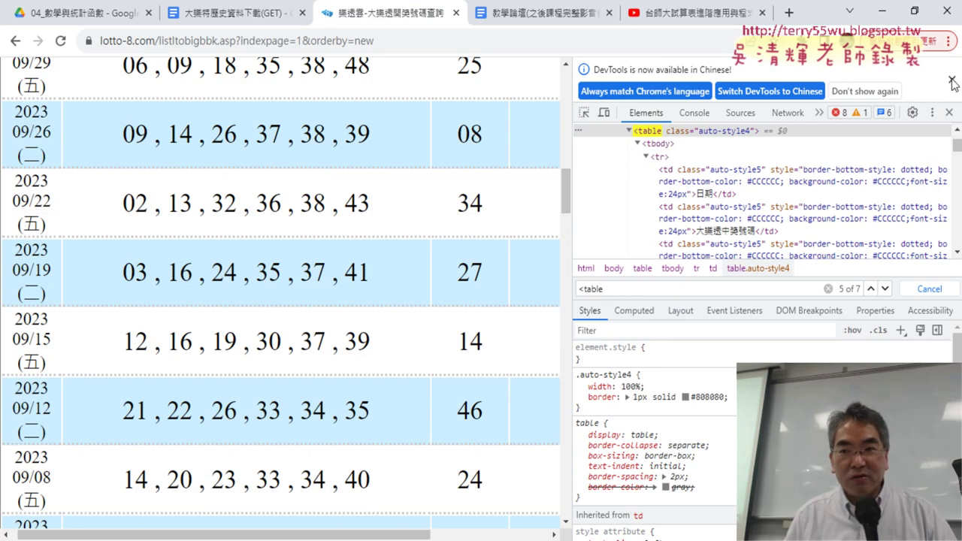
Close the DevTools notice and panel, then inspect the 日期 header cell's HTML
{"action": "left_click", "coordinate": [952, 81]}
{"action": "left_click", "coordinate": [950, 68]}
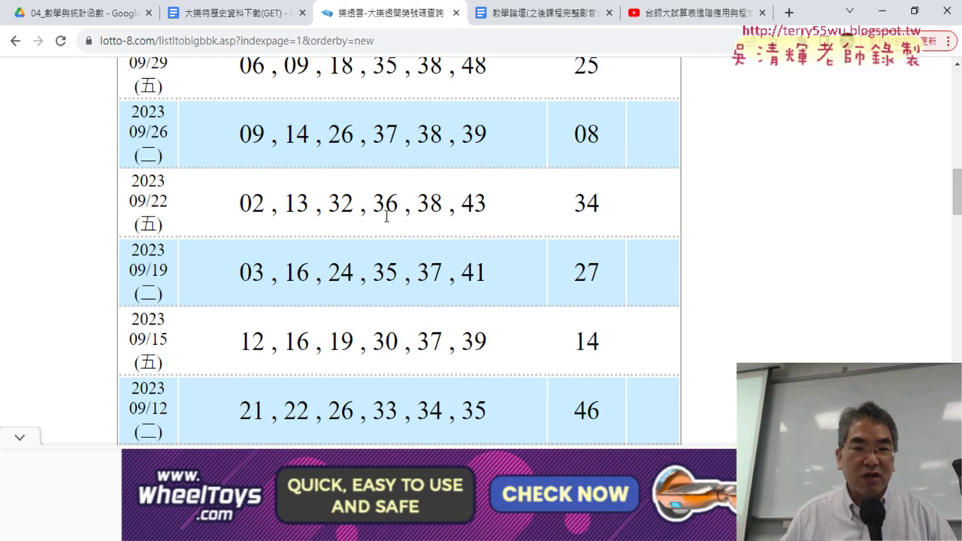
{"action": "scroll", "coordinate": [298, 209], "scroll_direction": "up", "scroll_amount": 6}
{"action": "scroll", "coordinate": [205, 185], "scroll_direction": "up", "scroll_amount": 4}
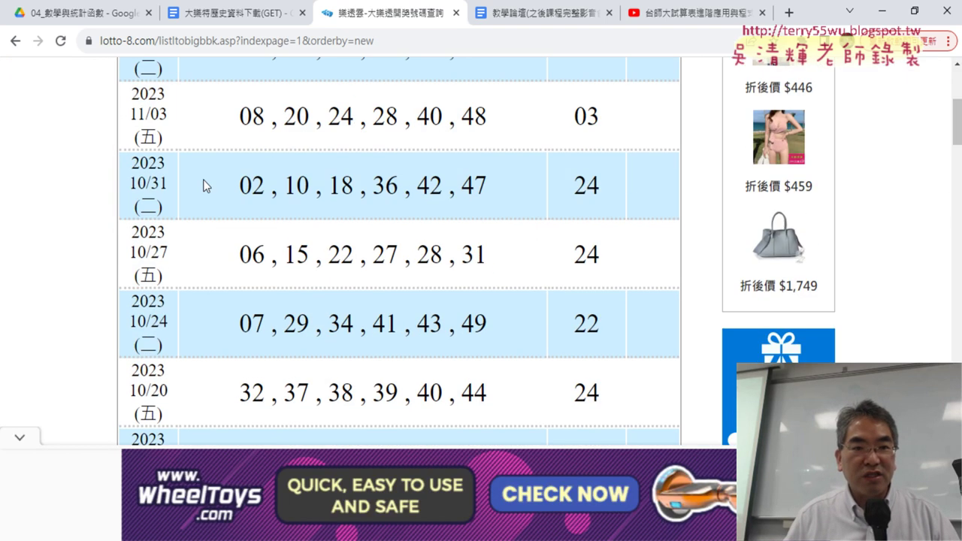
{"action": "scroll", "coordinate": [205, 186], "scroll_direction": "up", "scroll_amount": 4}
{"action": "scroll", "coordinate": [182, 166], "scroll_direction": "down", "scroll_amount": 3}
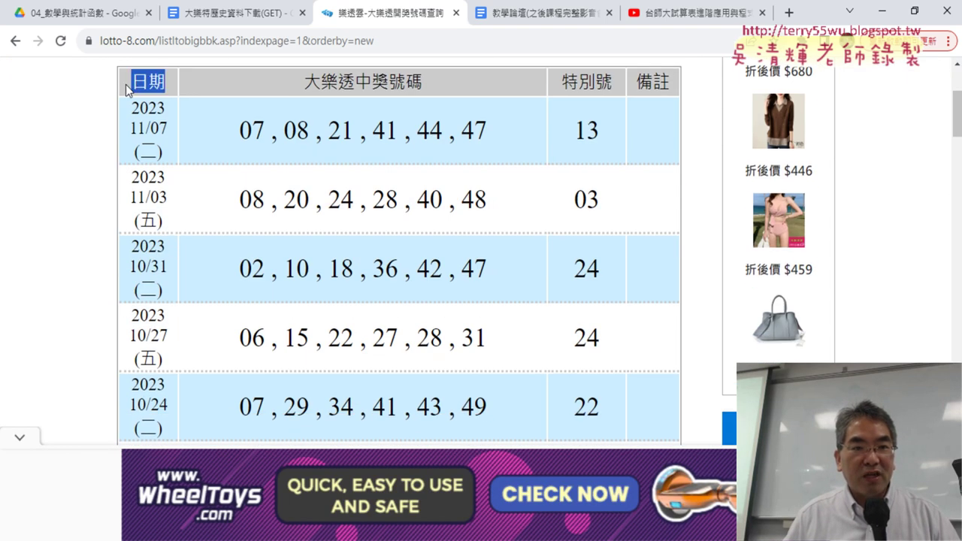
{"action": "right_click", "coordinate": [127, 79]}
{"action": "left_click", "coordinate": [200, 216]}
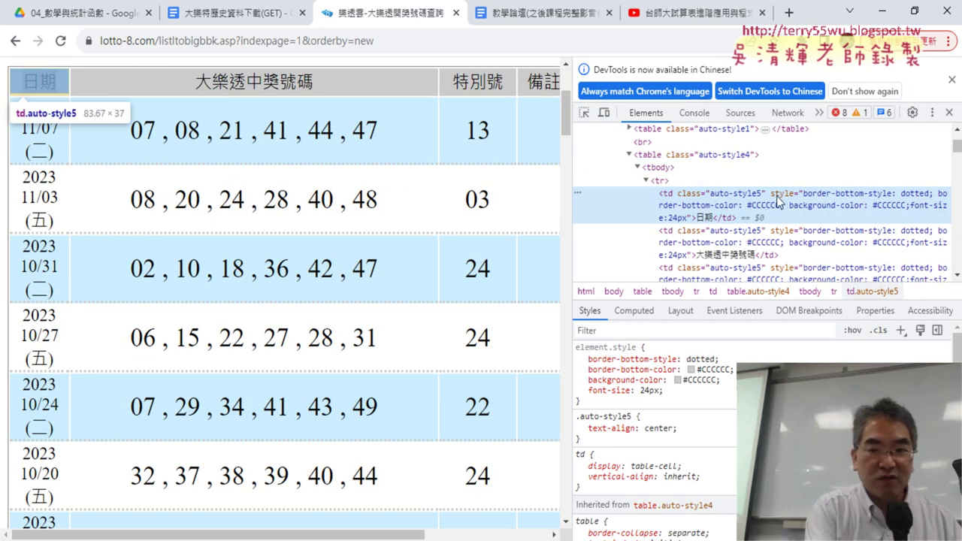
Search the element tree for "<table", stepping through matches to the draw table, then minimize Chrome
{"action": "key", "text": "ctrl+f"}
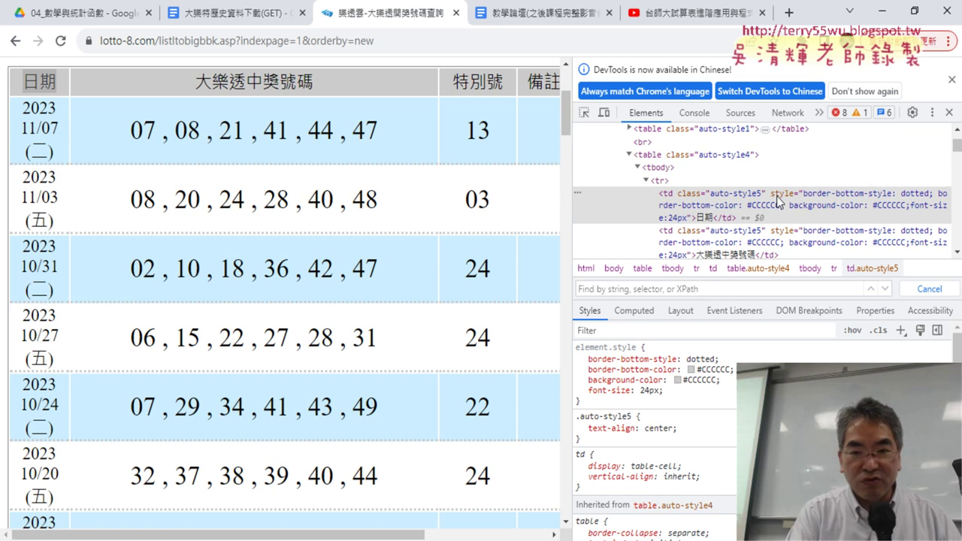
{"action": "type", "text": "<t"}
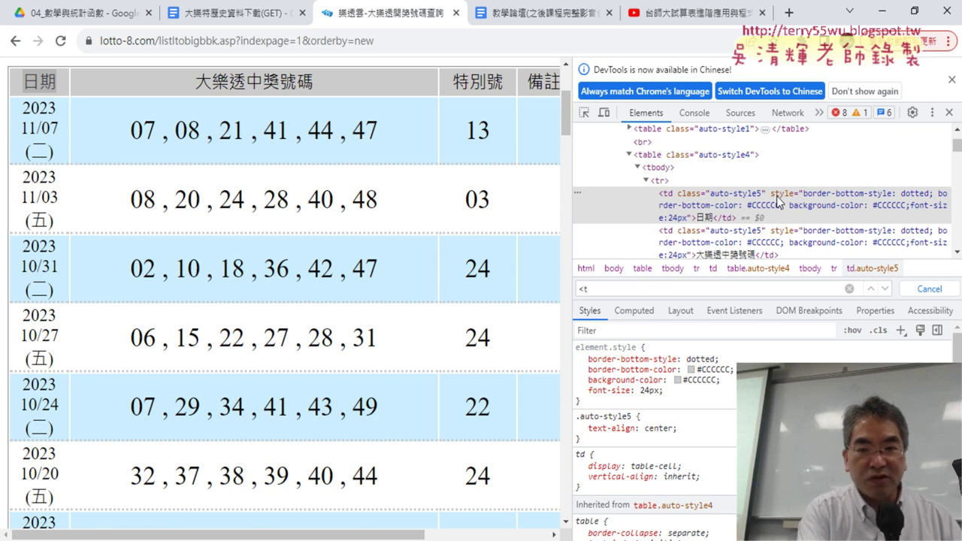
{"action": "type", "text": "abl"}
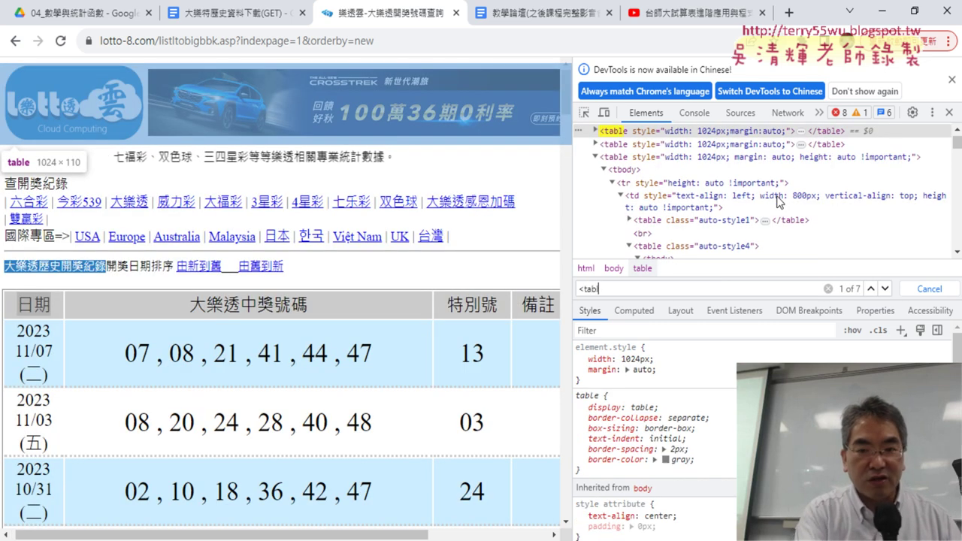
{"action": "type", "text": "e"}
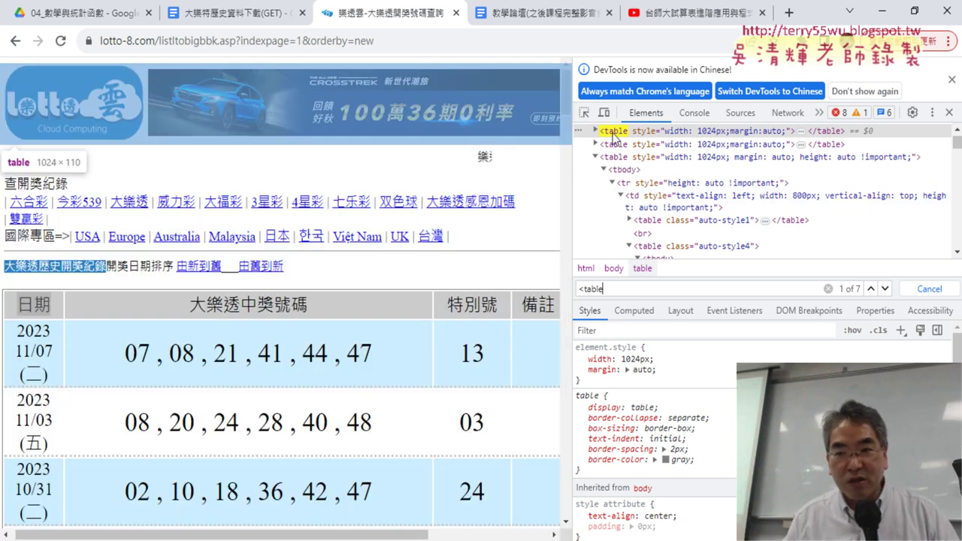
{"action": "left_click", "coordinate": [885, 288]}
{"action": "left_click", "coordinate": [885, 288]}
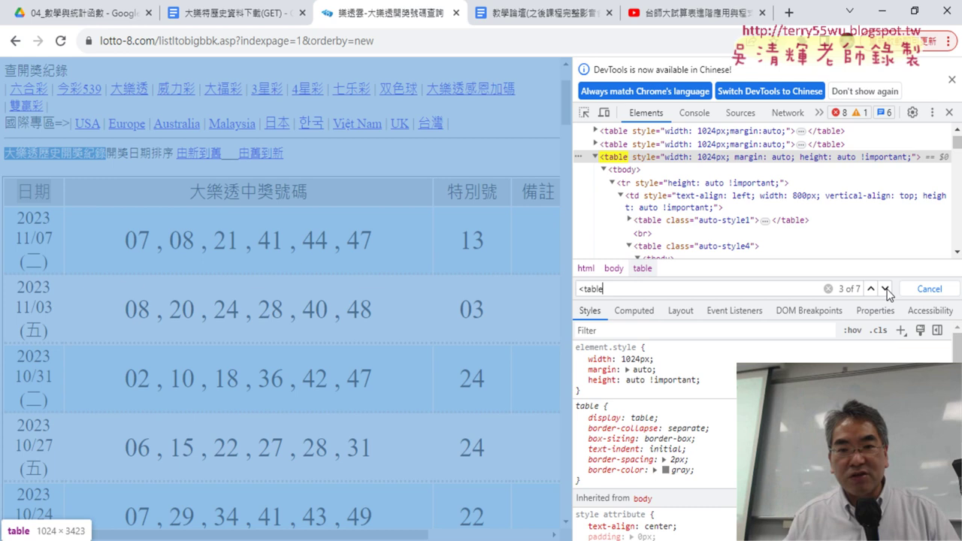
{"action": "left_click", "coordinate": [885, 290]}
{"action": "left_click", "coordinate": [885, 290]}
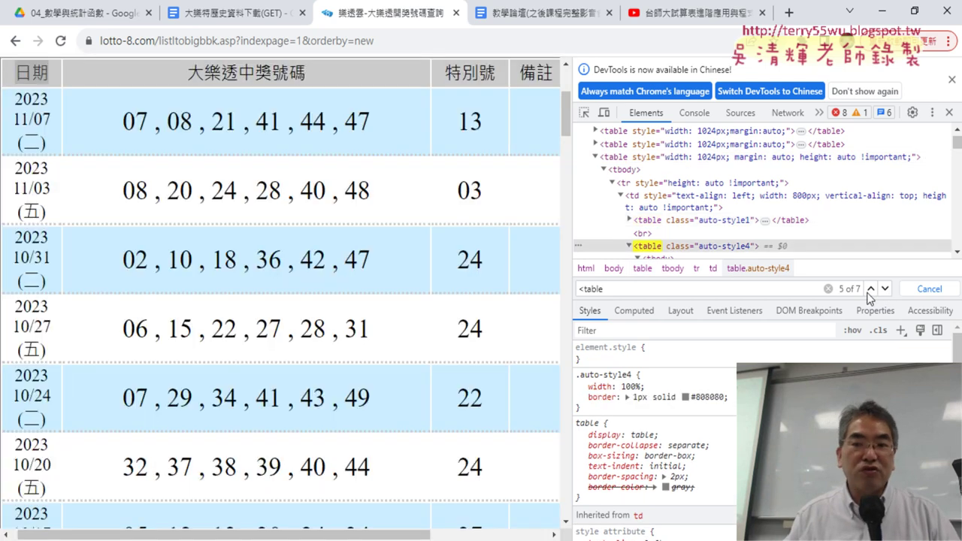
{"action": "left_click", "coordinate": [870, 289]}
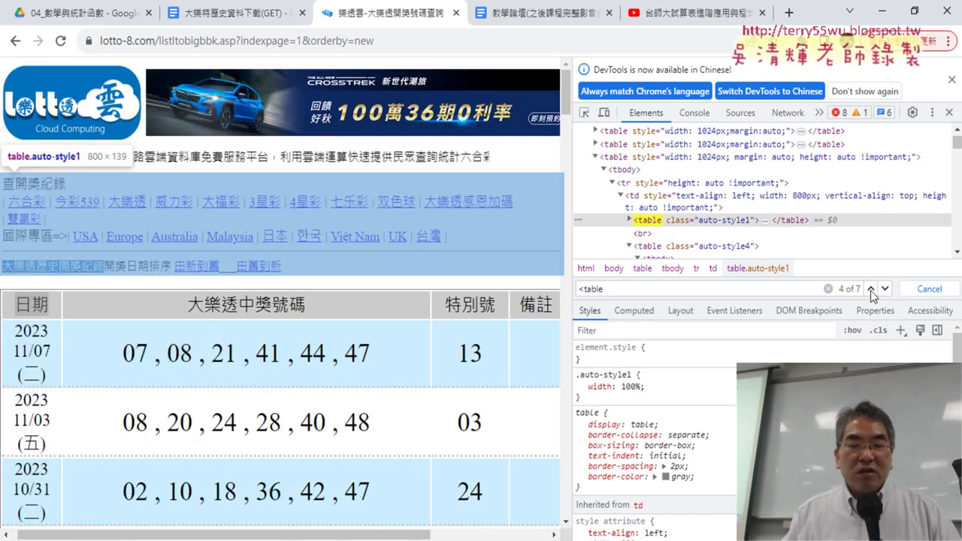
{"action": "left_click", "coordinate": [882, 11]}
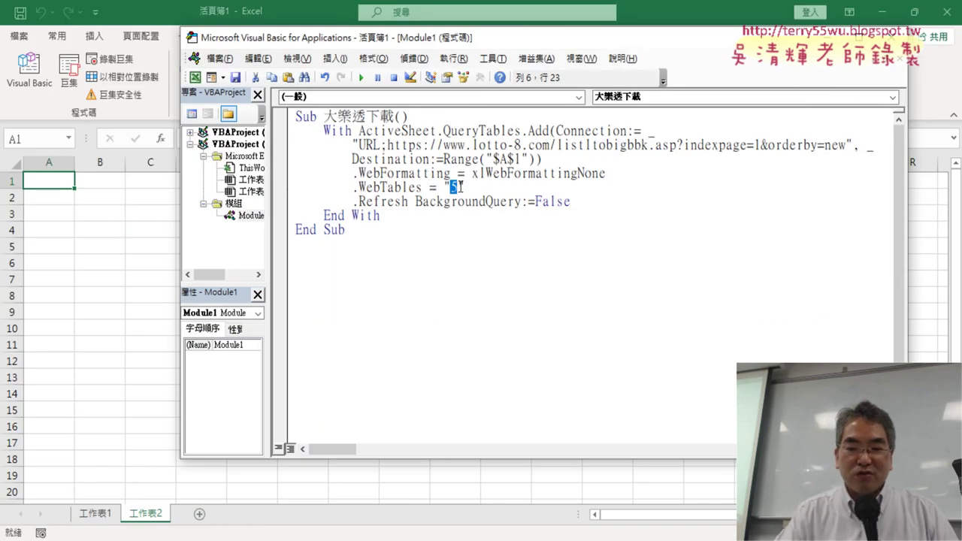
Set .WebTables to "4" and check the fourth table match in Chrome's inspector
{"action": "type", "text": "4"}
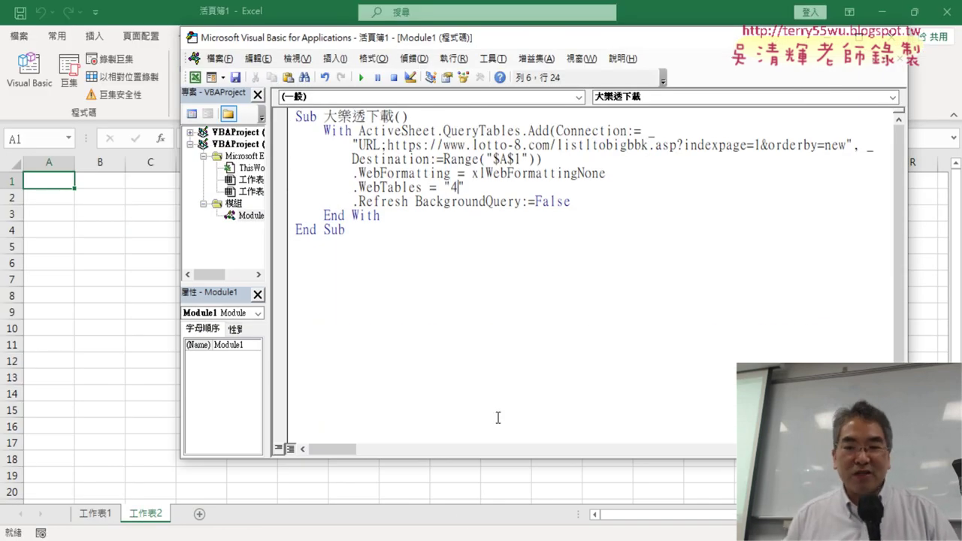
{"action": "key", "text": "alt+Tab"}
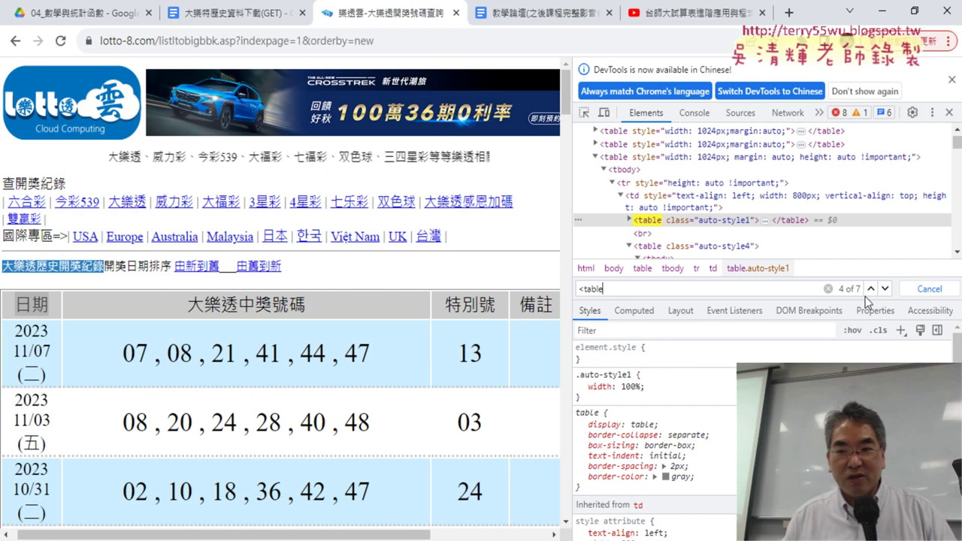
{"action": "left_click", "coordinate": [871, 289]}
{"action": "left_click", "coordinate": [885, 289]}
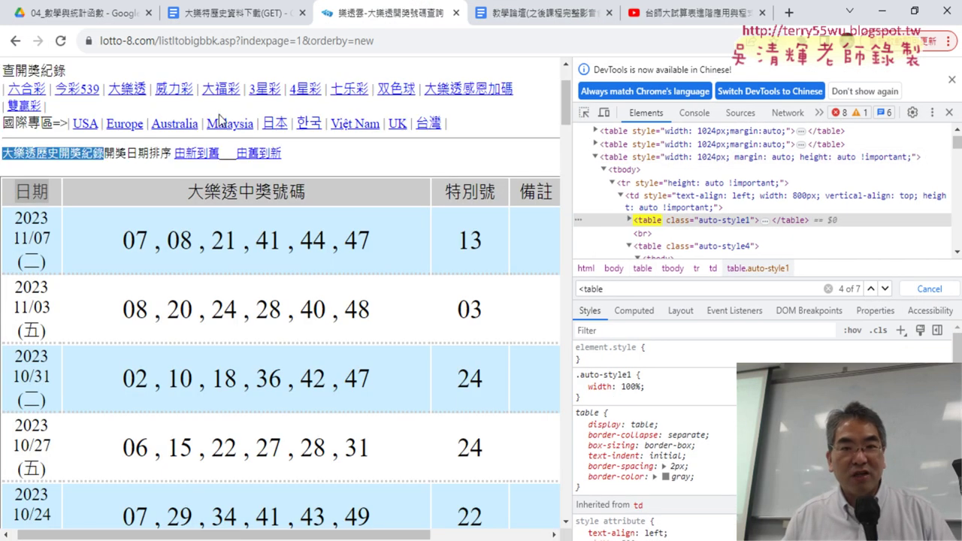
{"action": "key", "text": "alt+Tab"}
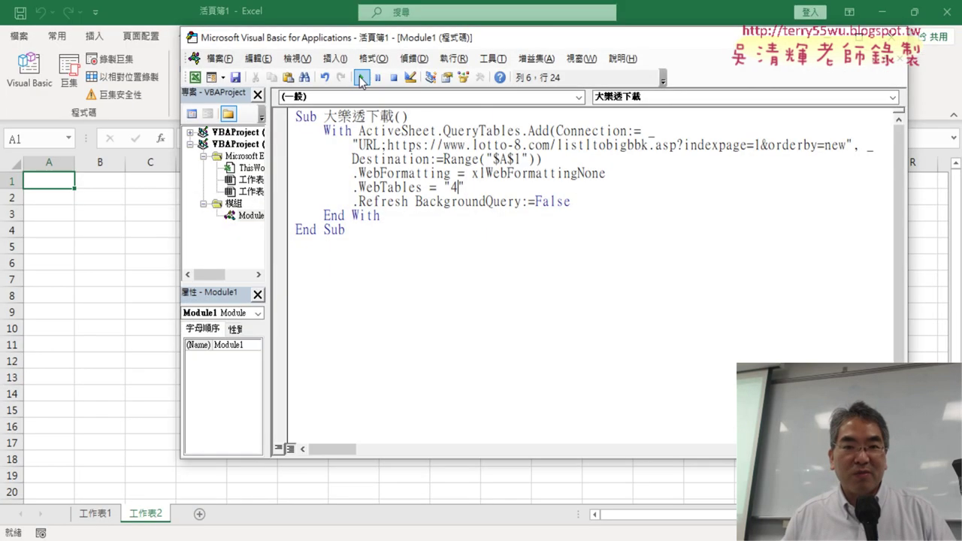
Run the macro to import web table 4's link header, then restore .WebTables to "5"
{"action": "left_click", "coordinate": [359, 77]}
{"action": "left_click_drag", "start_coordinate": [372, 38], "coordinate": [734, 252]}
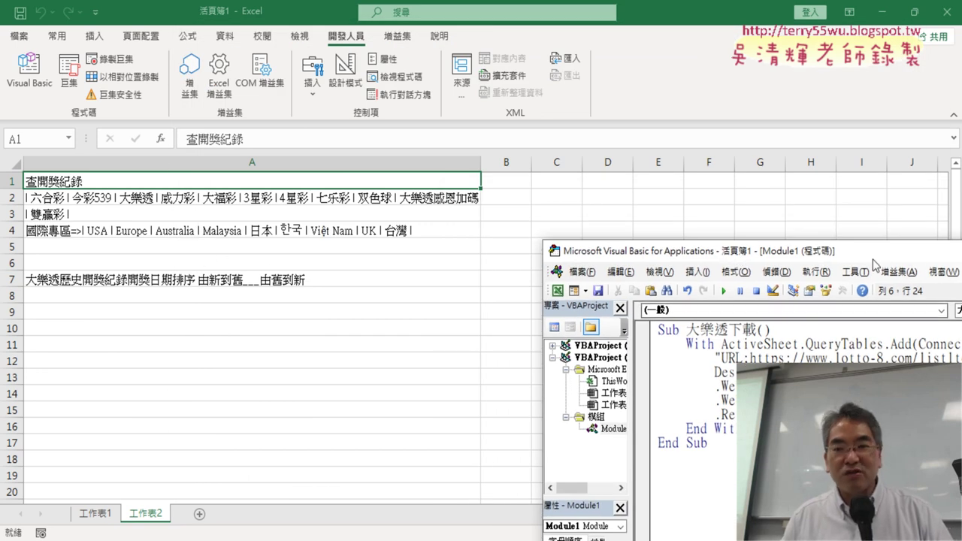
{"action": "left_click_drag", "start_coordinate": [856, 254], "coordinate": [442, 71]}
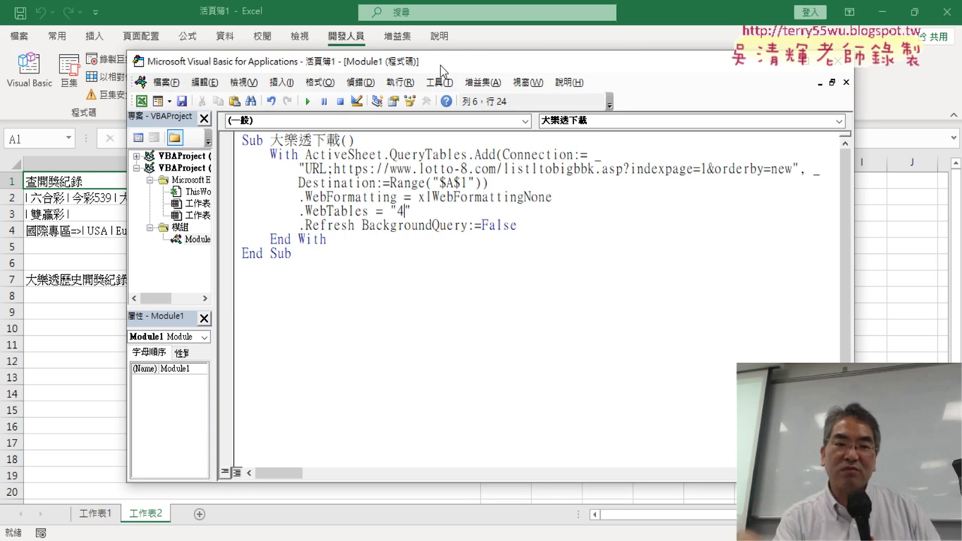
{"action": "key", "text": "BackSpace"}
{"action": "type", "text": "5"}
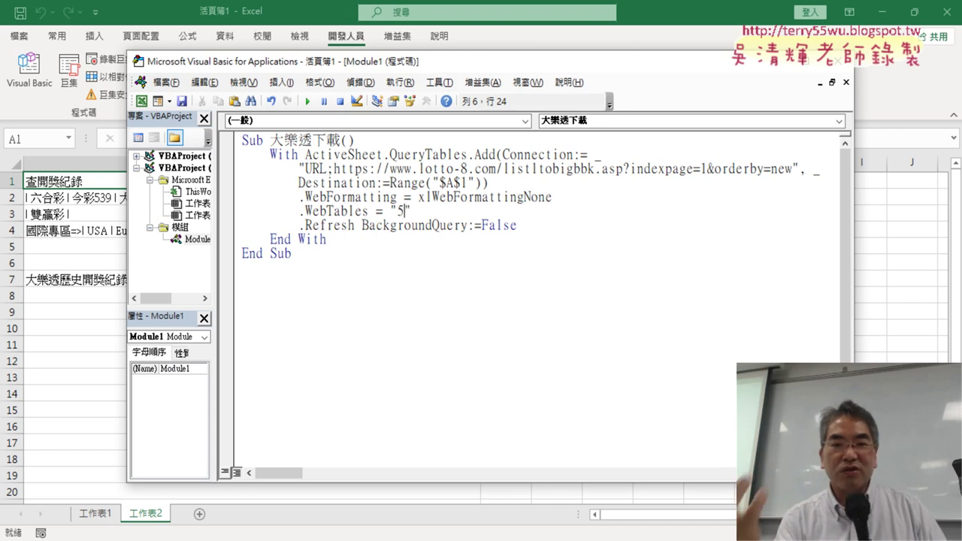